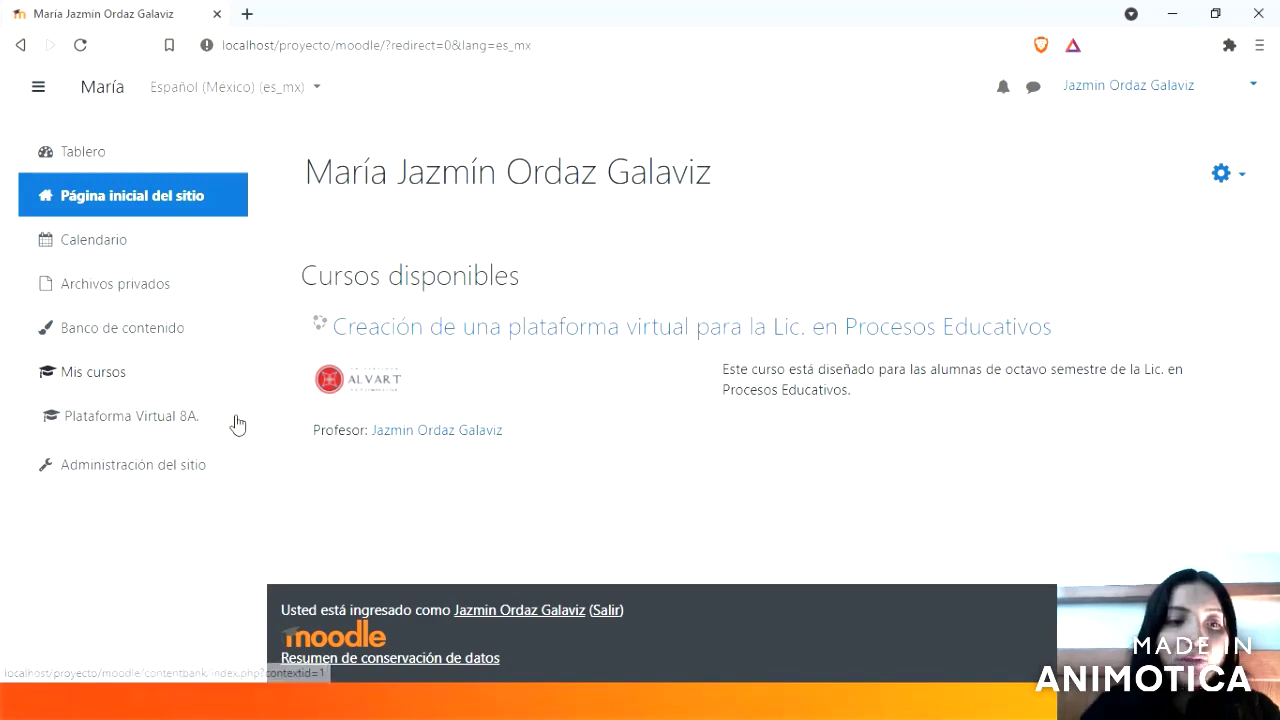
Step: Open the form for adding a user account in the site administration and choose Cuentas manuales as its authentication method
{"action": "left_click", "coordinate": [179, 476]}
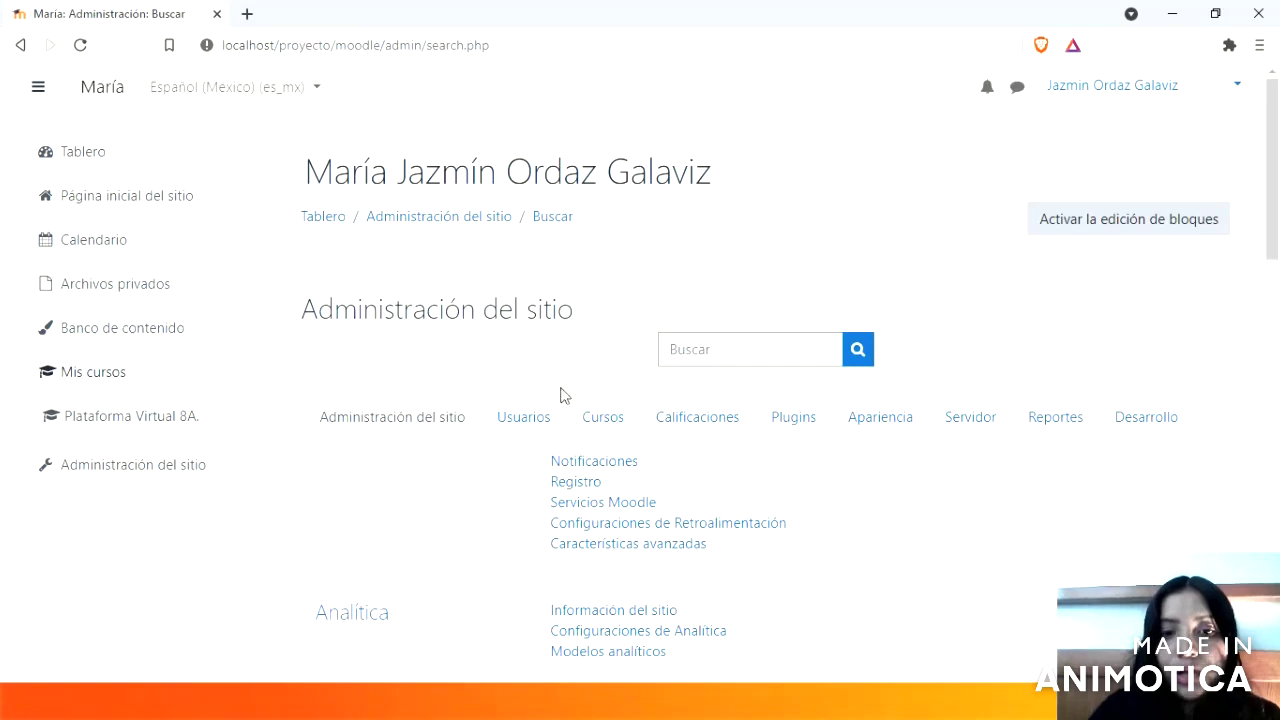
{"action": "left_click", "coordinate": [538, 425]}
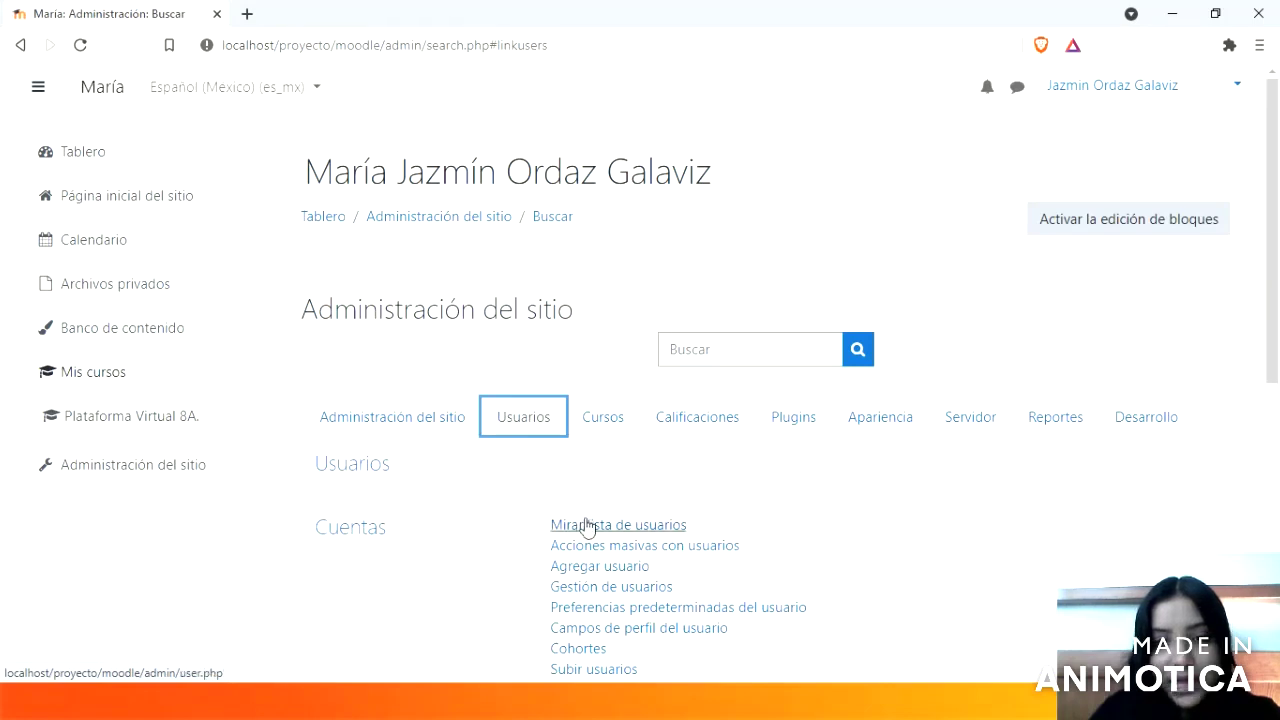
{"action": "scroll", "coordinate": [603, 557], "scroll_direction": "down", "scroll_amount": 1}
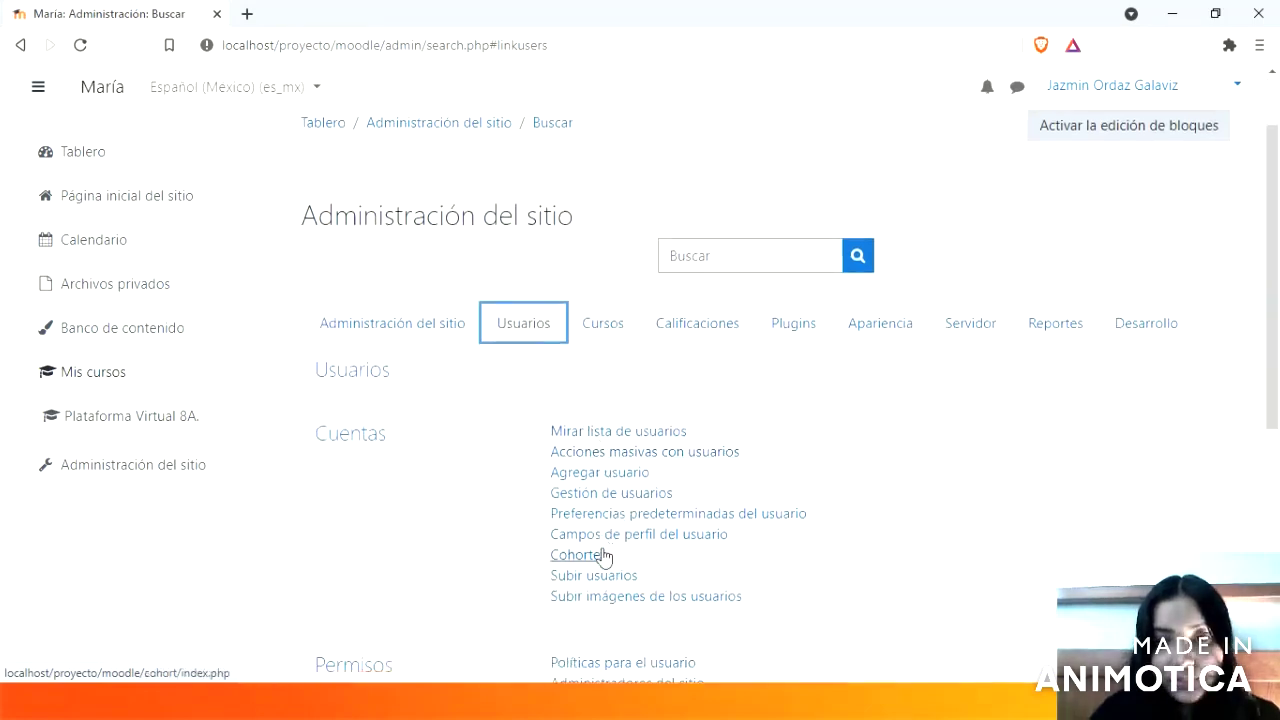
{"action": "scroll", "coordinate": [603, 557], "scroll_direction": "down", "scroll_amount": 2}
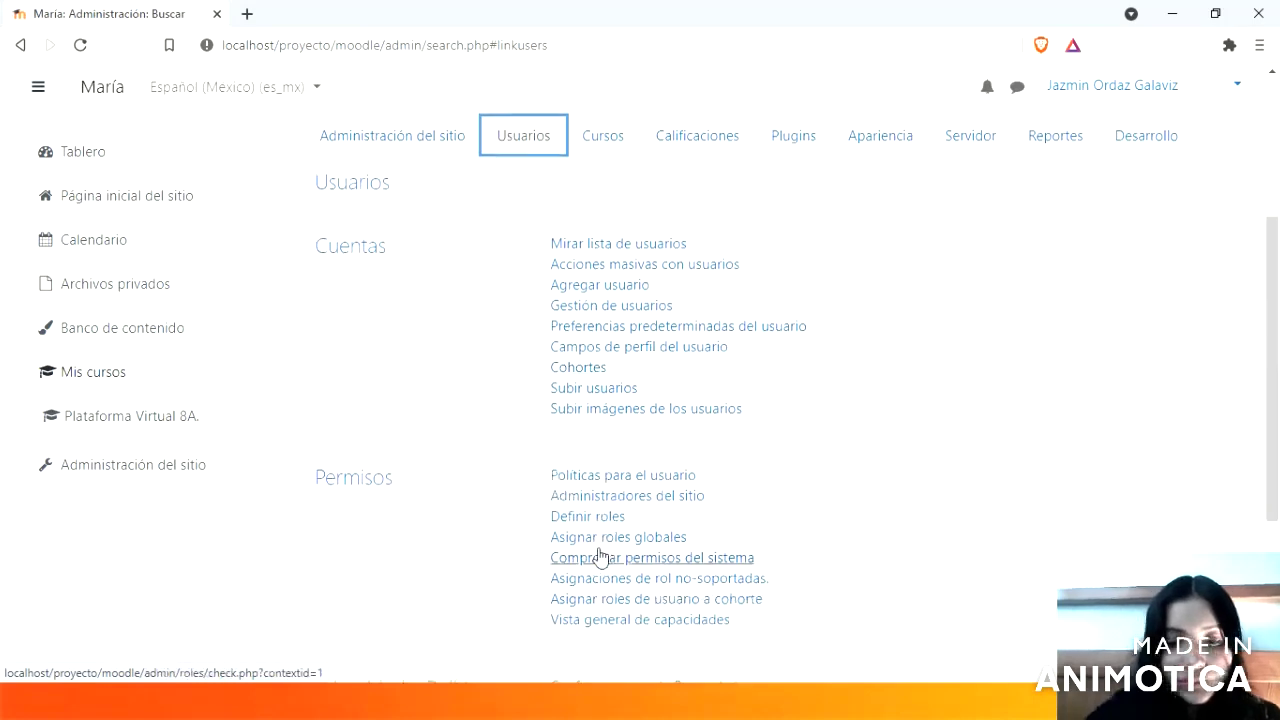
{"action": "left_click", "coordinate": [610, 298]}
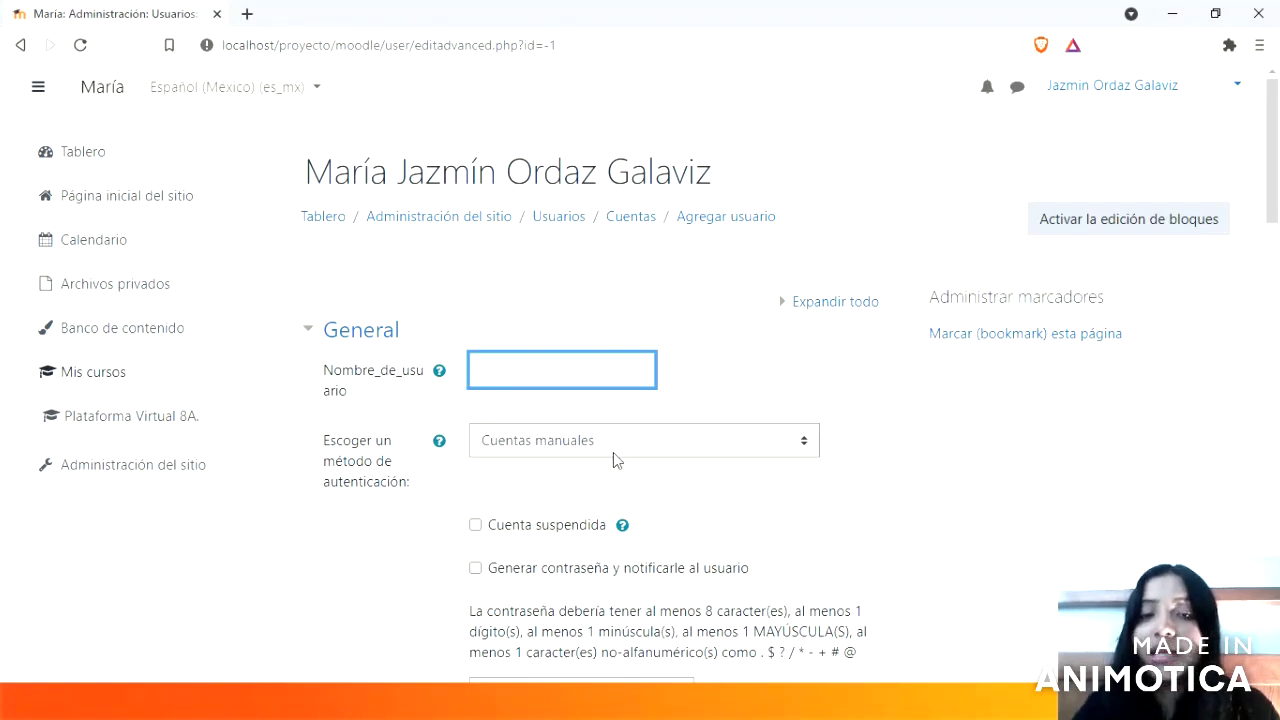
{"action": "left_click", "coordinate": [805, 446]}
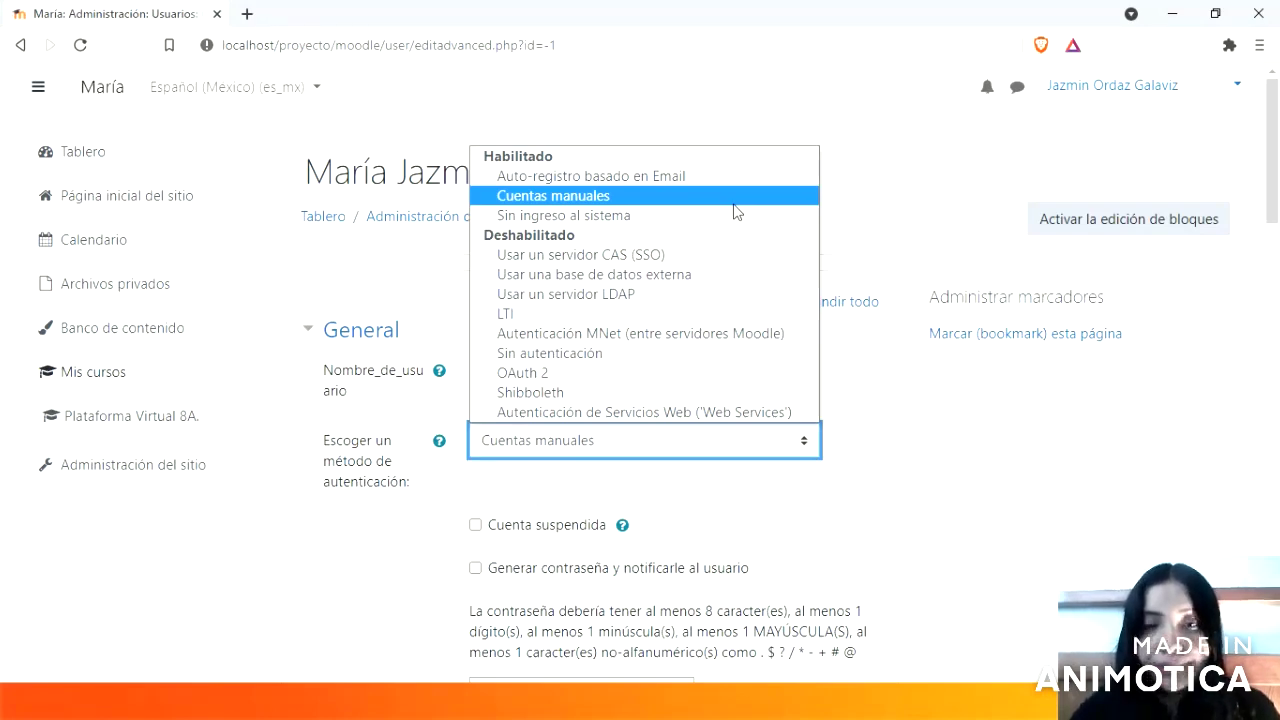
{"action": "left_click", "coordinate": [735, 198]}
Step: Examine the remaining fields of the new-user form, from password and personal details to the profile image and optional sections
{"action": "scroll", "coordinate": [537, 254], "scroll_direction": "down", "scroll_amount": 5}
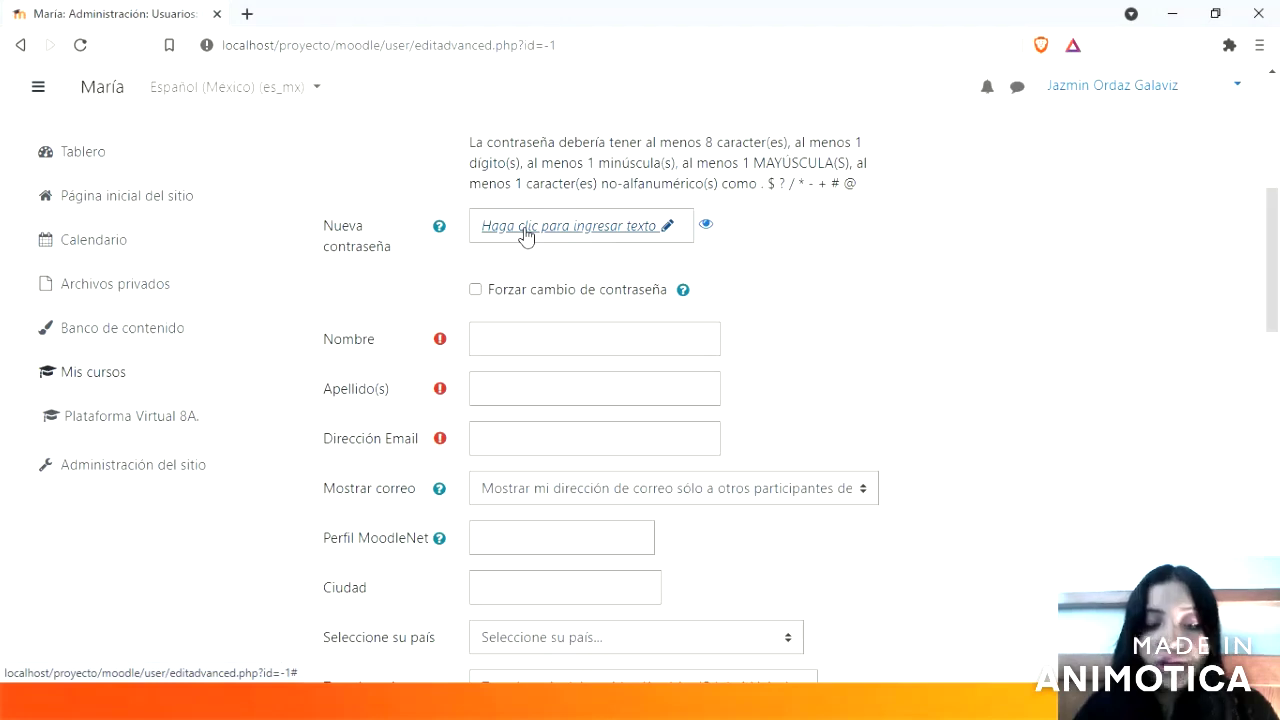
{"action": "scroll", "coordinate": [526, 236], "scroll_direction": "down", "scroll_amount": 2}
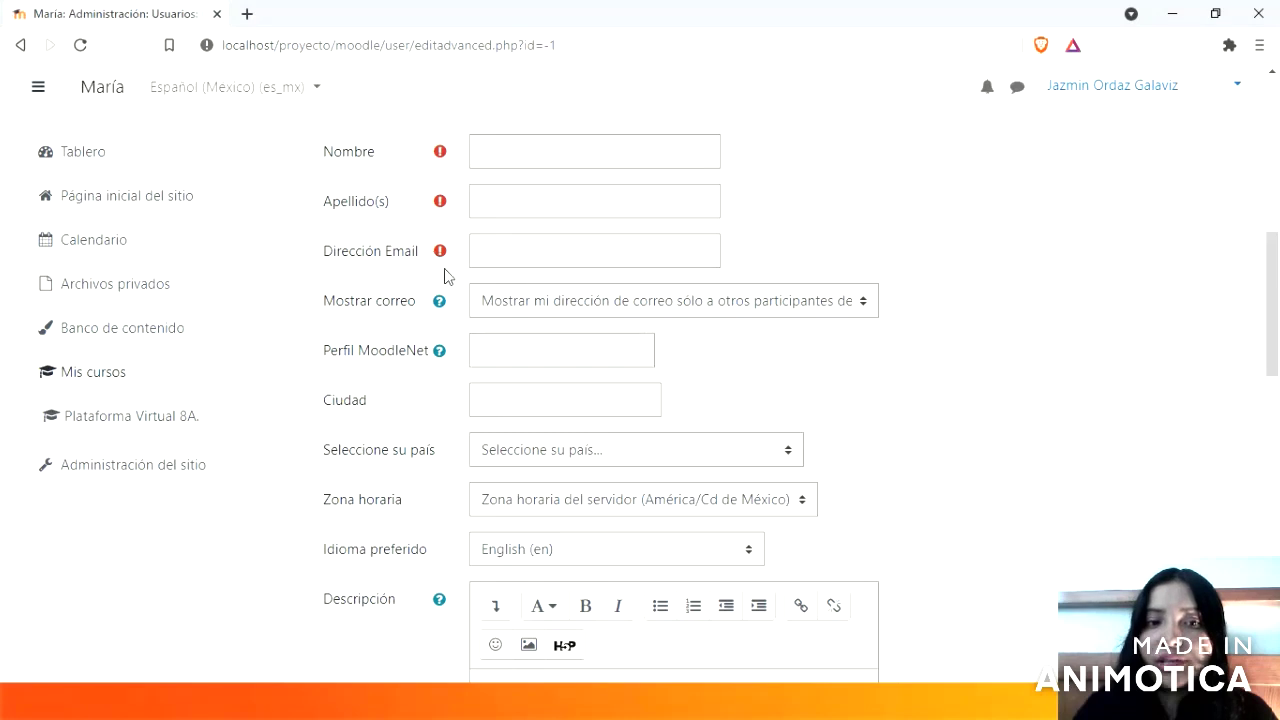
{"action": "scroll", "coordinate": [480, 298], "scroll_direction": "down", "scroll_amount": 1}
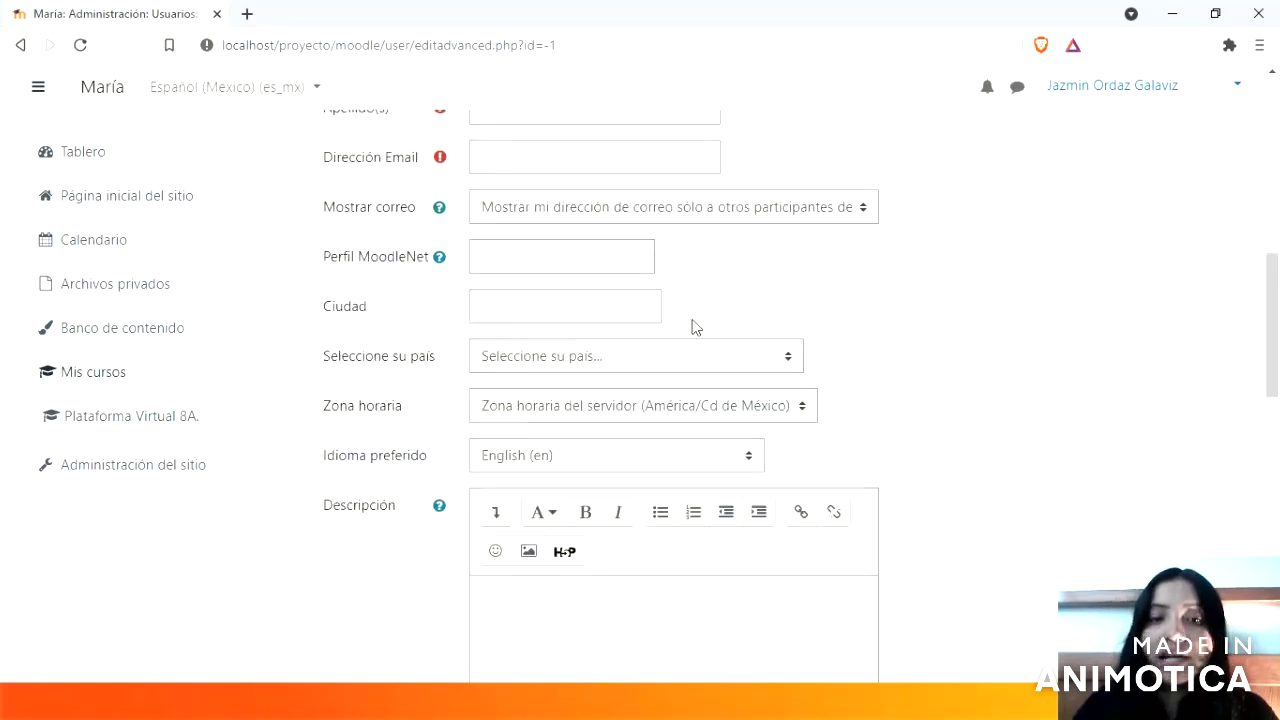
{"action": "scroll", "coordinate": [696, 327], "scroll_direction": "down", "scroll_amount": 1}
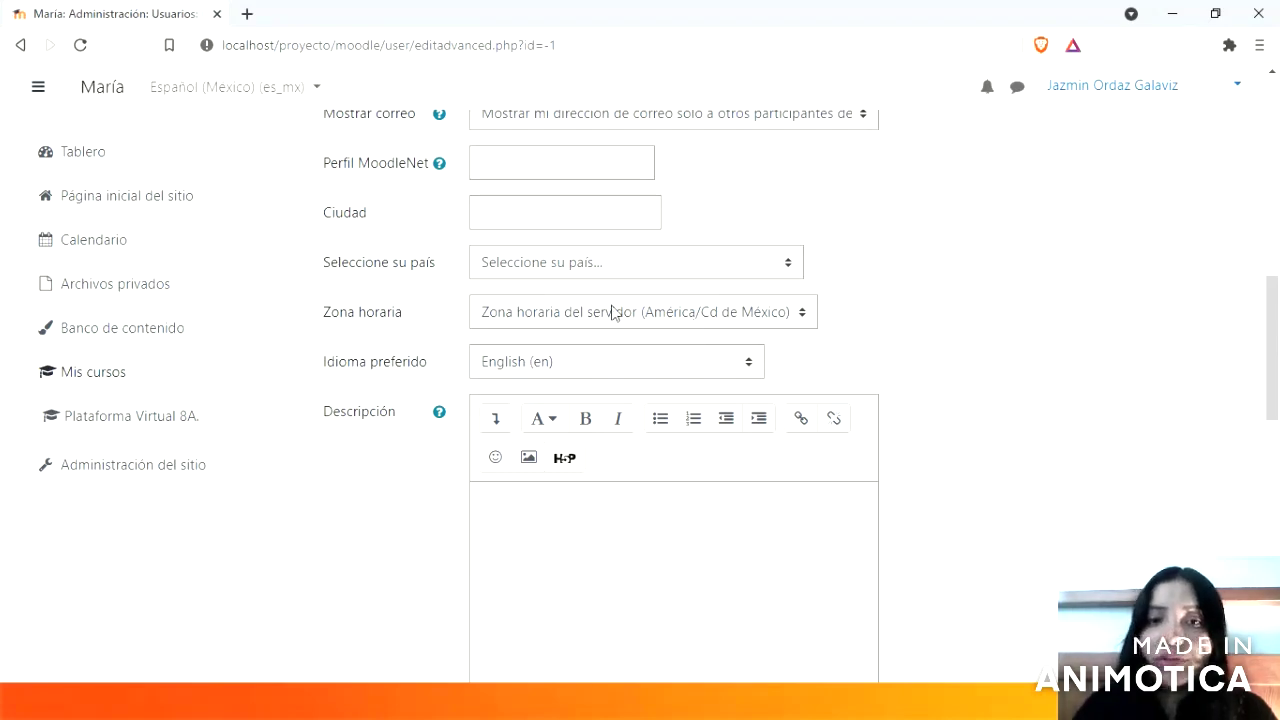
{"action": "scroll", "coordinate": [600, 312], "scroll_direction": "down", "scroll_amount": 2}
{"action": "scroll", "coordinate": [600, 312], "scroll_direction": "down", "scroll_amount": 6}
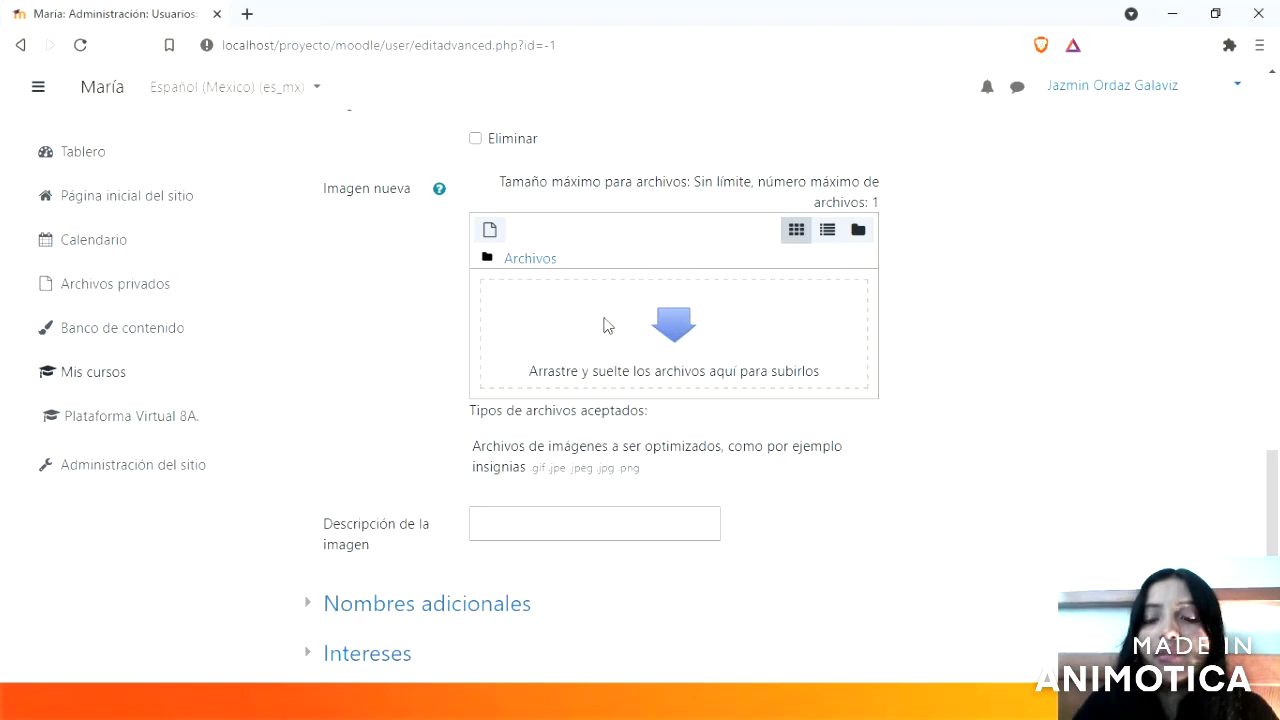
{"action": "scroll", "coordinate": [627, 300], "scroll_direction": "down", "scroll_amount": 2}
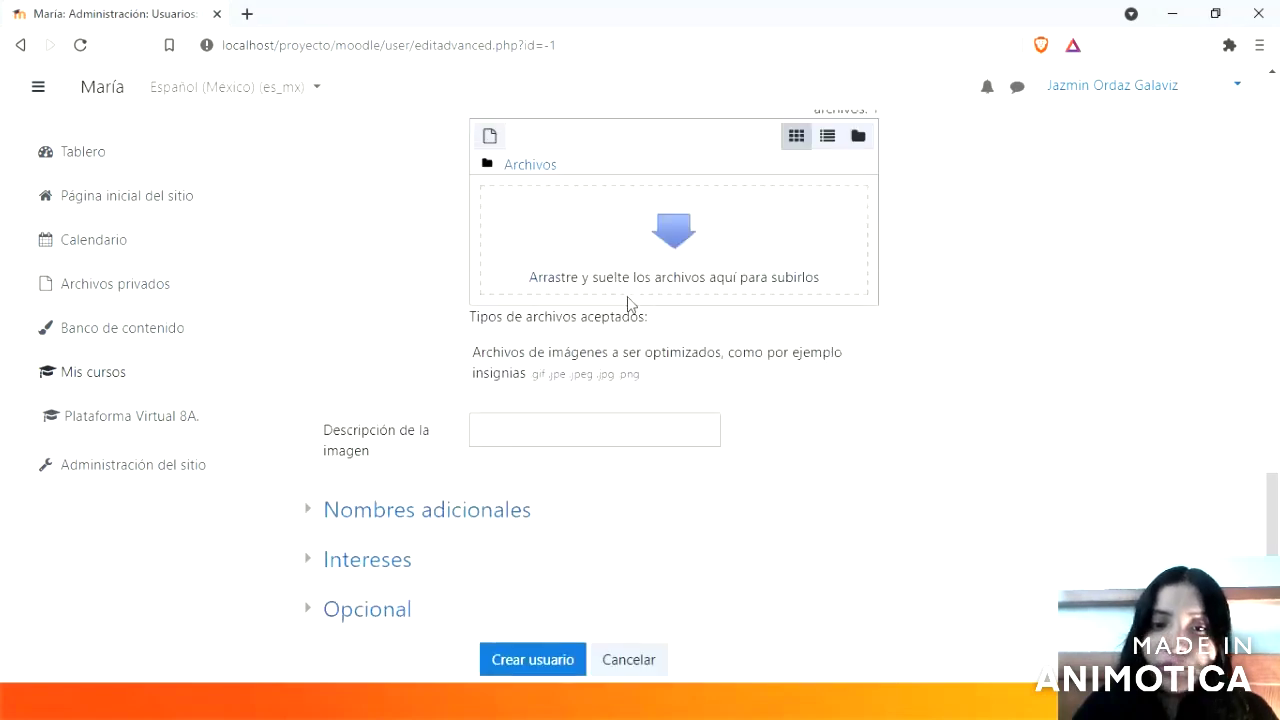
{"action": "scroll", "coordinate": [630, 304], "scroll_direction": "down", "scroll_amount": 2}
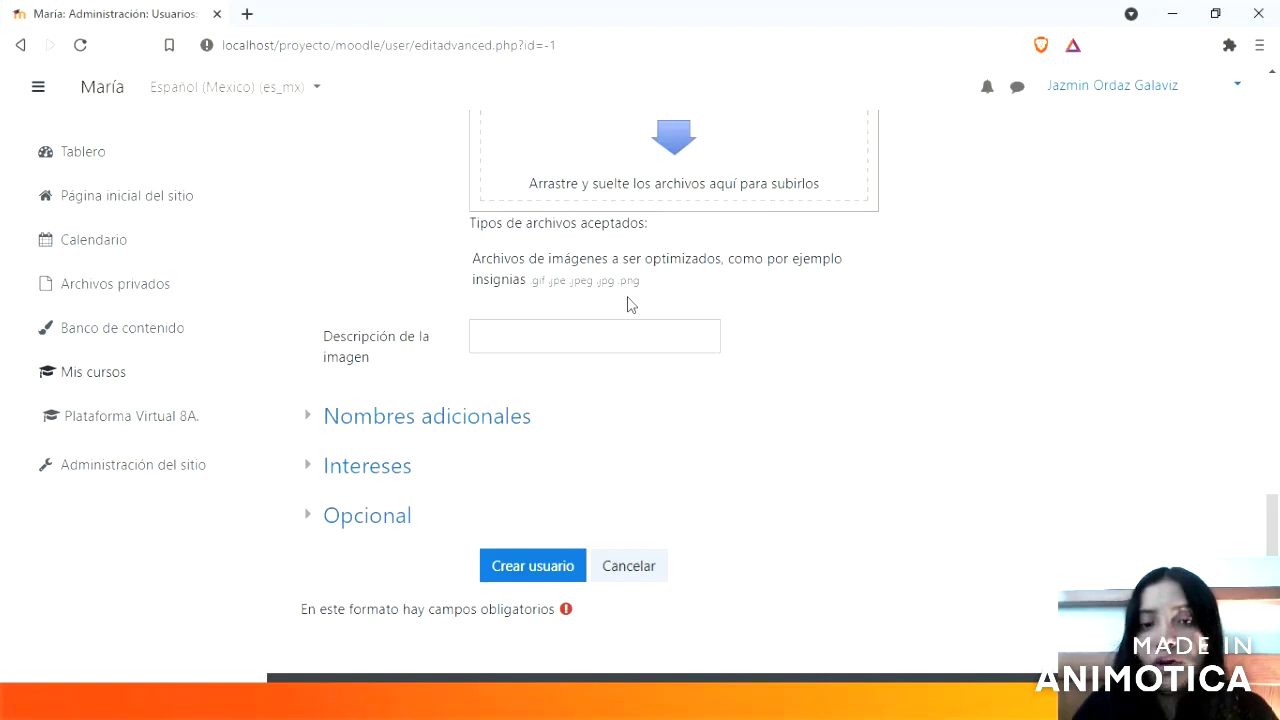
{"action": "scroll", "coordinate": [630, 304], "scroll_direction": "down", "scroll_amount": 2}
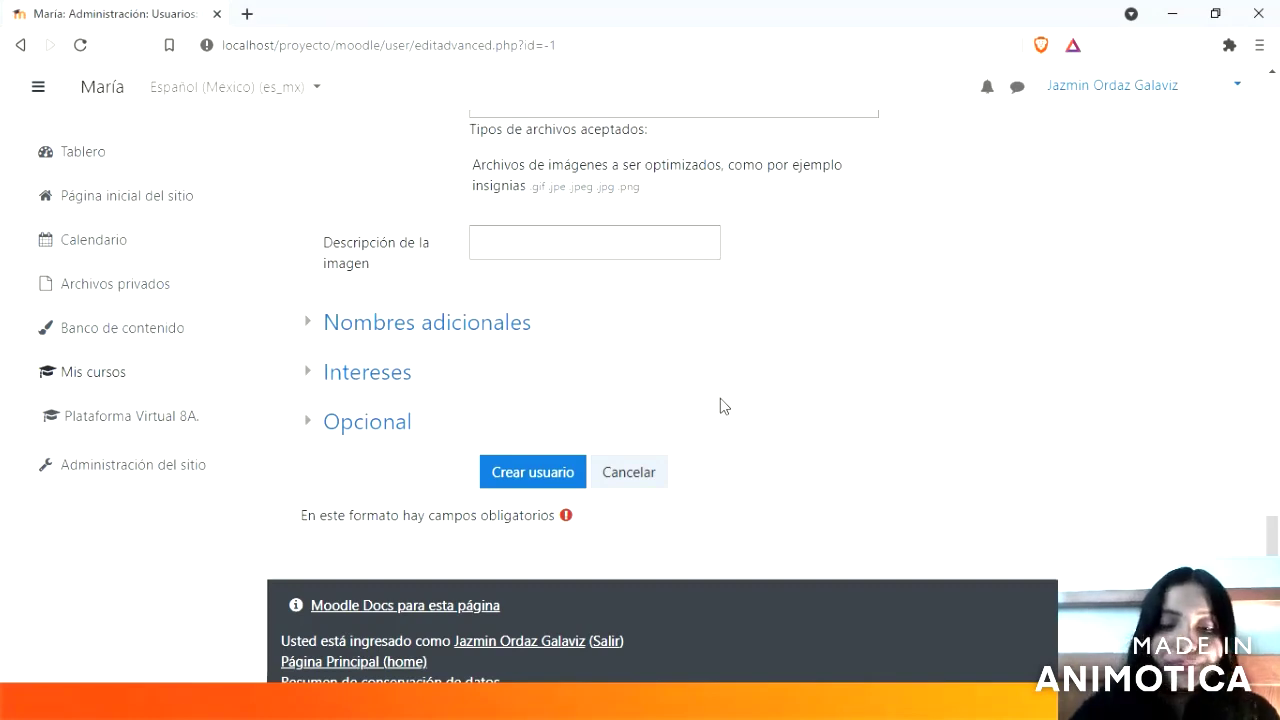
Step: Open the participants list of the Plataforma Virtual 8A. course and look over its enrolled users and roles
{"action": "left_click", "coordinate": [145, 413]}
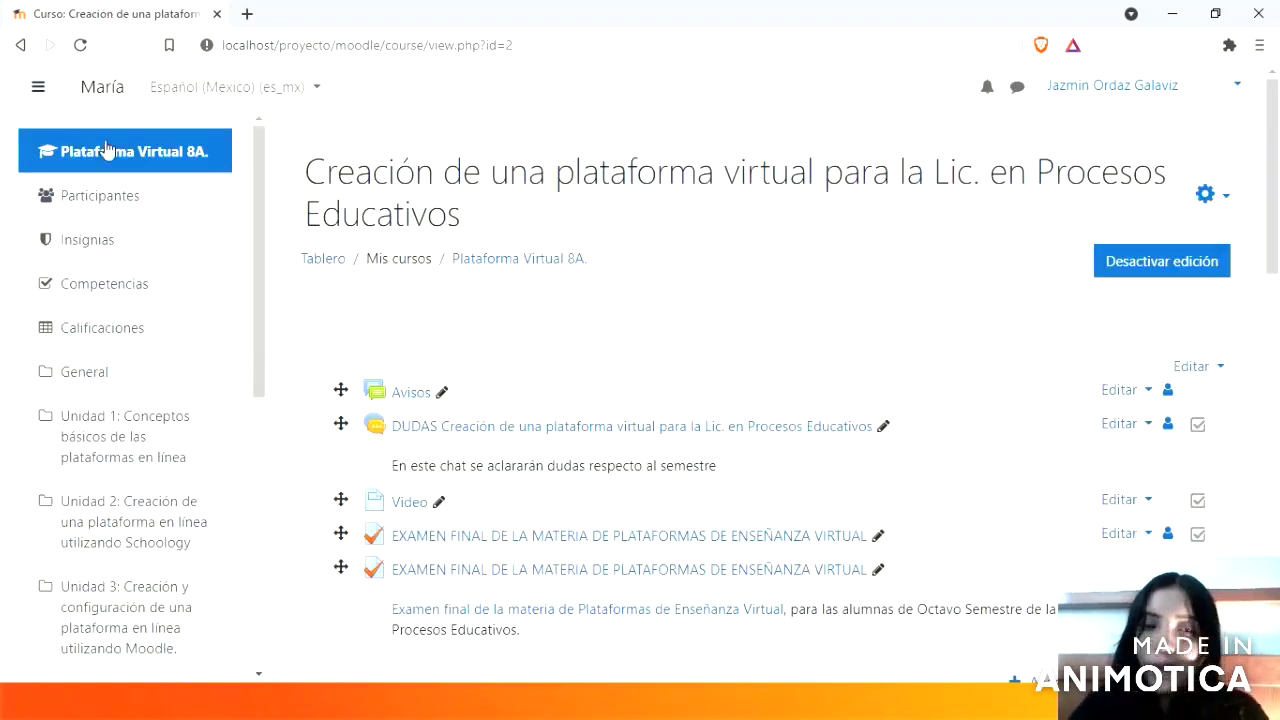
{"action": "left_click", "coordinate": [168, 212]}
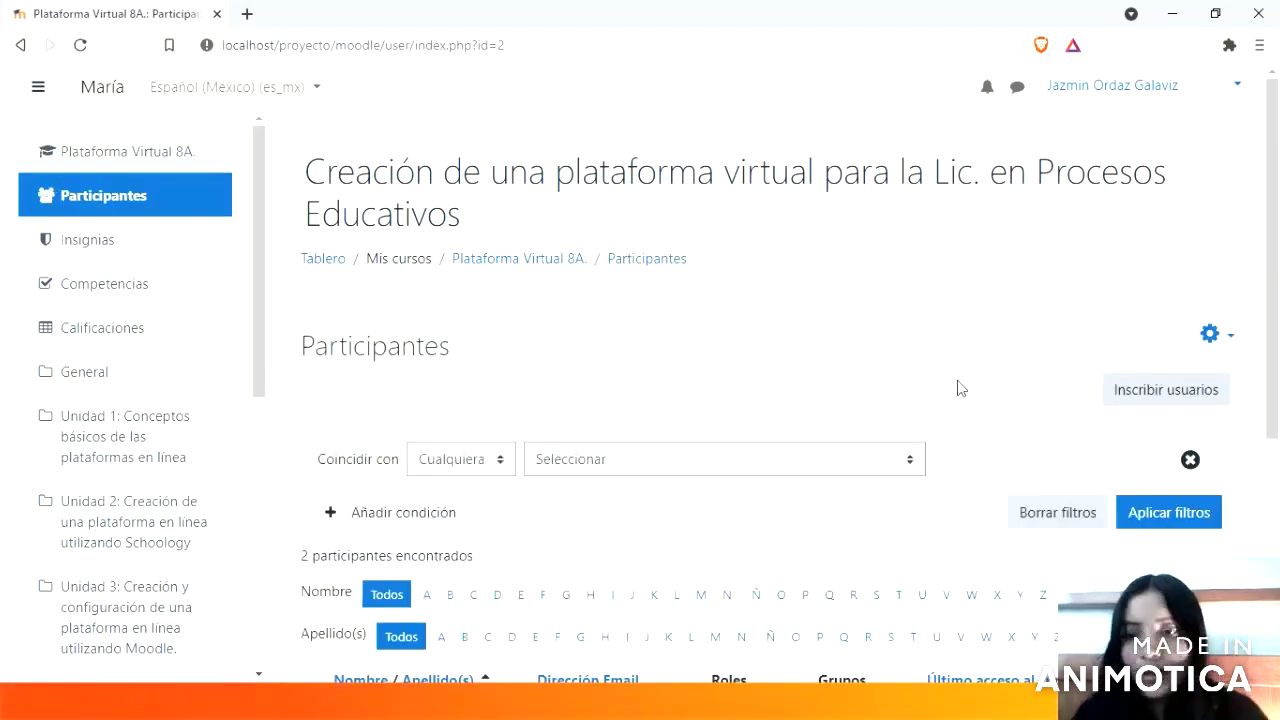
{"action": "scroll", "coordinate": [958, 380], "scroll_direction": "down", "scroll_amount": 1}
{"action": "scroll", "coordinate": [958, 380], "scroll_direction": "down", "scroll_amount": 2}
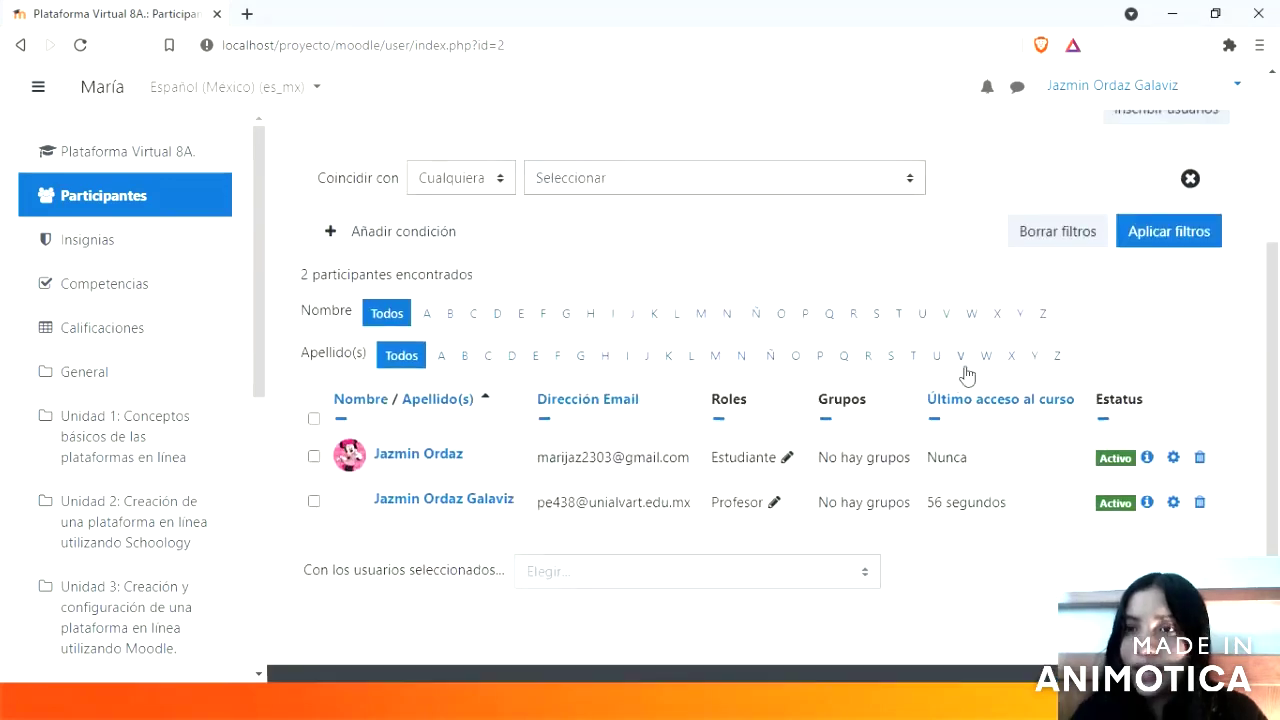
{"action": "scroll", "coordinate": [966, 371], "scroll_direction": "up", "scroll_amount": 1}
{"action": "scroll", "coordinate": [966, 373], "scroll_direction": "down", "scroll_amount": 2}
{"action": "scroll", "coordinate": [966, 371], "scroll_direction": "up", "scroll_amount": 4}
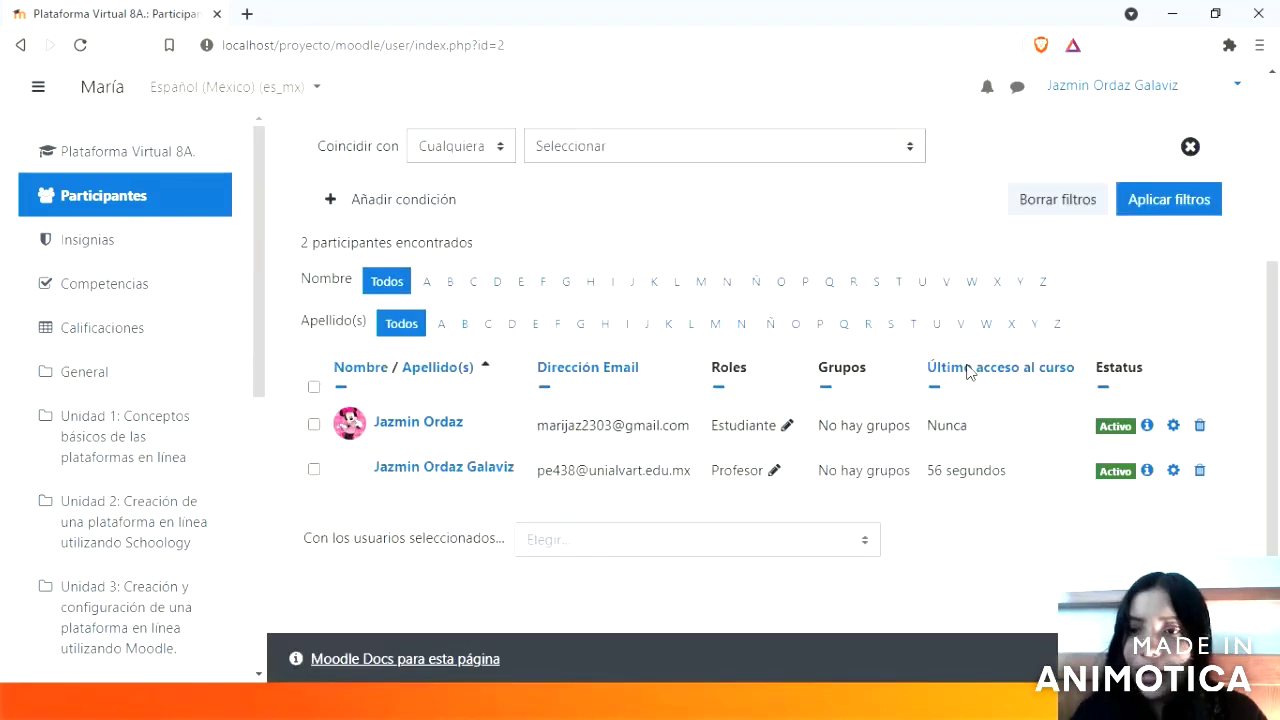
Step: Open the user enrolment form for the course, view the user search and assignable roles, and cancel it
{"action": "left_click", "coordinate": [1126, 390]}
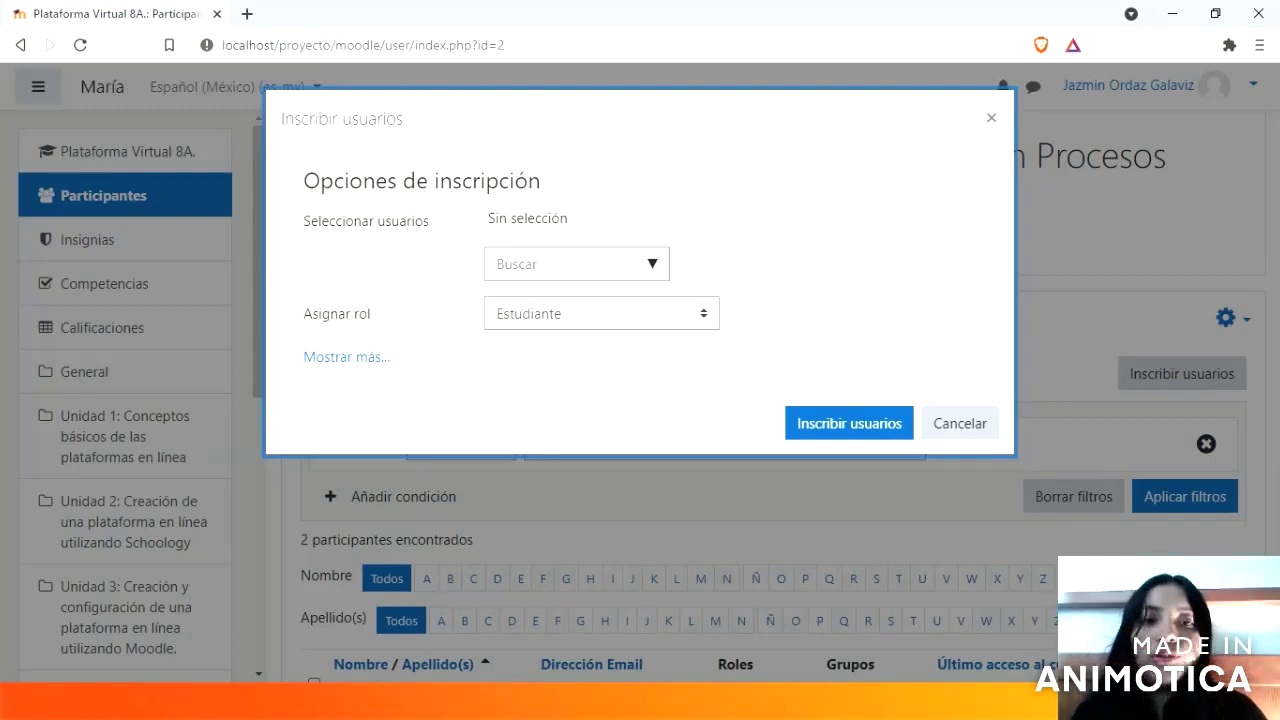
{"action": "left_click", "coordinate": [526, 264]}
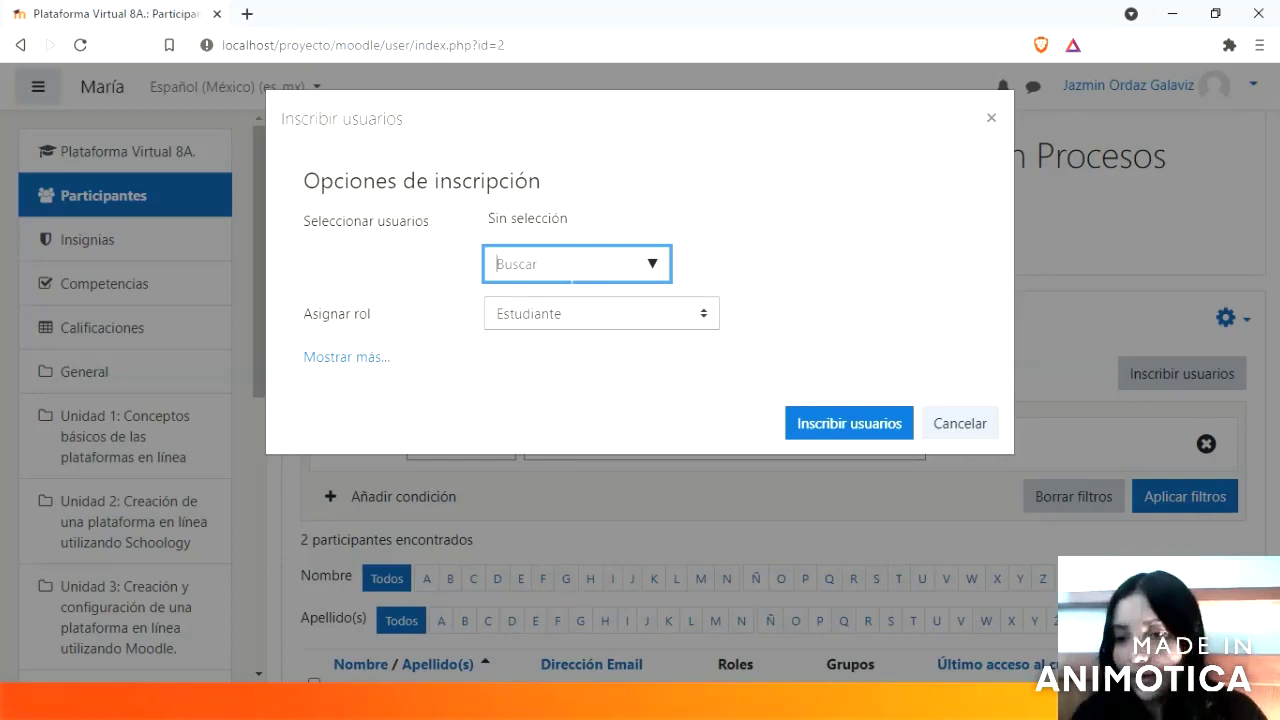
{"action": "left_click", "coordinate": [556, 319]}
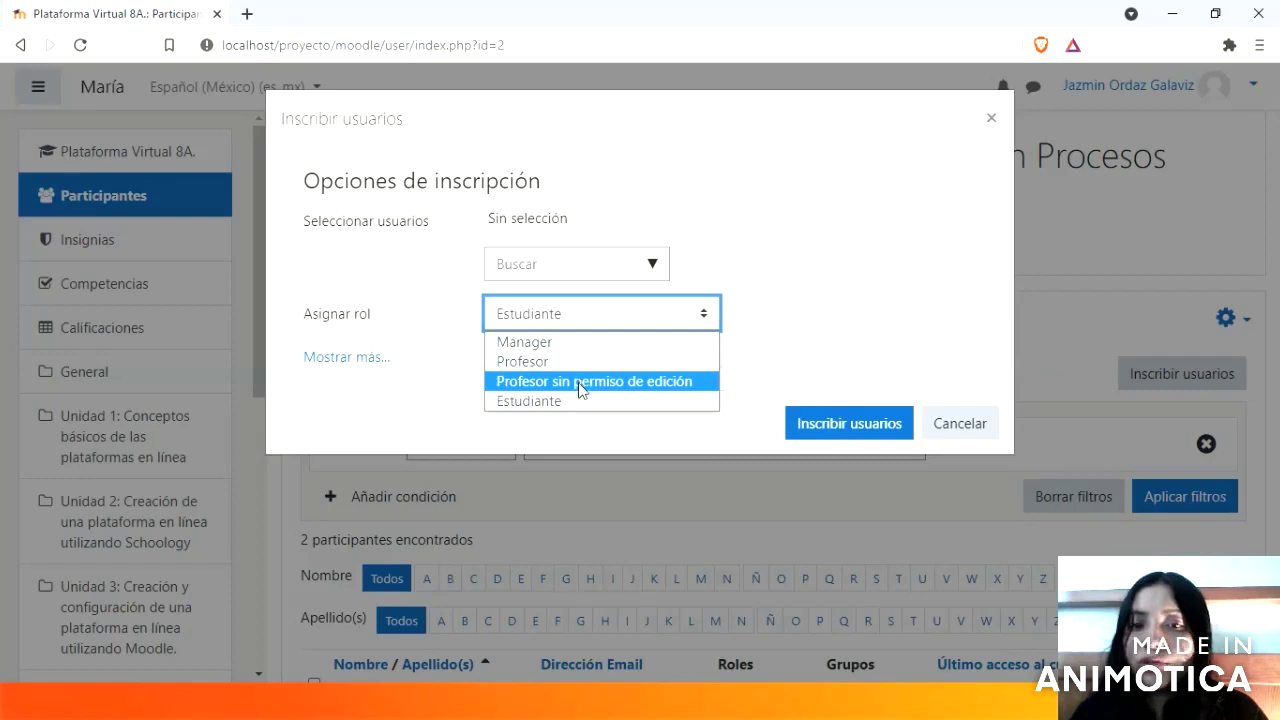
{"action": "left_click", "coordinate": [850, 338]}
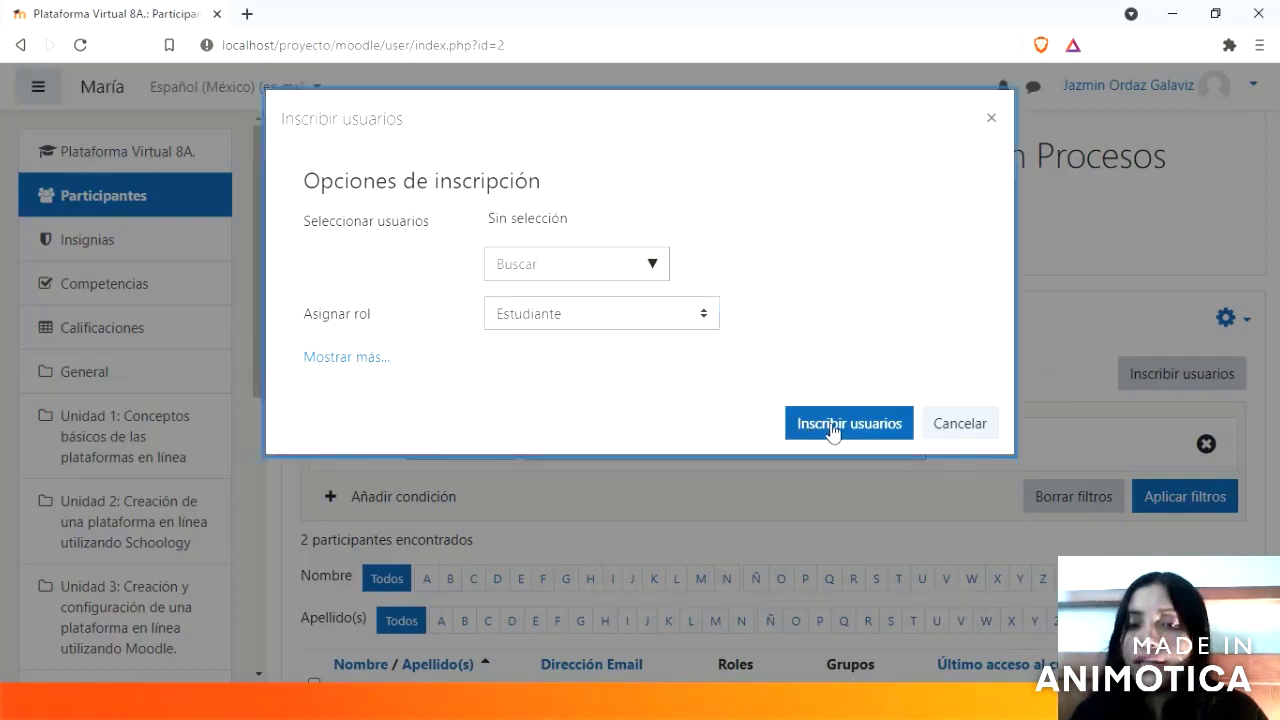
{"action": "left_click", "coordinate": [948, 428]}
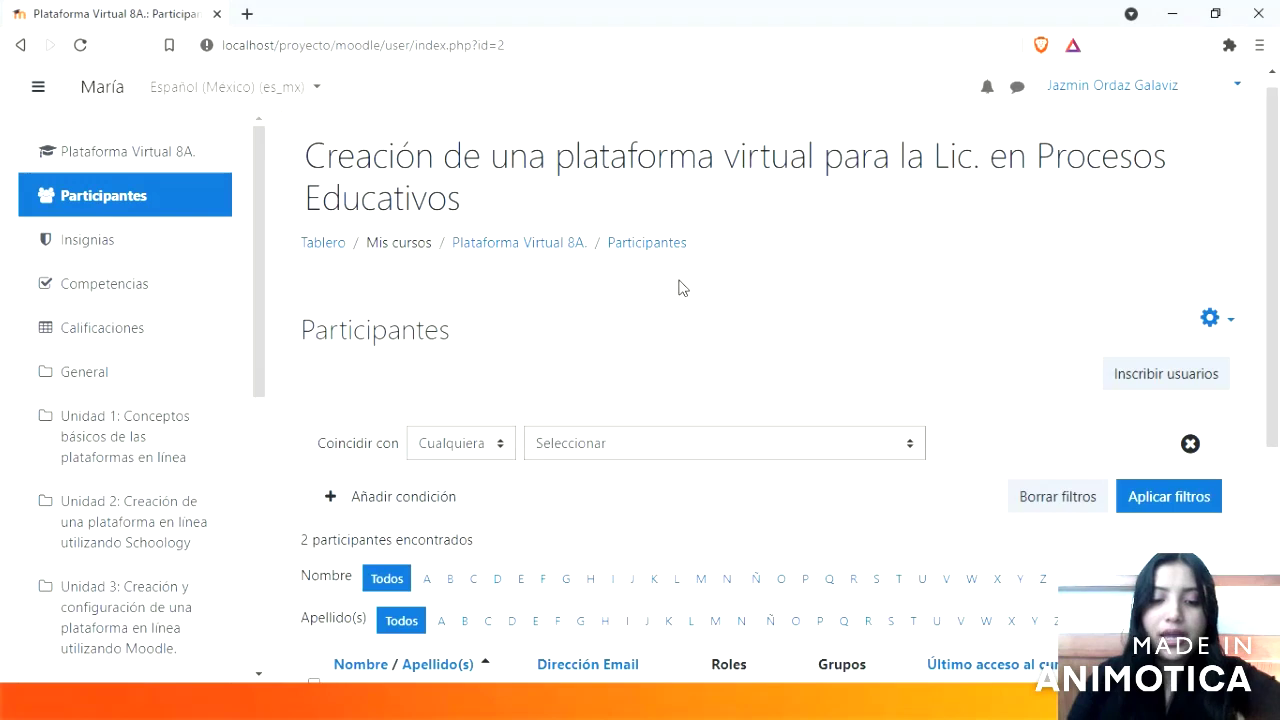
Step: Open the site administrators management page under the user permissions and add the potential user as a site administrator
{"action": "scroll", "coordinate": [166, 557], "scroll_direction": "down", "scroll_amount": 10}
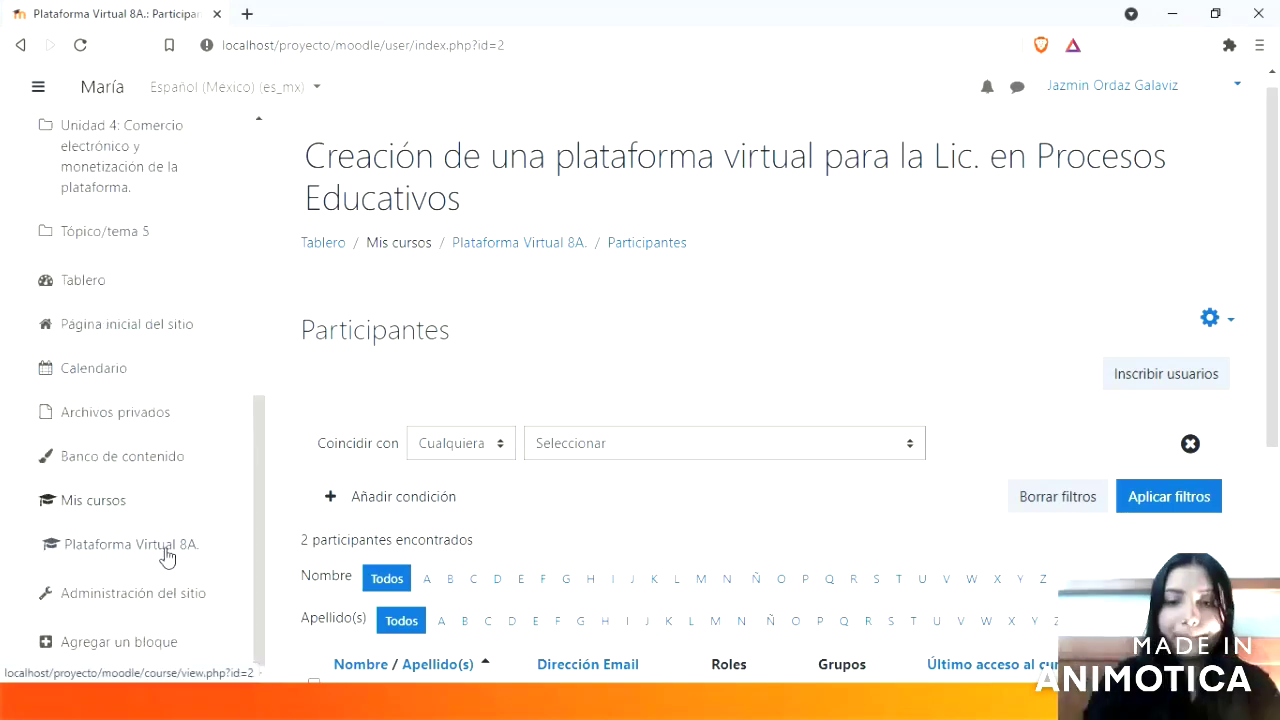
{"action": "left_click", "coordinate": [103, 600]}
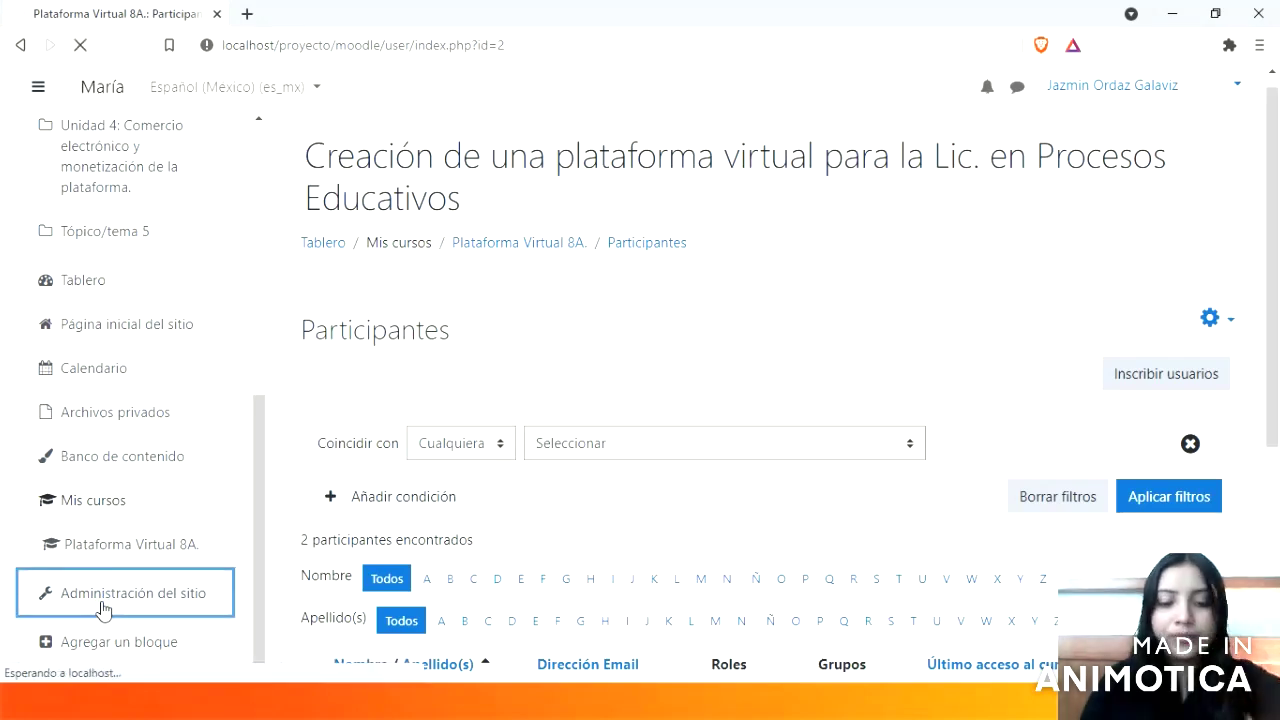
{"action": "left_click", "coordinate": [505, 423]}
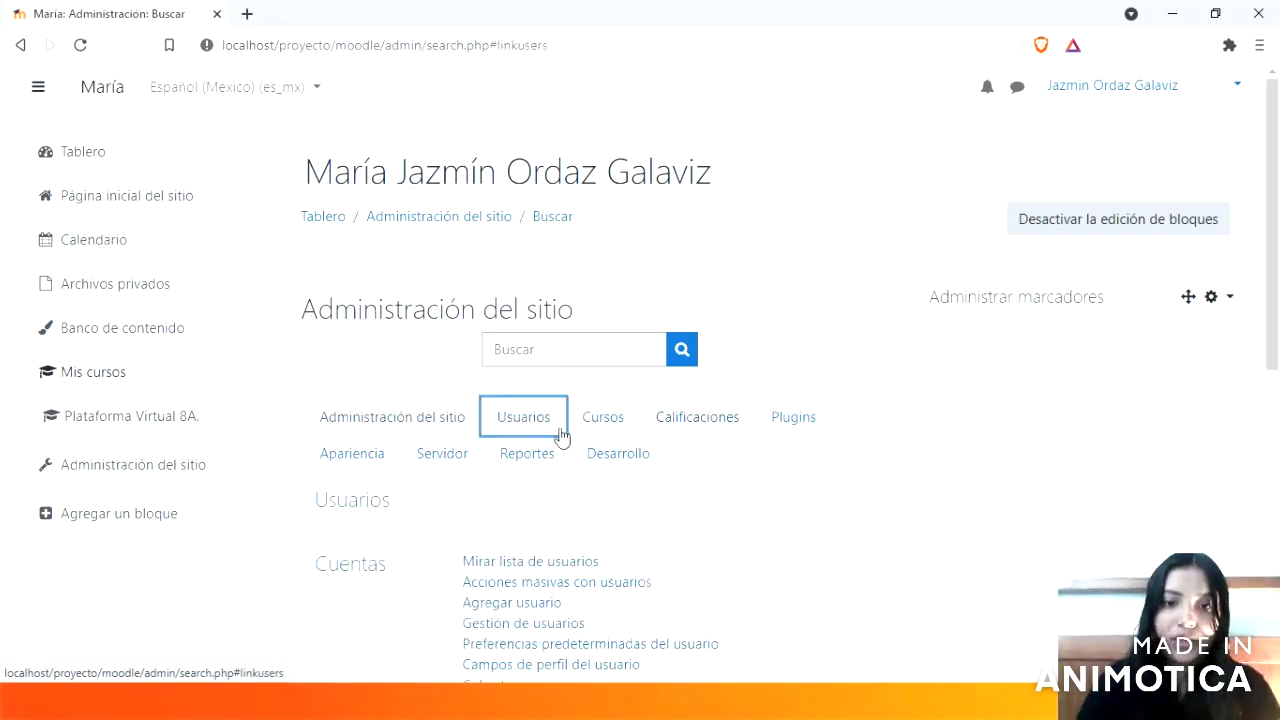
{"action": "scroll", "coordinate": [562, 448], "scroll_direction": "down", "scroll_amount": 1}
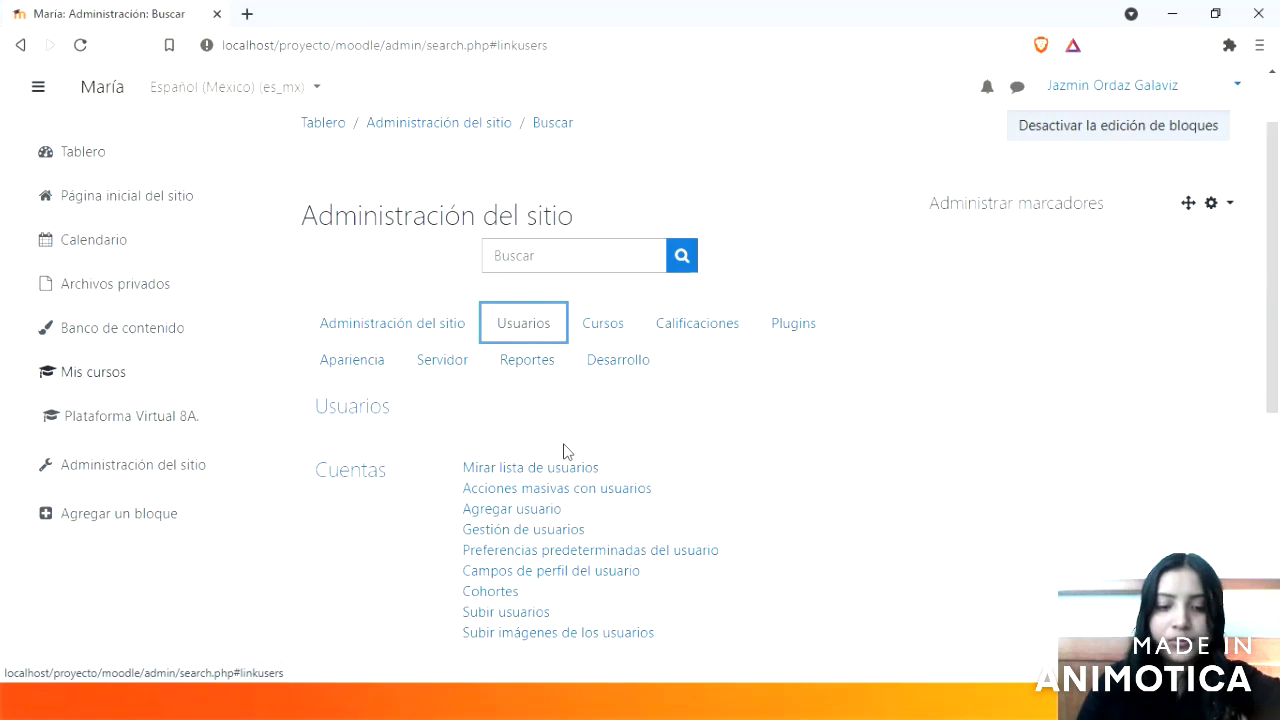
{"action": "scroll", "coordinate": [563, 450], "scroll_direction": "down", "scroll_amount": 2}
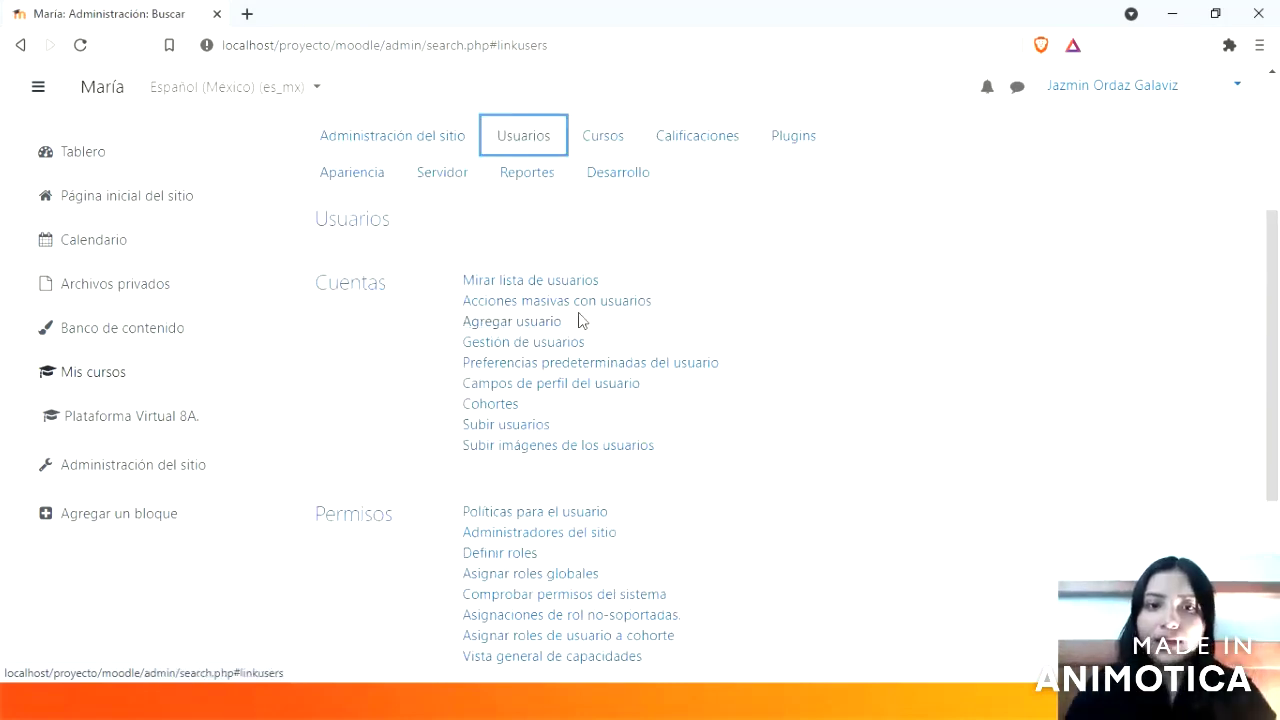
{"action": "scroll", "coordinate": [588, 310], "scroll_direction": "down", "scroll_amount": 1}
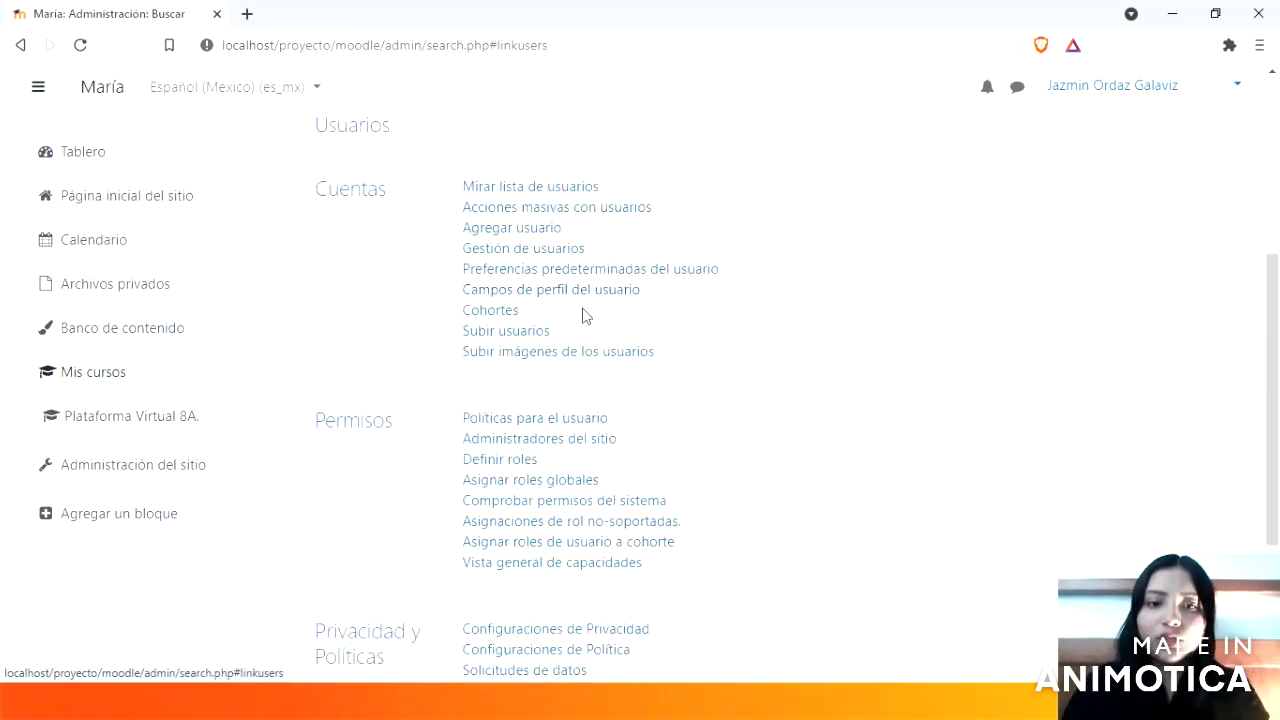
{"action": "left_click", "coordinate": [598, 441]}
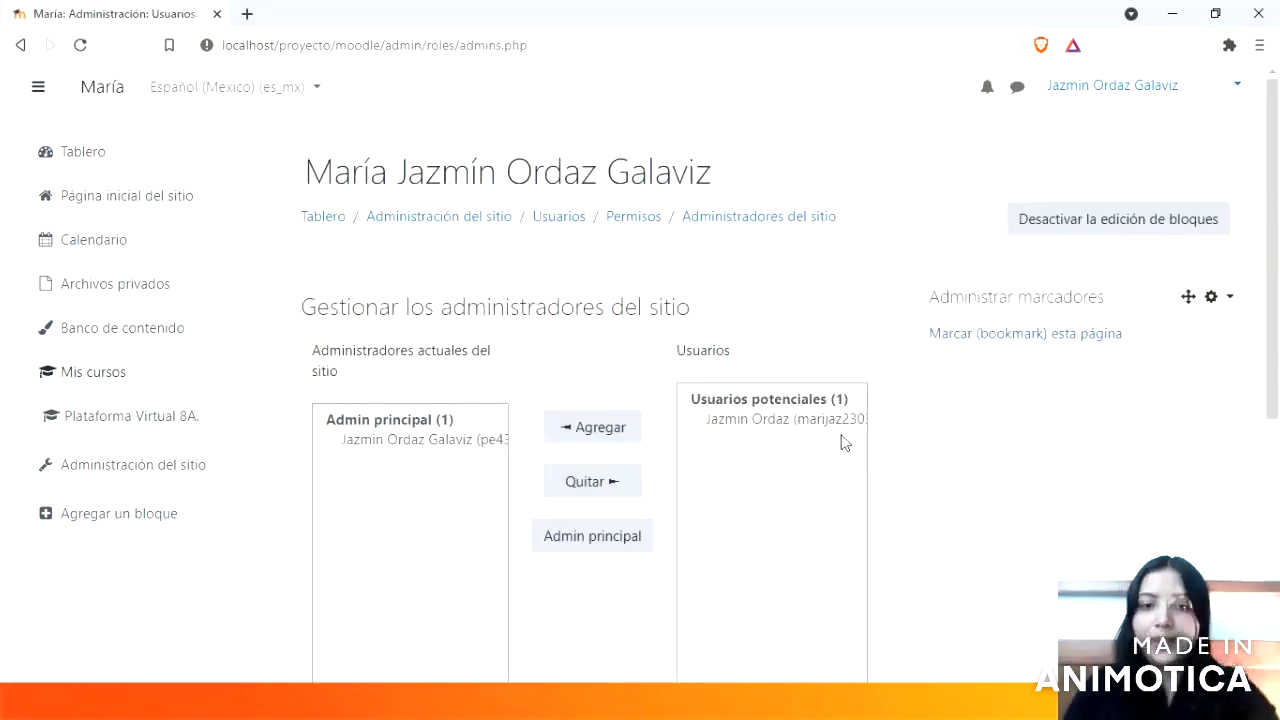
{"action": "left_click", "coordinate": [745, 420]}
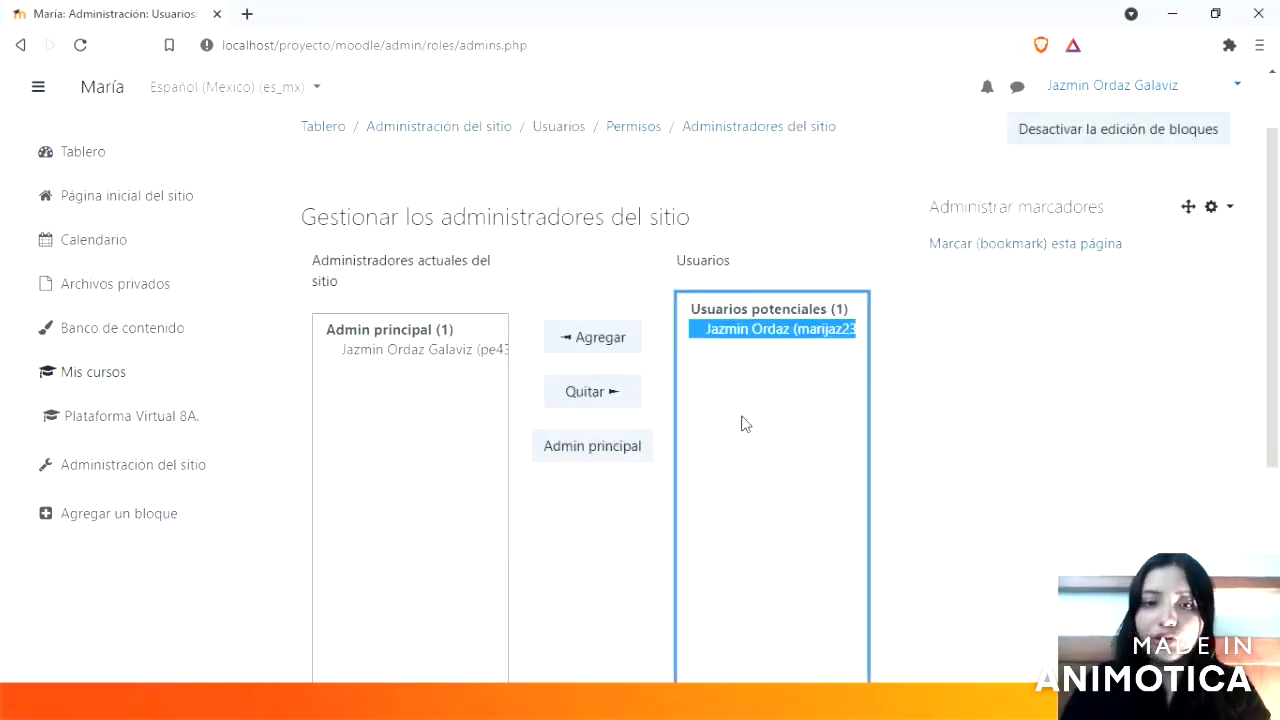
{"action": "left_click", "coordinate": [622, 347]}
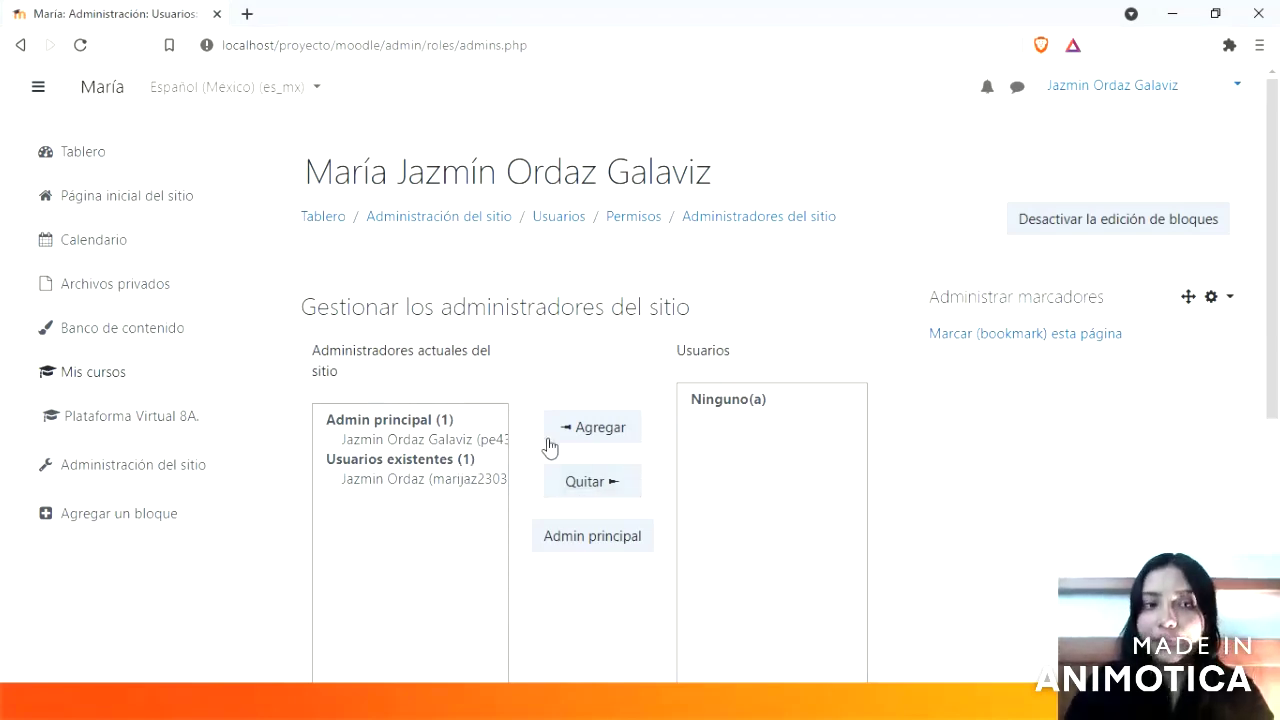
Step: Open the participants list of the Plataforma Virtual 8A. course
{"action": "left_click", "coordinate": [161, 424]}
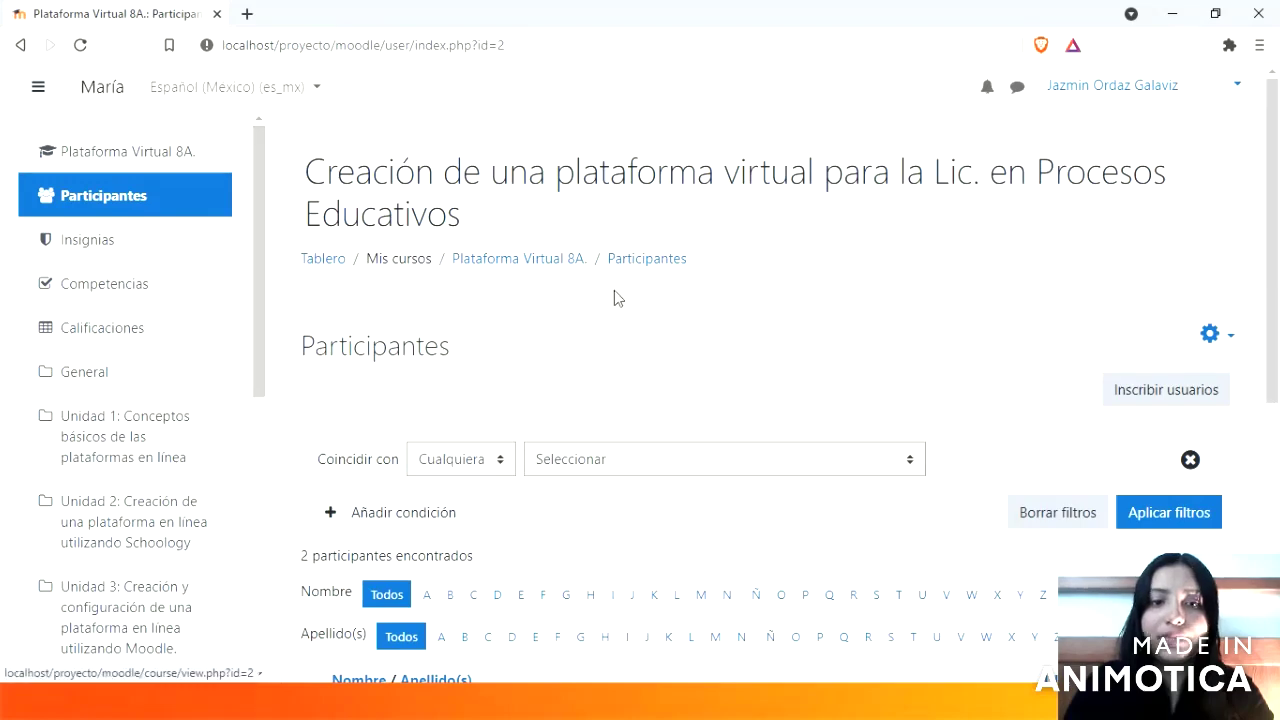
{"action": "scroll", "coordinate": [620, 300], "scroll_direction": "down", "scroll_amount": 2}
{"action": "scroll", "coordinate": [637, 300], "scroll_direction": "down", "scroll_amount": 3}
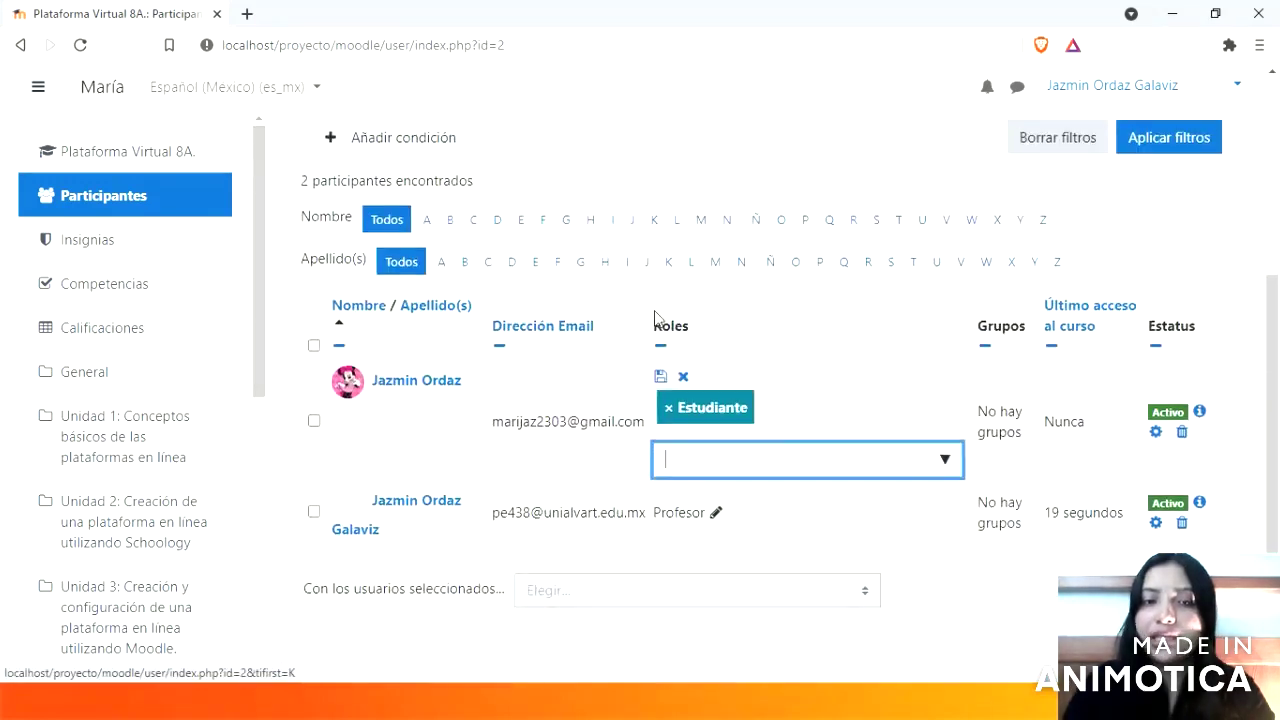
Step: Change the first listed participant's role to Profesor and save it
{"action": "left_click", "coordinate": [668, 318]}
{"action": "left_click", "coordinate": [668, 318]}
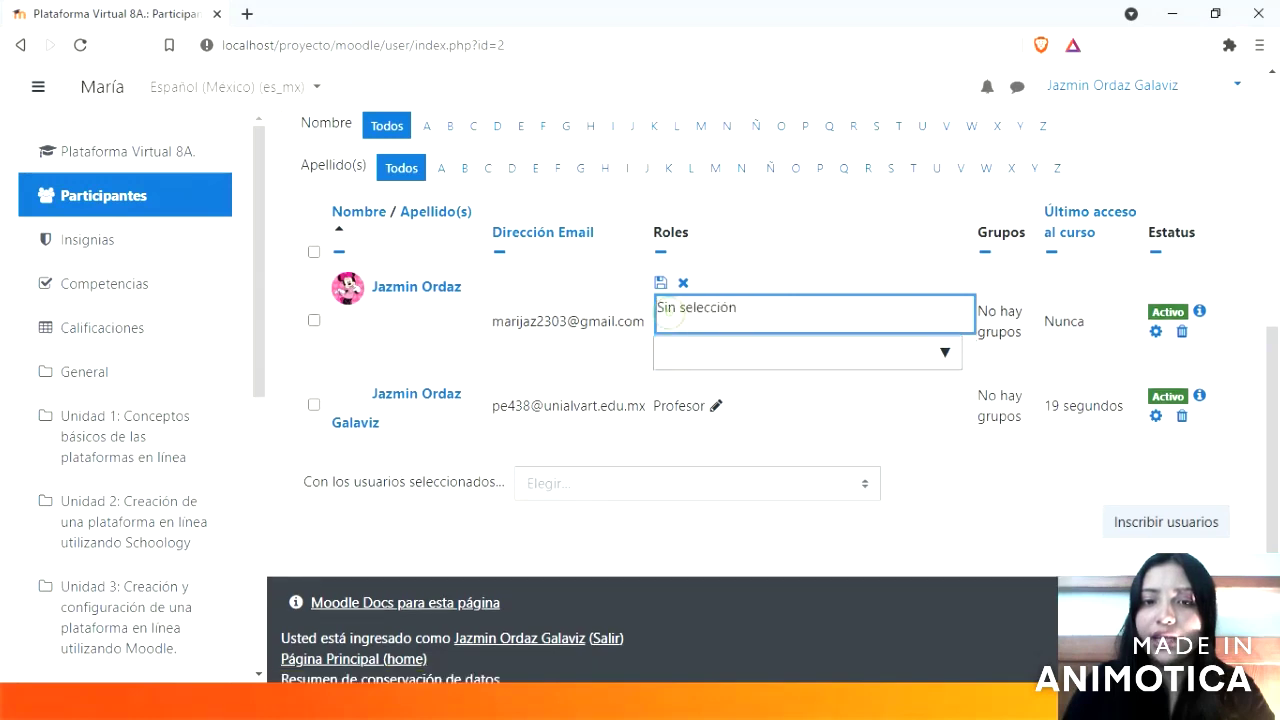
{"action": "left_click", "coordinate": [776, 350]}
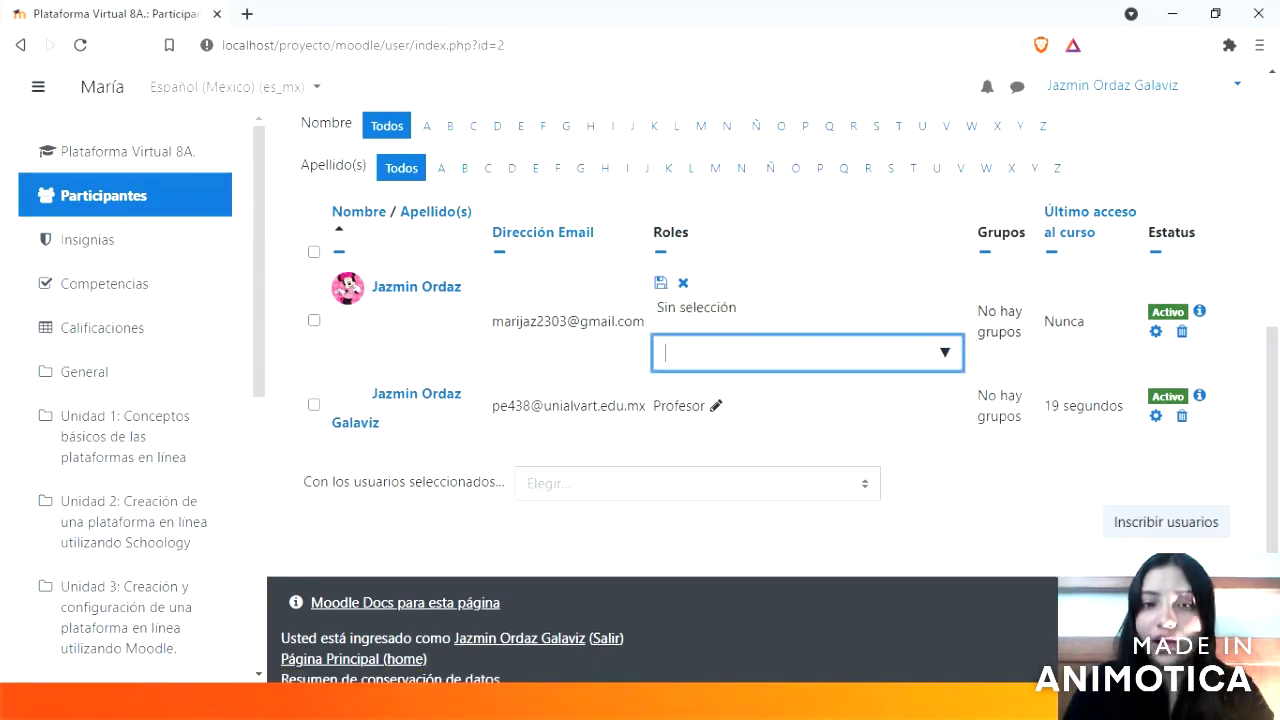
{"action": "type", "text": "docw"}
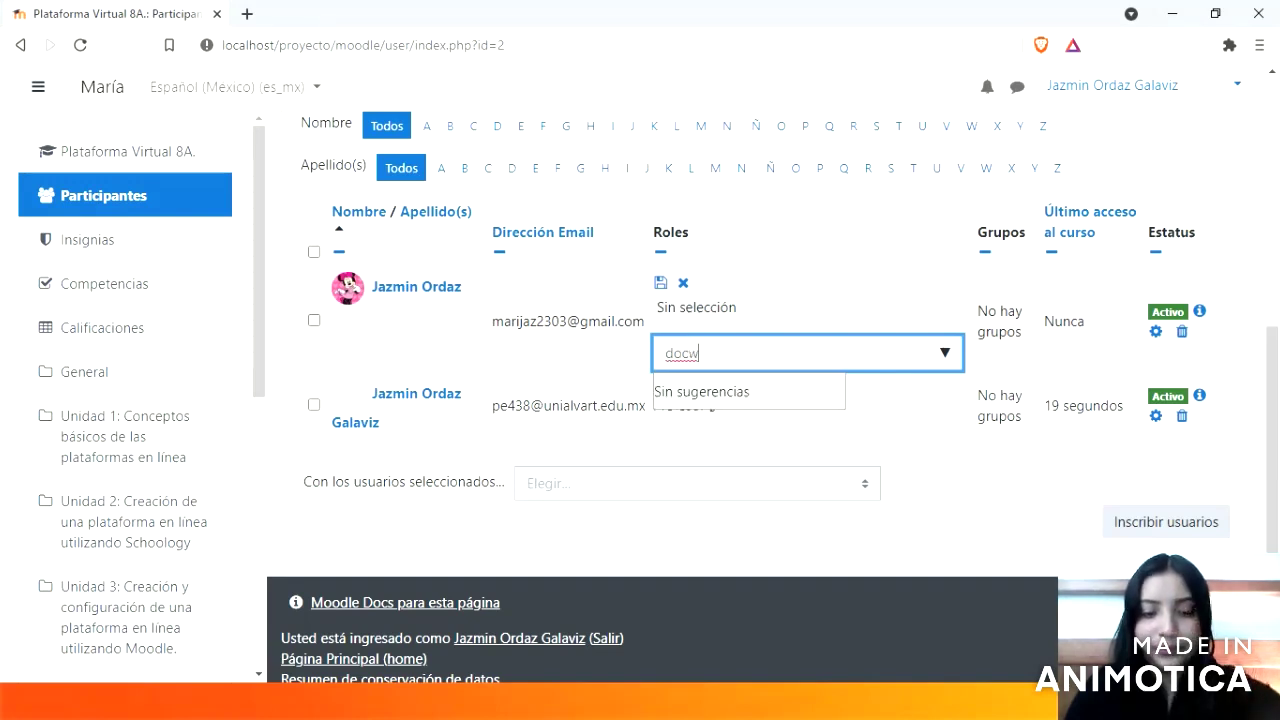
{"action": "key", "text": "BackSpace"}
{"action": "key", "text": "BackSpace"}
{"action": "key", "text": "BackSpace"}
{"action": "key", "text": "BackSpace"}
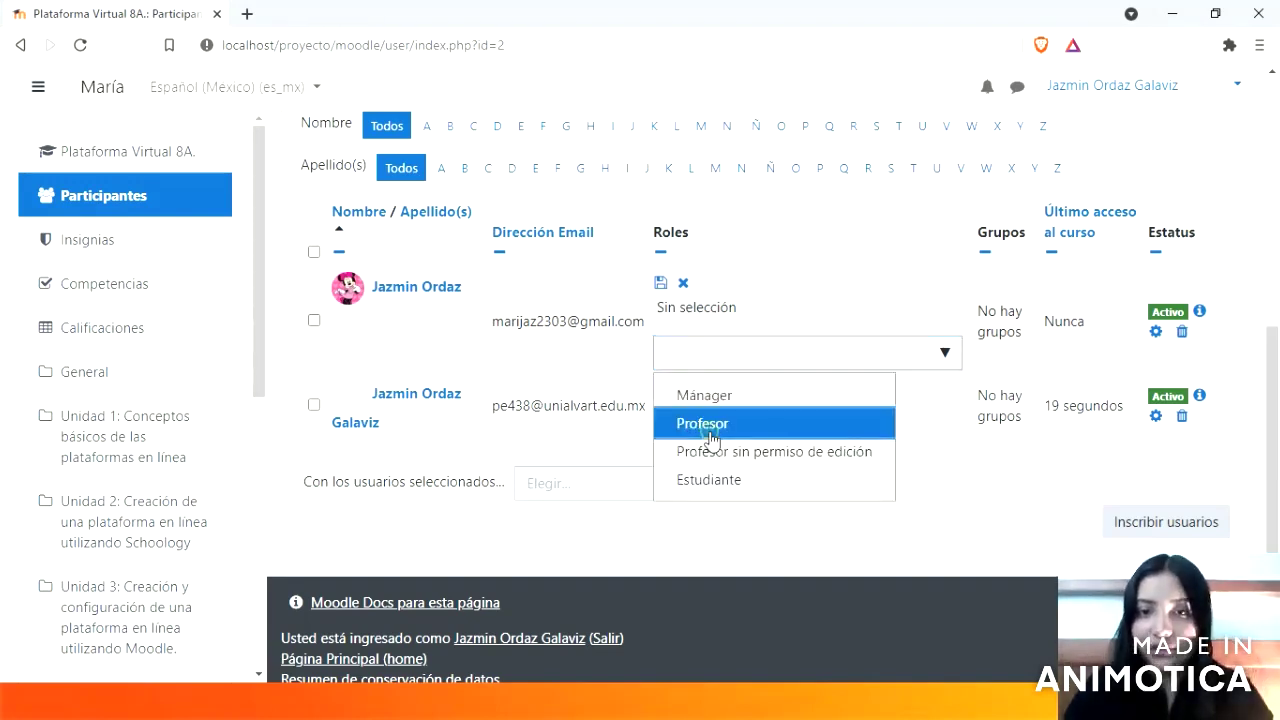
{"action": "left_click", "coordinate": [710, 424]}
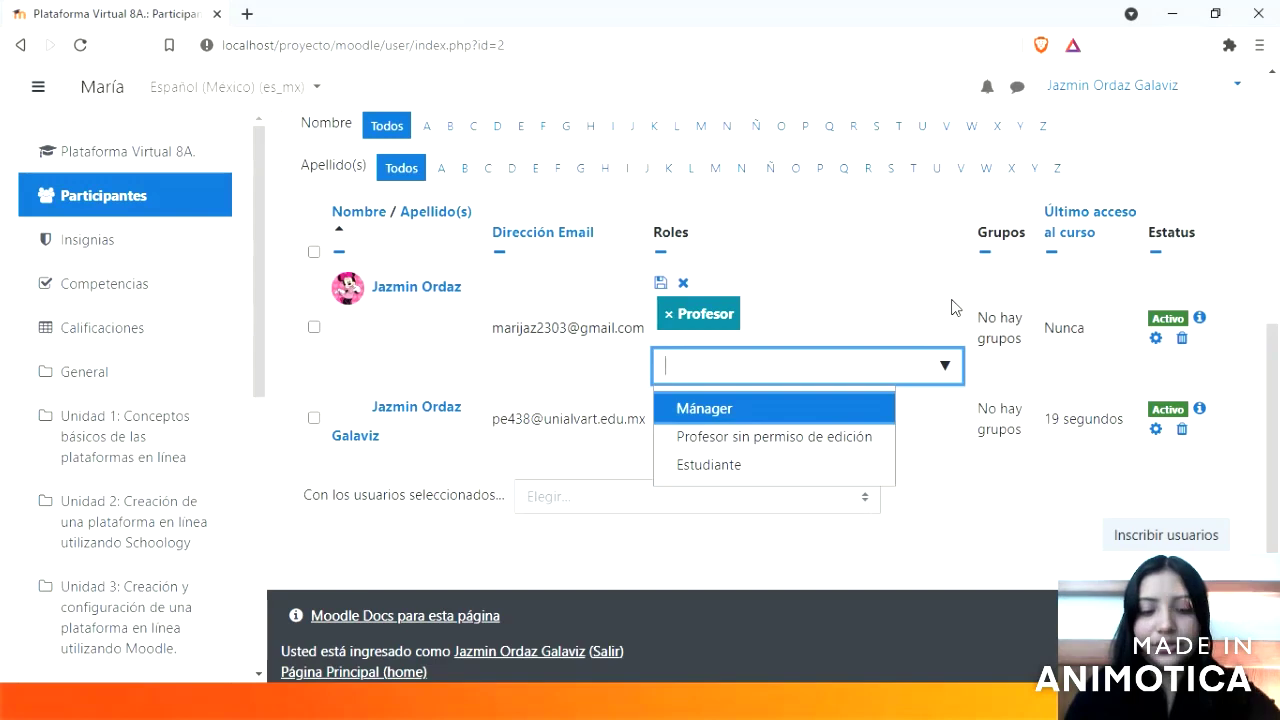
{"action": "scroll", "coordinate": [660, 260], "scroll_direction": "down", "scroll_amount": 1}
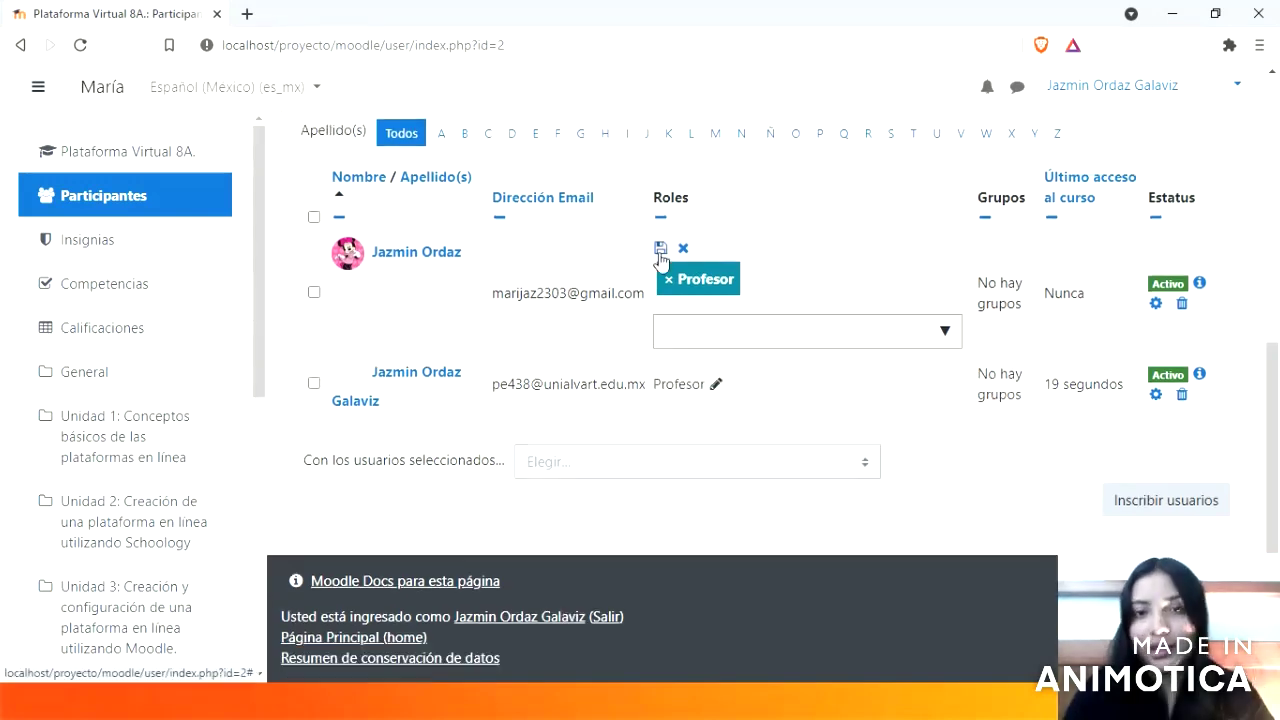
{"action": "left_click", "coordinate": [660, 248]}
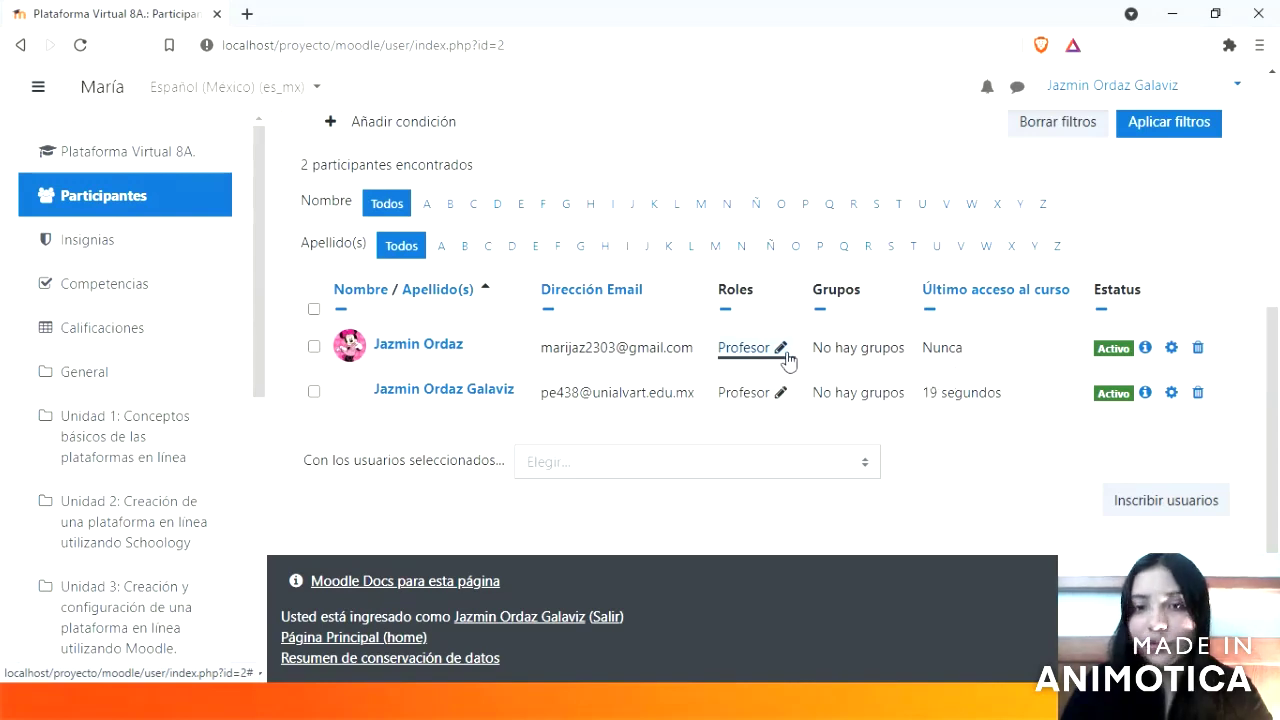
Step: Remove the first participant's current role, assign the Estudiante role instead and save it
{"action": "left_click", "coordinate": [779, 348]}
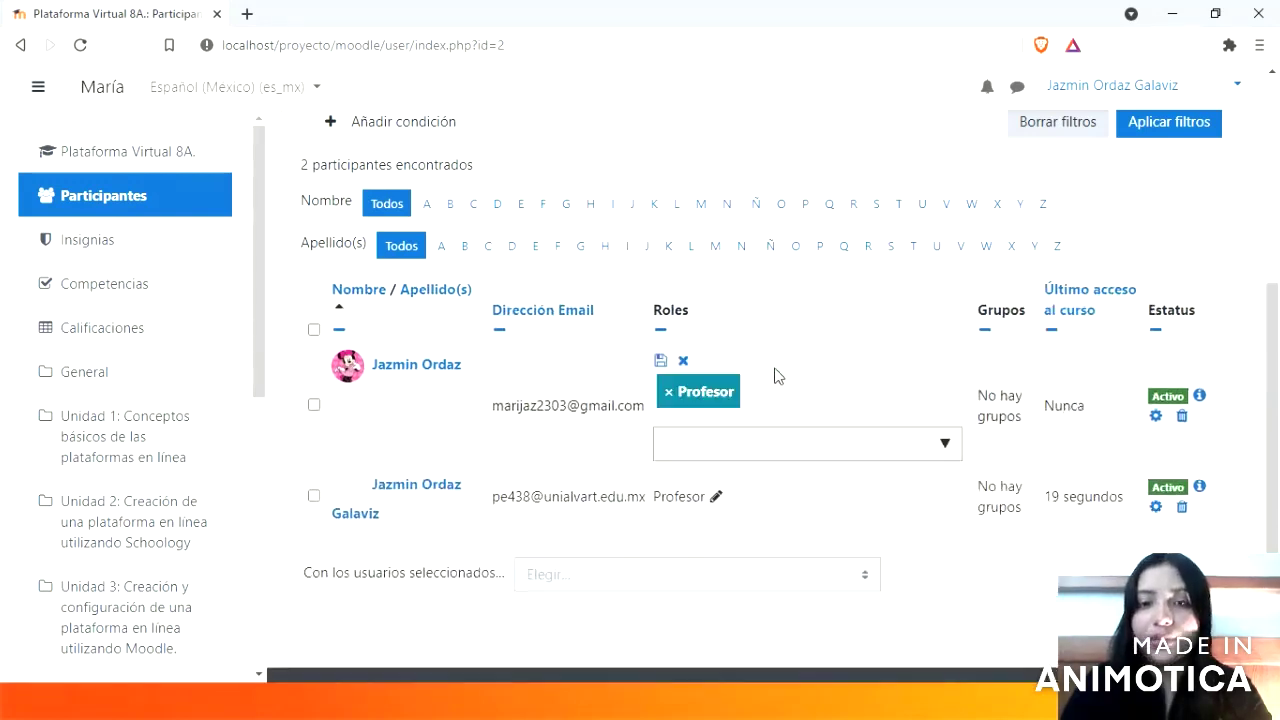
{"action": "left_click", "coordinate": [665, 405]}
{"action": "left_click", "coordinate": [666, 400]}
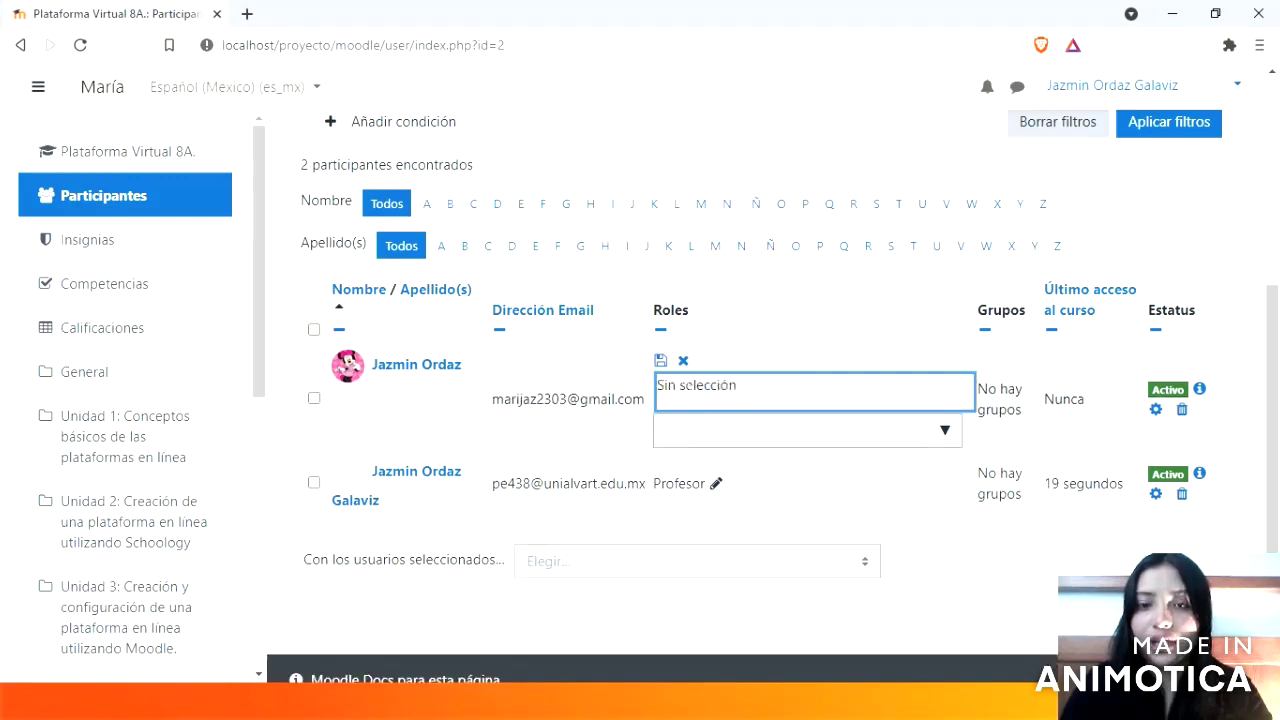
{"action": "left_click", "coordinate": [677, 424]}
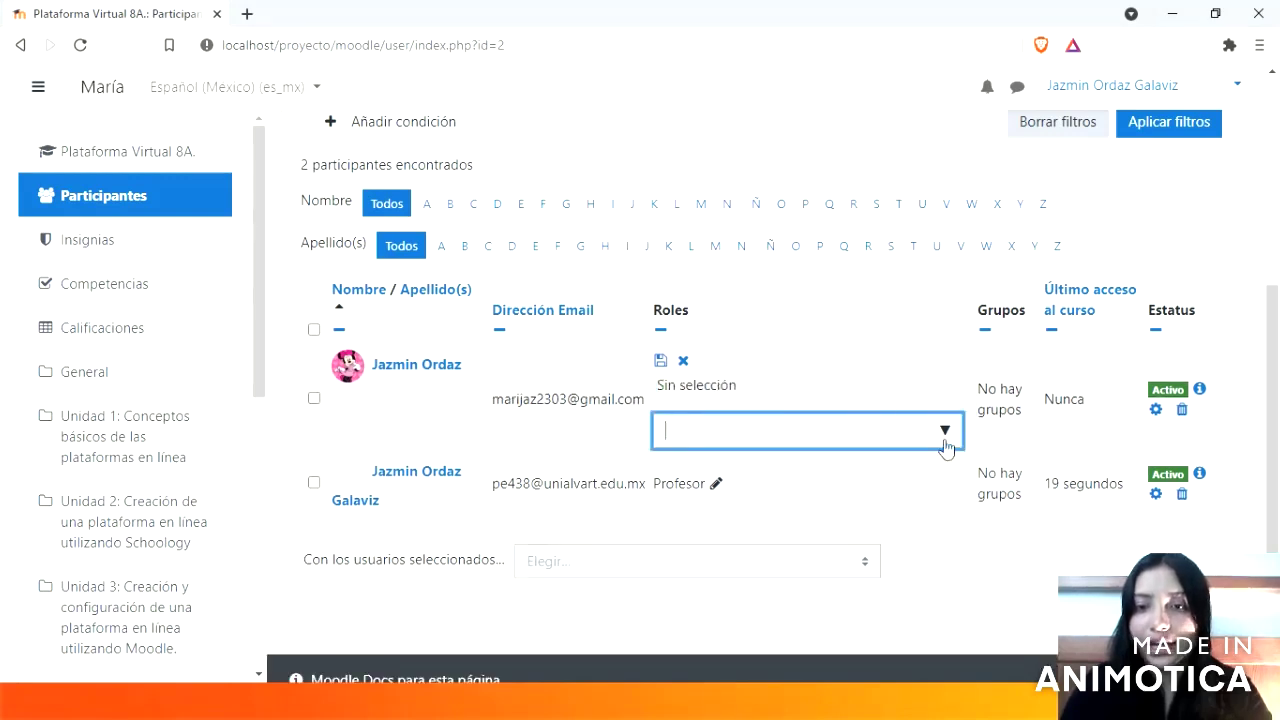
{"action": "left_click", "coordinate": [945, 440]}
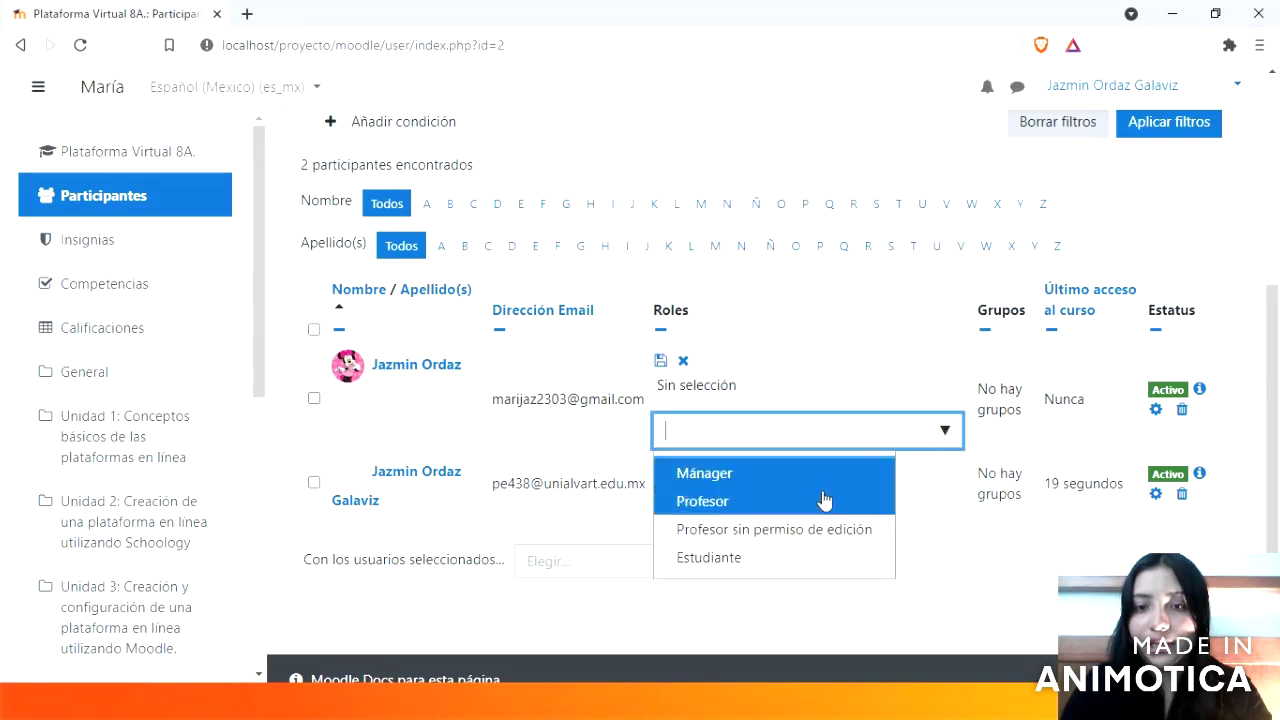
{"action": "left_click", "coordinate": [778, 558]}
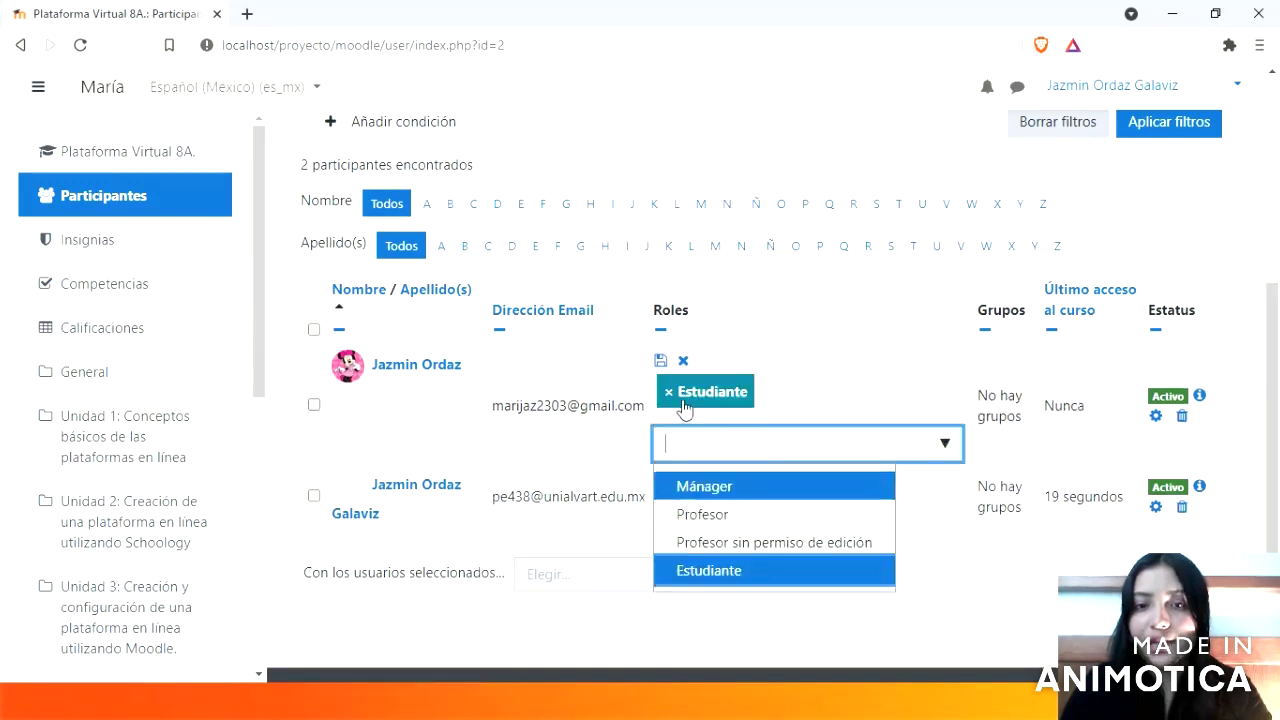
{"action": "left_click", "coordinate": [660, 361]}
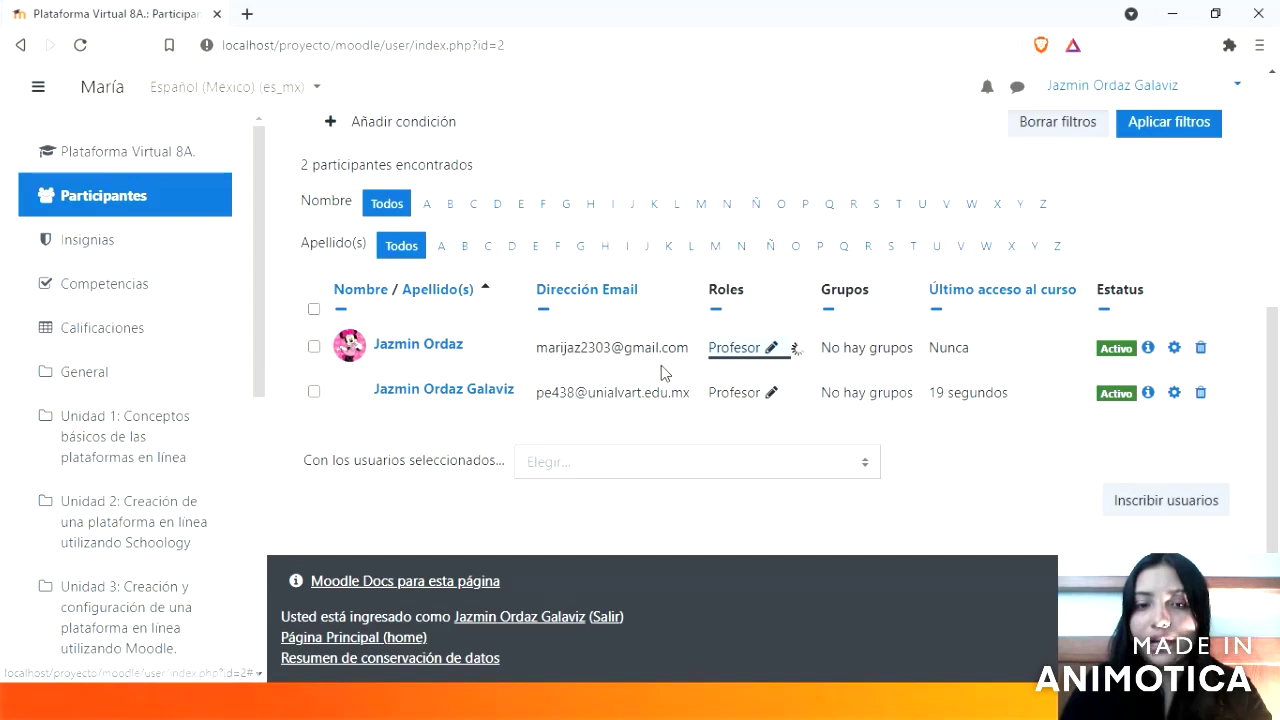
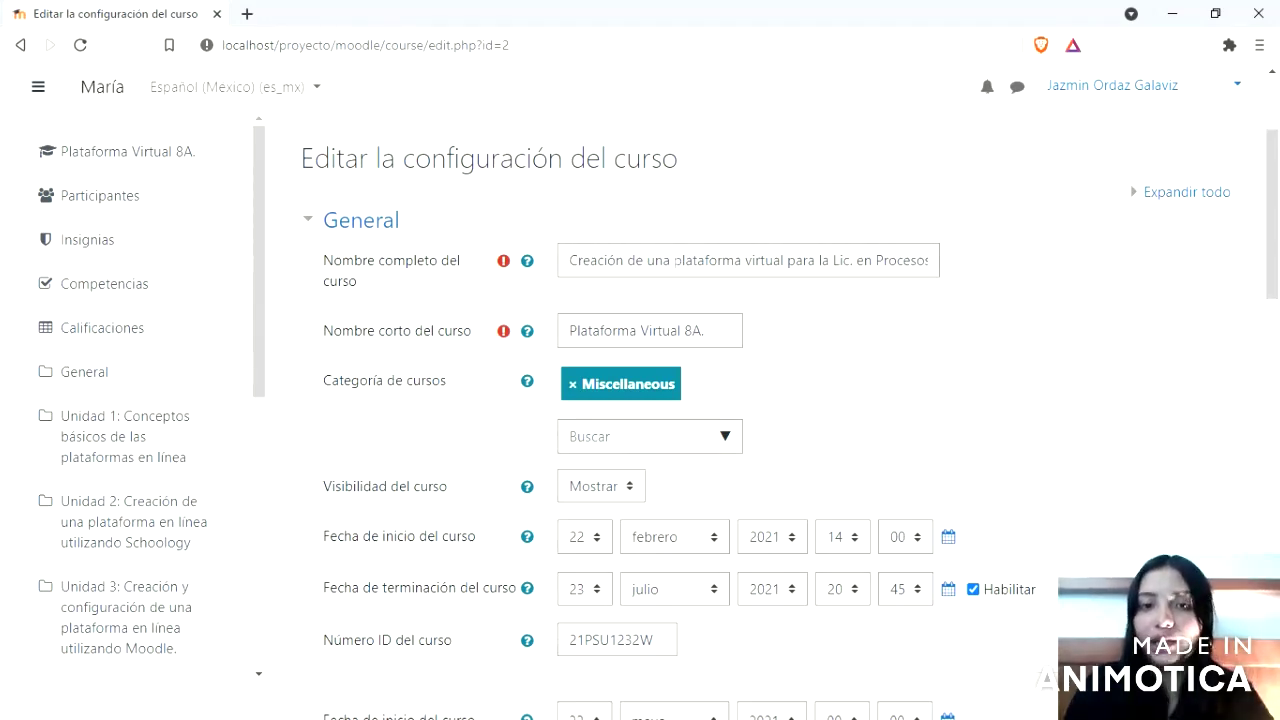
Step: Examine the General and Descripción course settings down to the course image, and open and cancel the download of its files
{"action": "scroll", "coordinate": [563, 175], "scroll_direction": "down", "scroll_amount": 4}
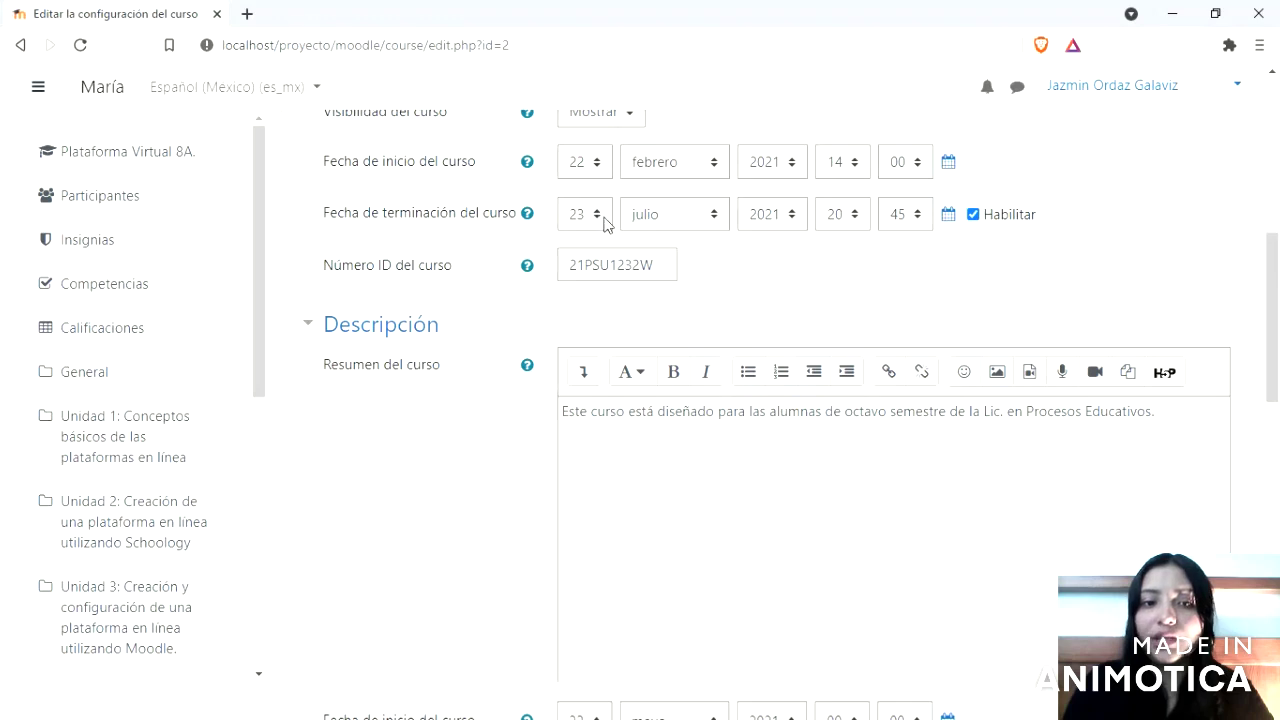
{"action": "scroll", "coordinate": [610, 222], "scroll_direction": "down", "scroll_amount": 2}
{"action": "scroll", "coordinate": [613, 223], "scroll_direction": "down", "scroll_amount": 1}
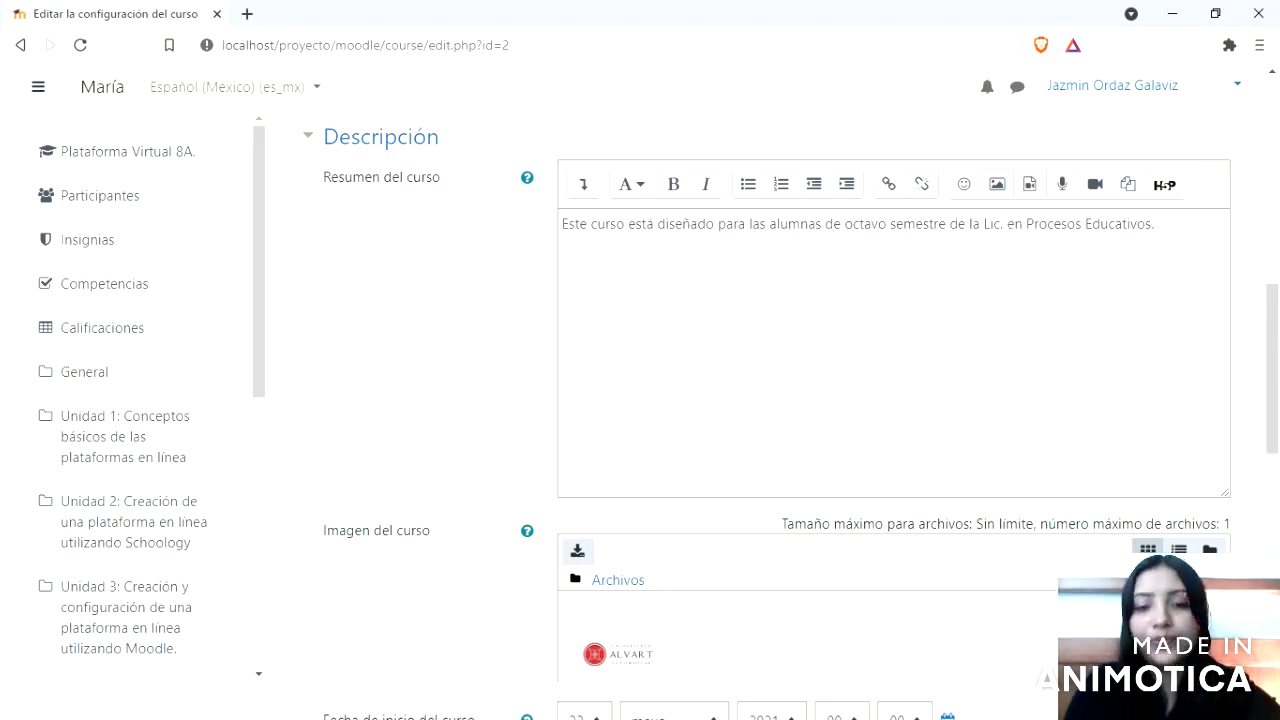
{"action": "scroll", "coordinate": [928, 364], "scroll_direction": "down", "scroll_amount": 2}
{"action": "scroll", "coordinate": [928, 364], "scroll_direction": "down", "scroll_amount": 1}
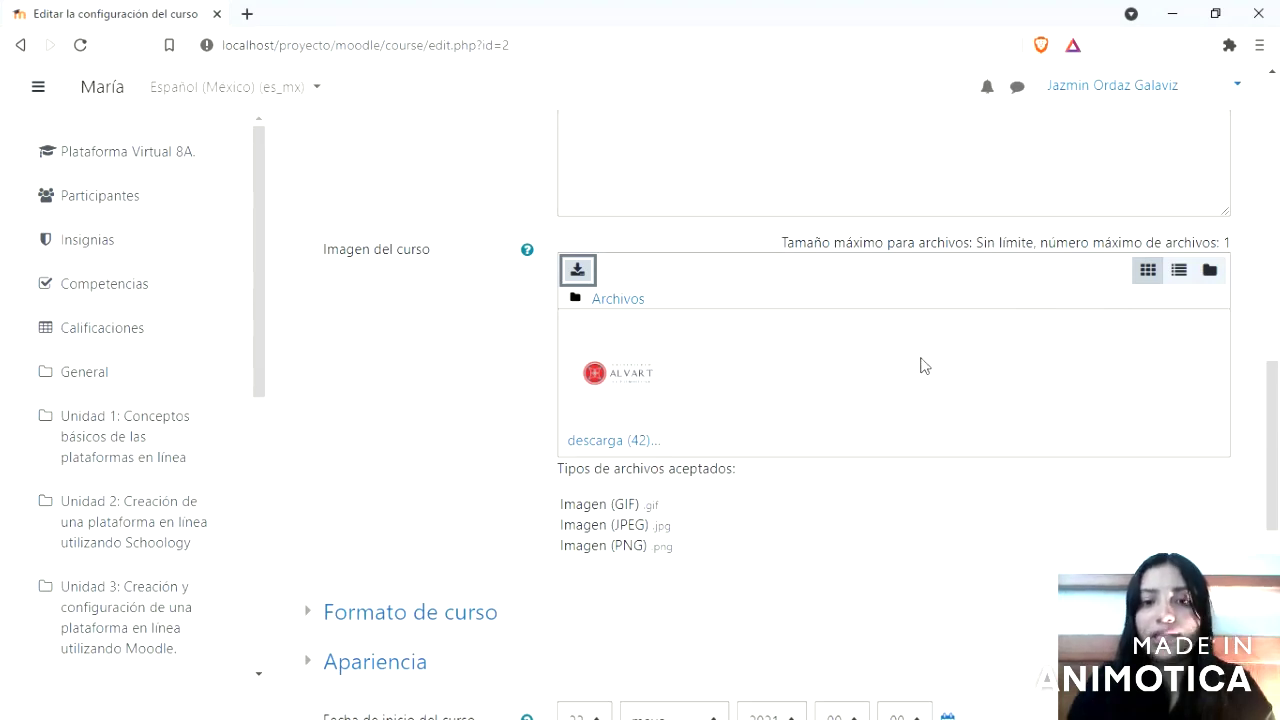
{"action": "left_click", "coordinate": [578, 280]}
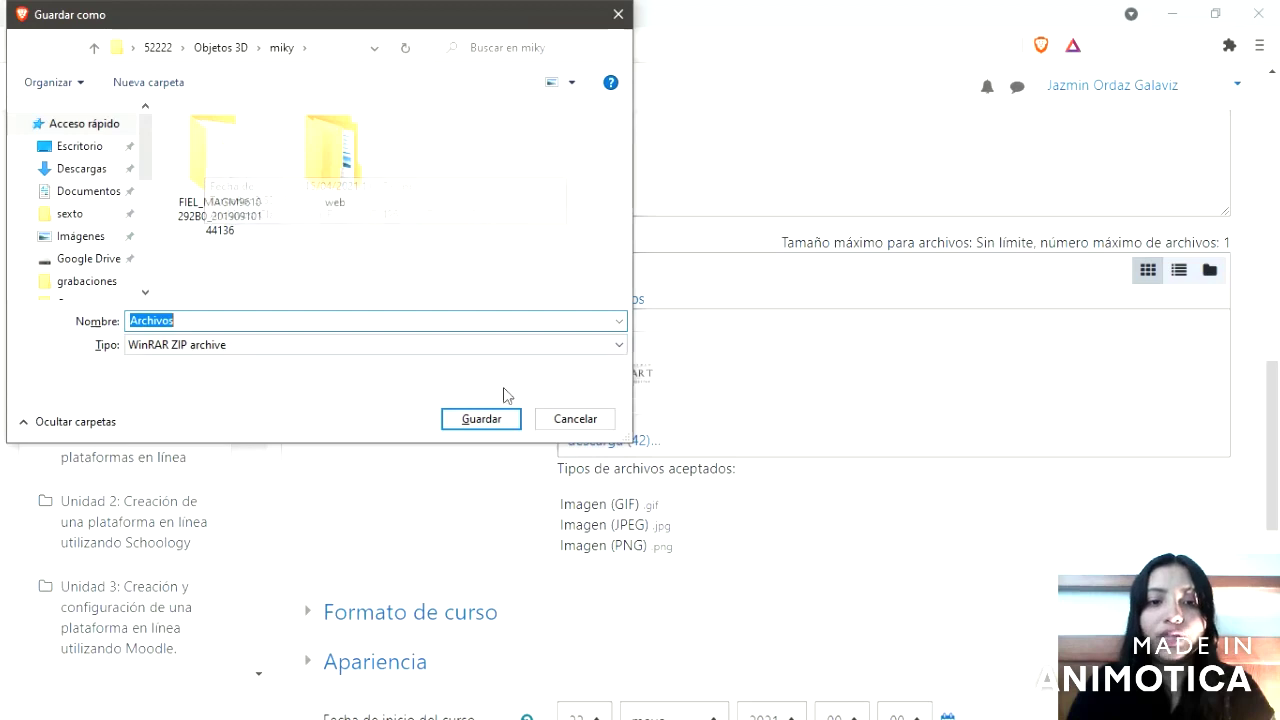
{"action": "left_click", "coordinate": [574, 419]}
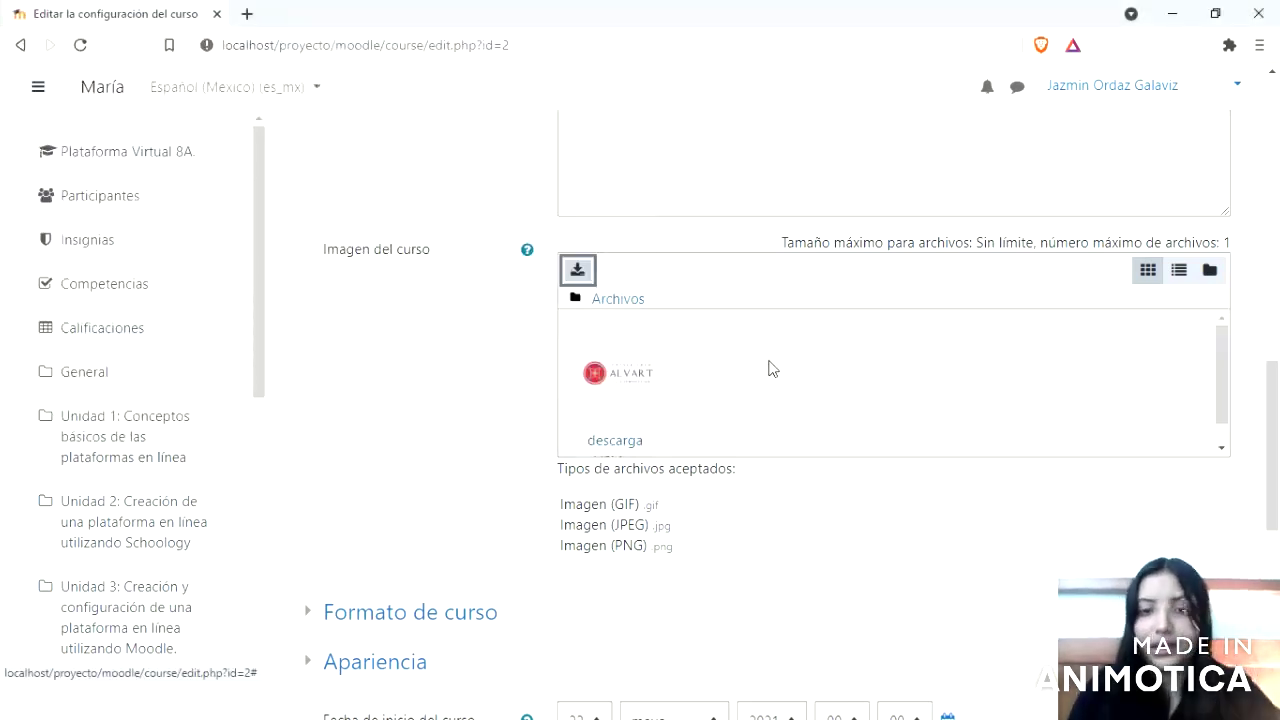
Step: Review the course format, appearance and upload settings, and save and display the course
{"action": "scroll", "coordinate": [719, 394], "scroll_direction": "down", "scroll_amount": 2}
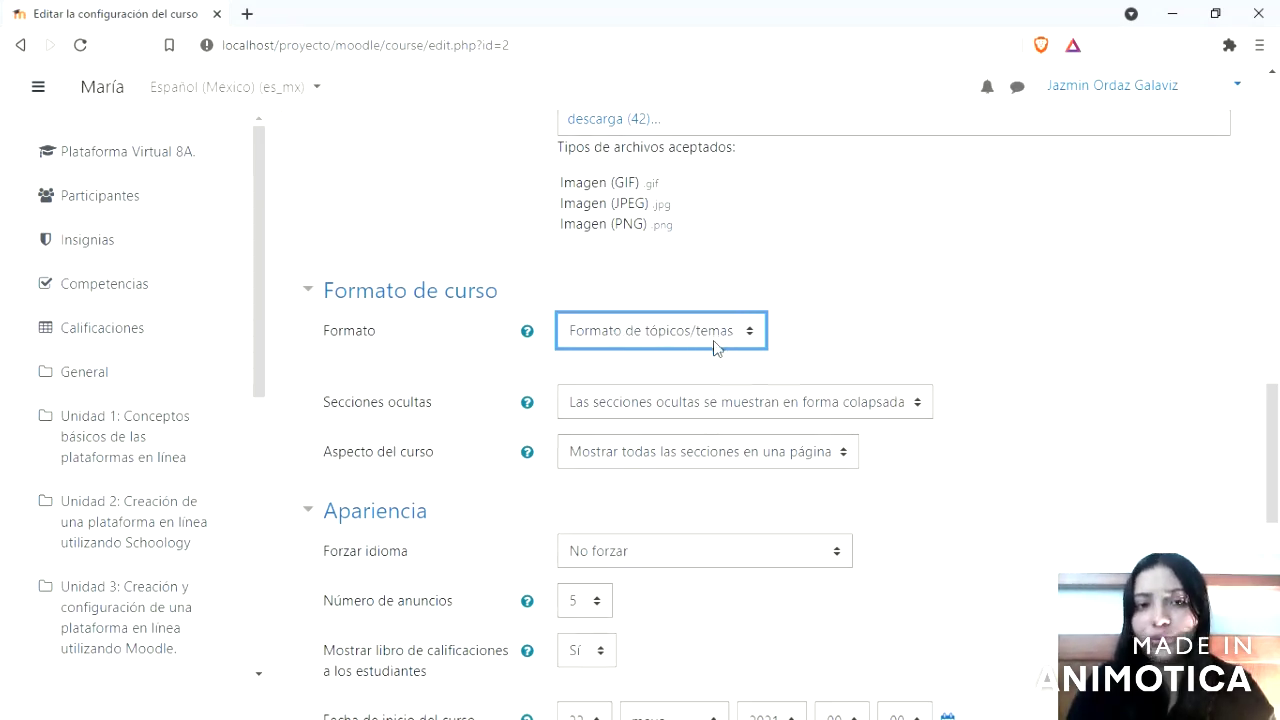
{"action": "scroll", "coordinate": [715, 350], "scroll_direction": "down", "scroll_amount": 1}
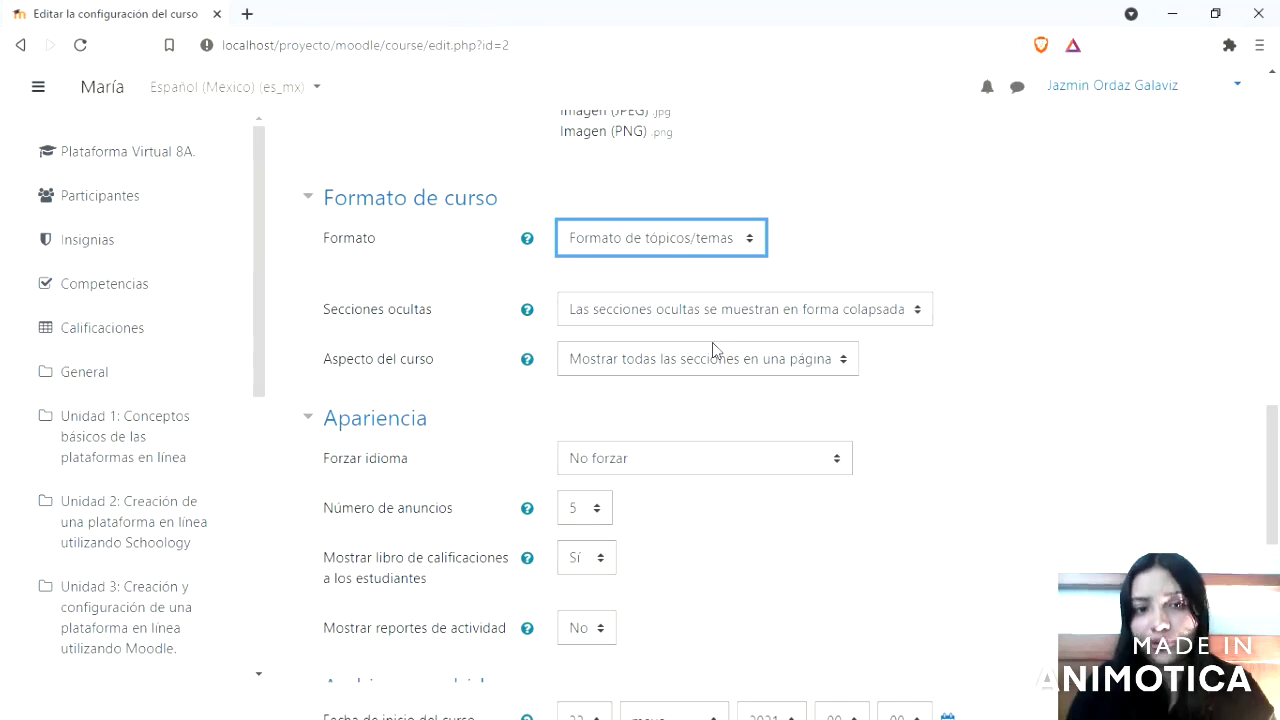
{"action": "scroll", "coordinate": [714, 350], "scroll_direction": "down", "scroll_amount": 1}
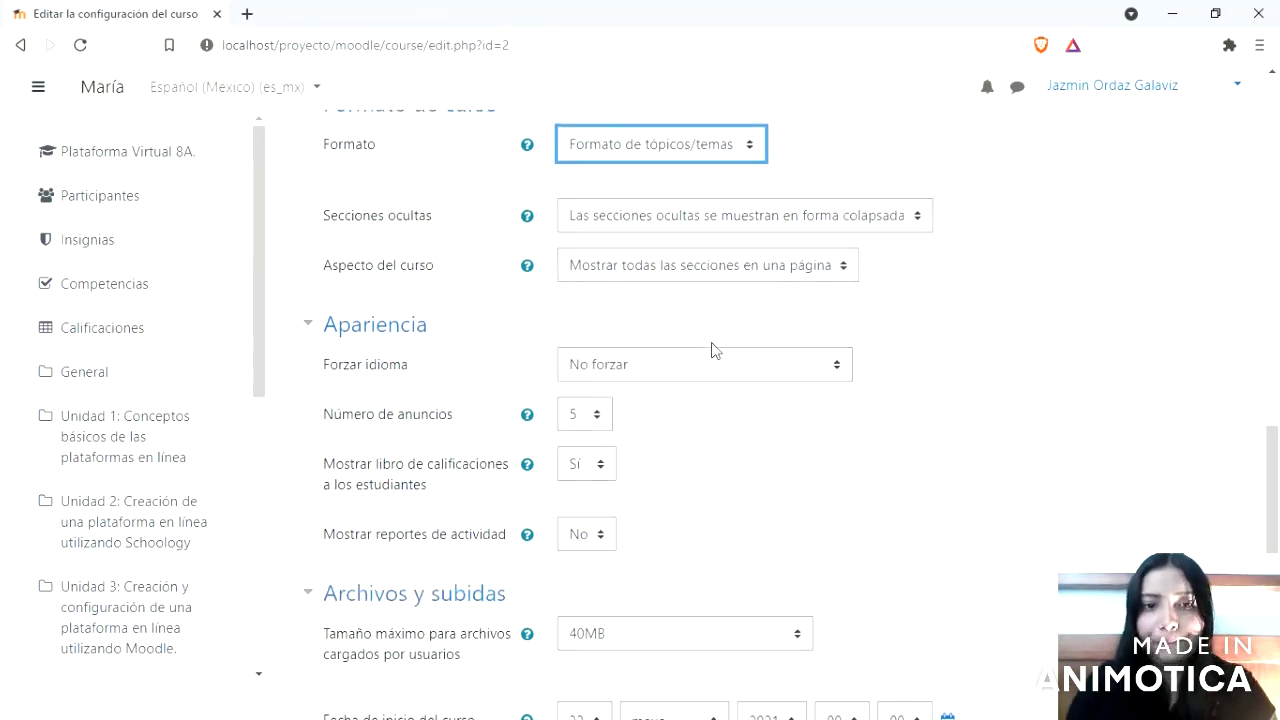
{"action": "scroll", "coordinate": [714, 350], "scroll_direction": "down", "scroll_amount": 1}
{"action": "scroll", "coordinate": [715, 350], "scroll_direction": "down", "scroll_amount": 2}
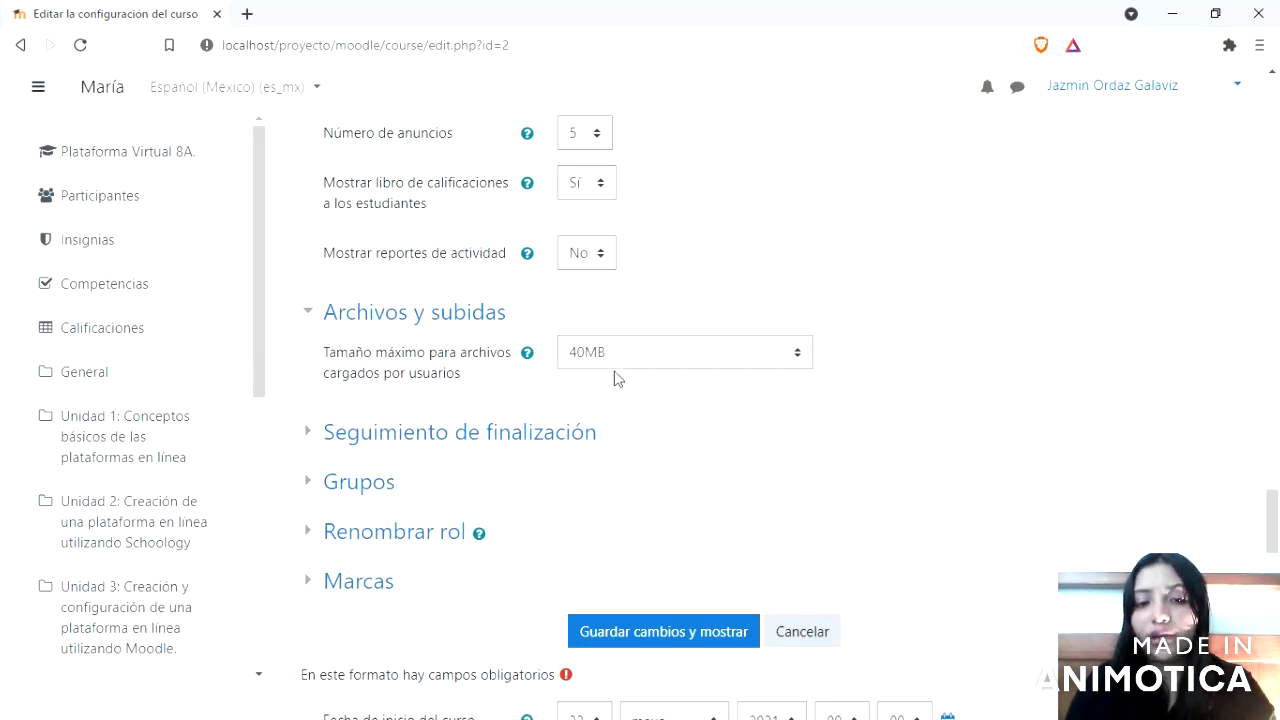
{"action": "scroll", "coordinate": [650, 430], "scroll_direction": "down", "scroll_amount": 2}
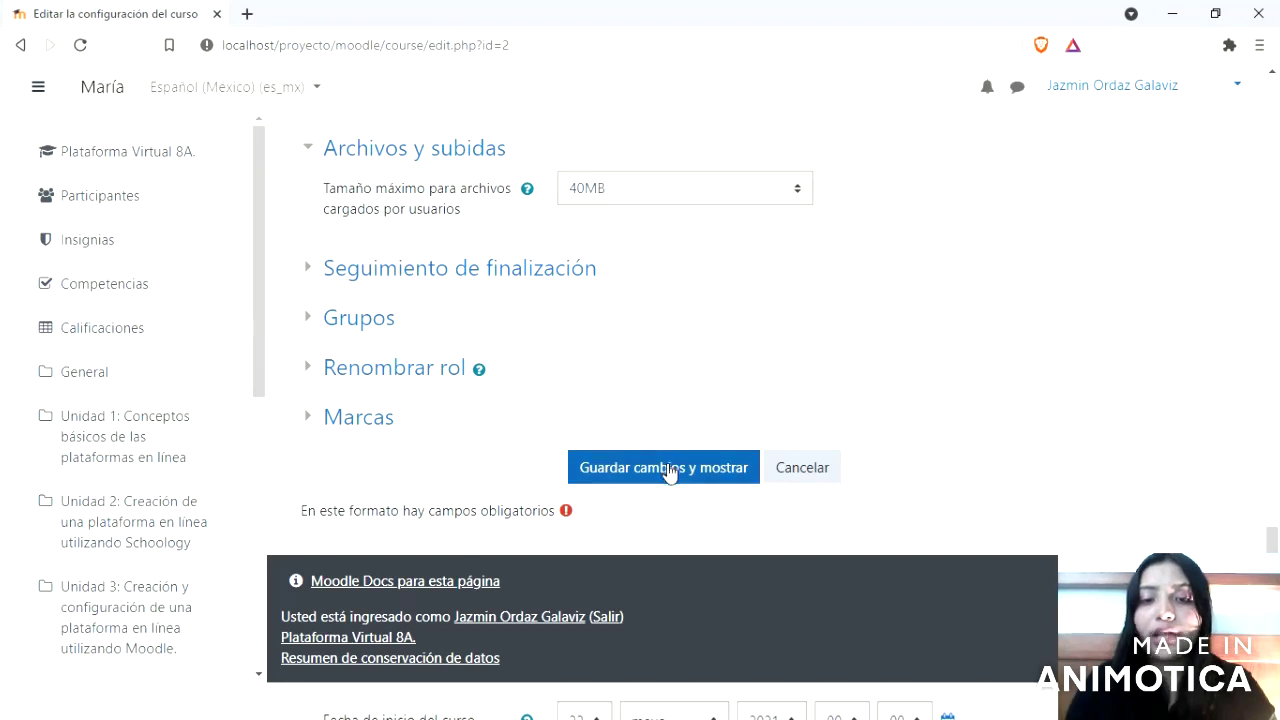
{"action": "left_click", "coordinate": [668, 470]}
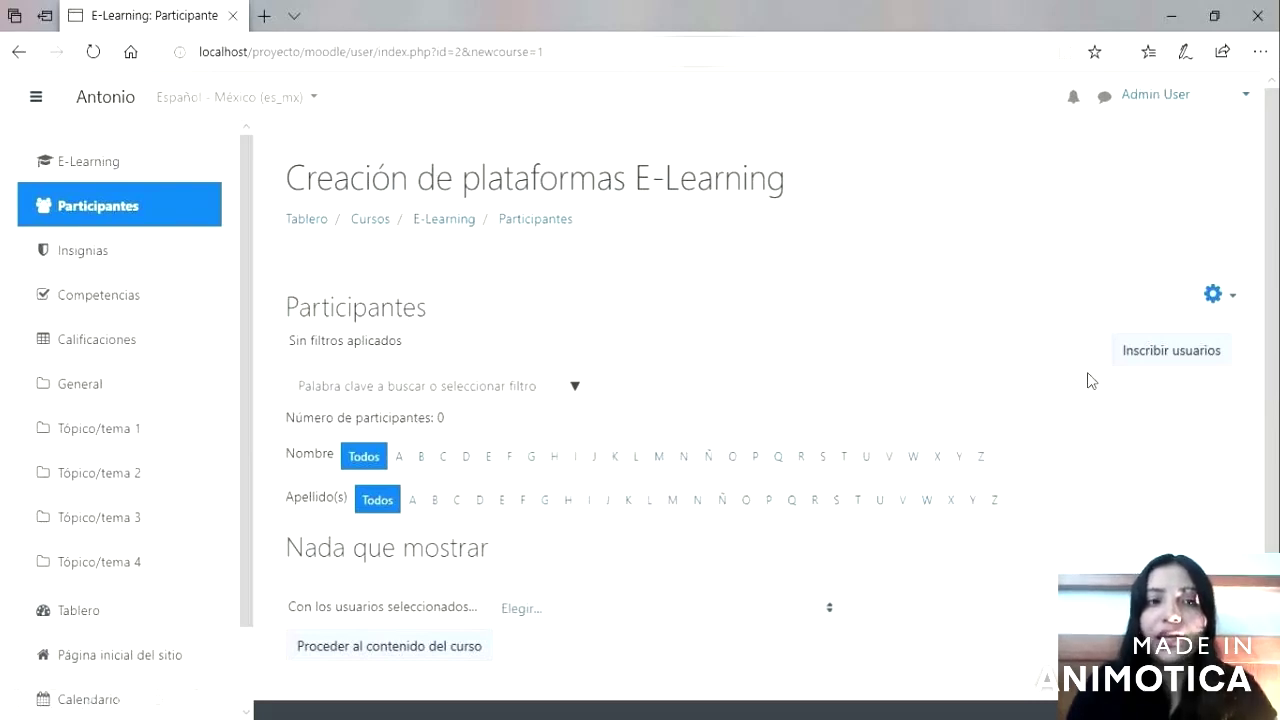
Step: Open the E-Learning course from its participants page and turn on its editing mode
{"action": "left_click", "coordinate": [91, 170]}
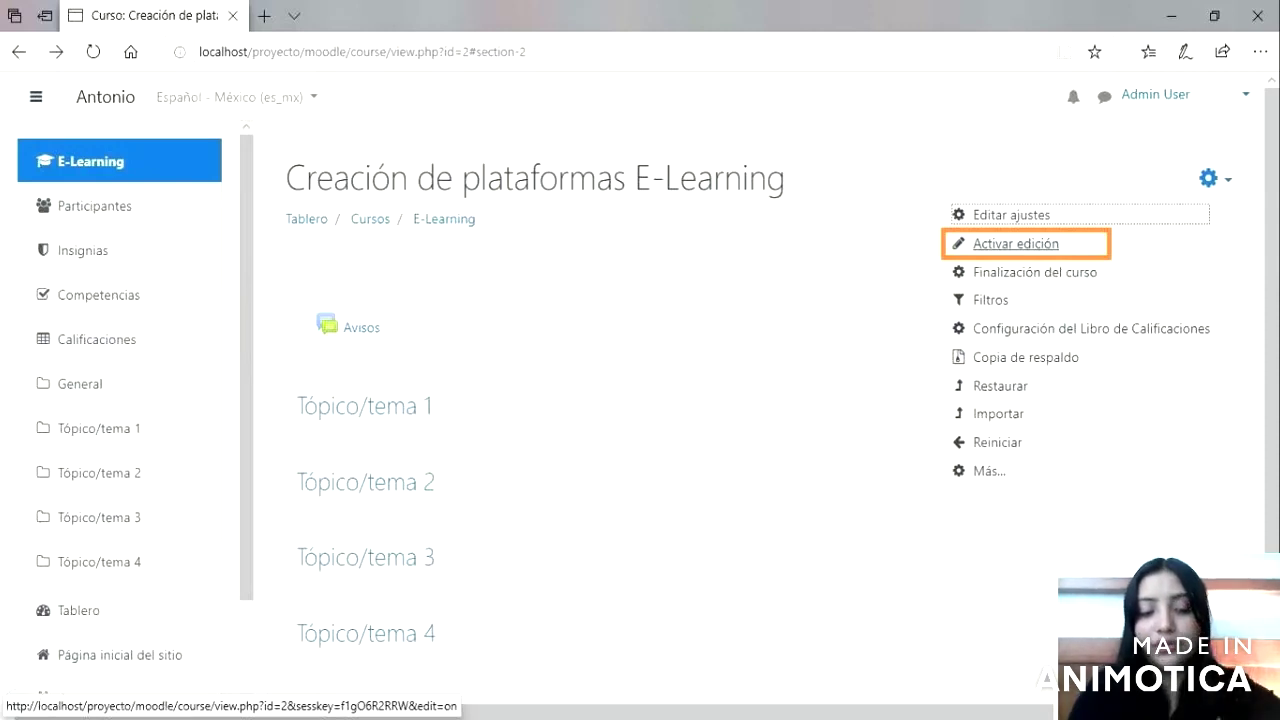
{"action": "left_click", "coordinate": [1016, 243]}
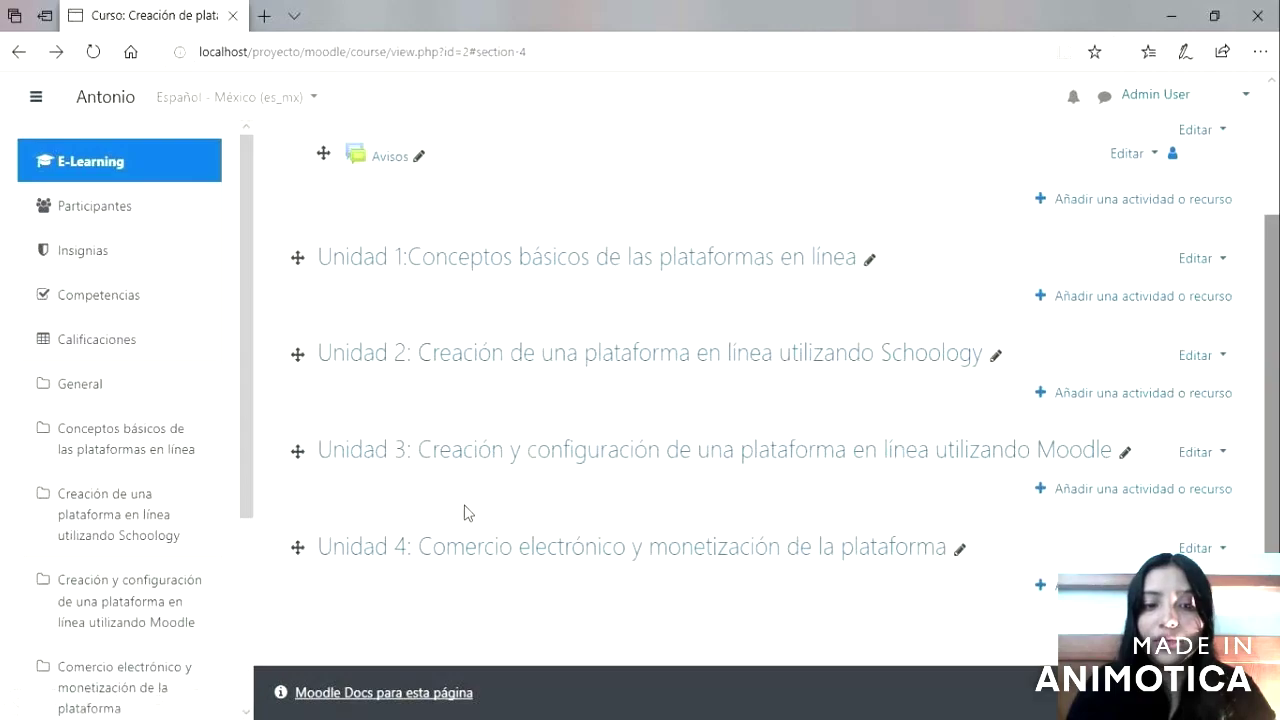
Step: Return to the Plataforma Virtual 8A. course and browse all items, activities and resources that can be added to Unidad 5
{"action": "key", "text": "alt+Tab"}
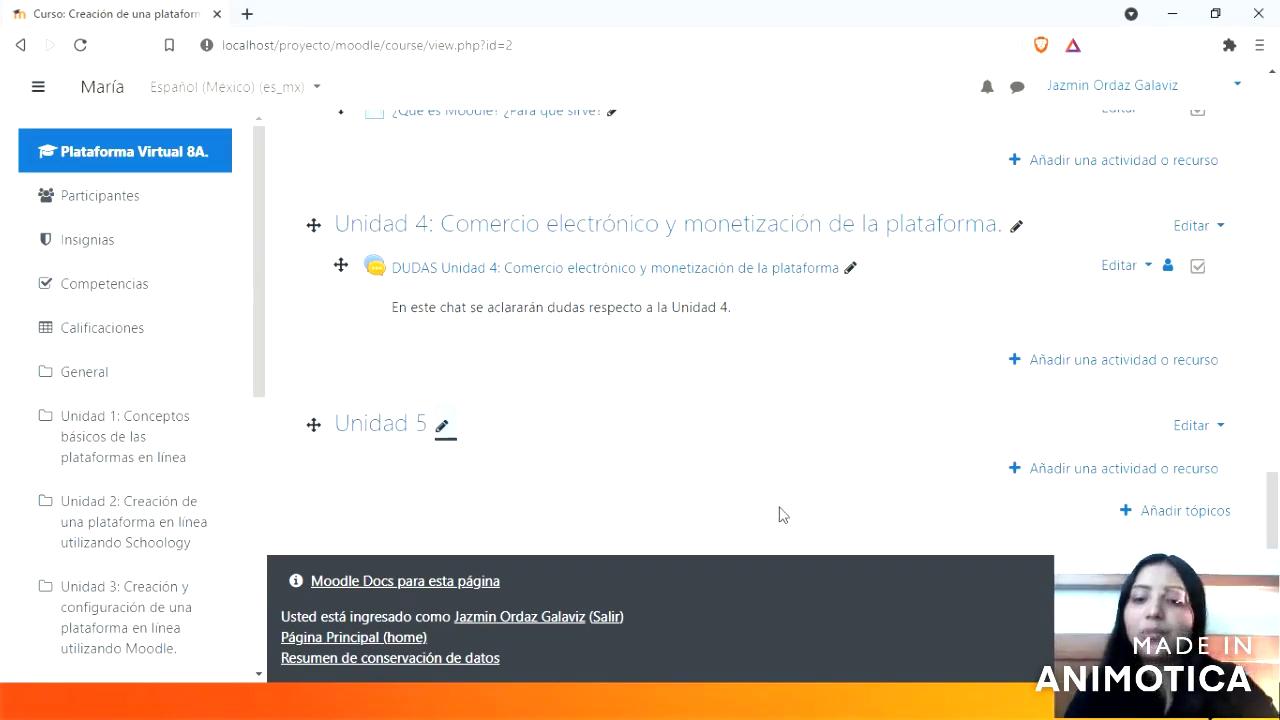
{"action": "left_click", "coordinate": [1145, 483]}
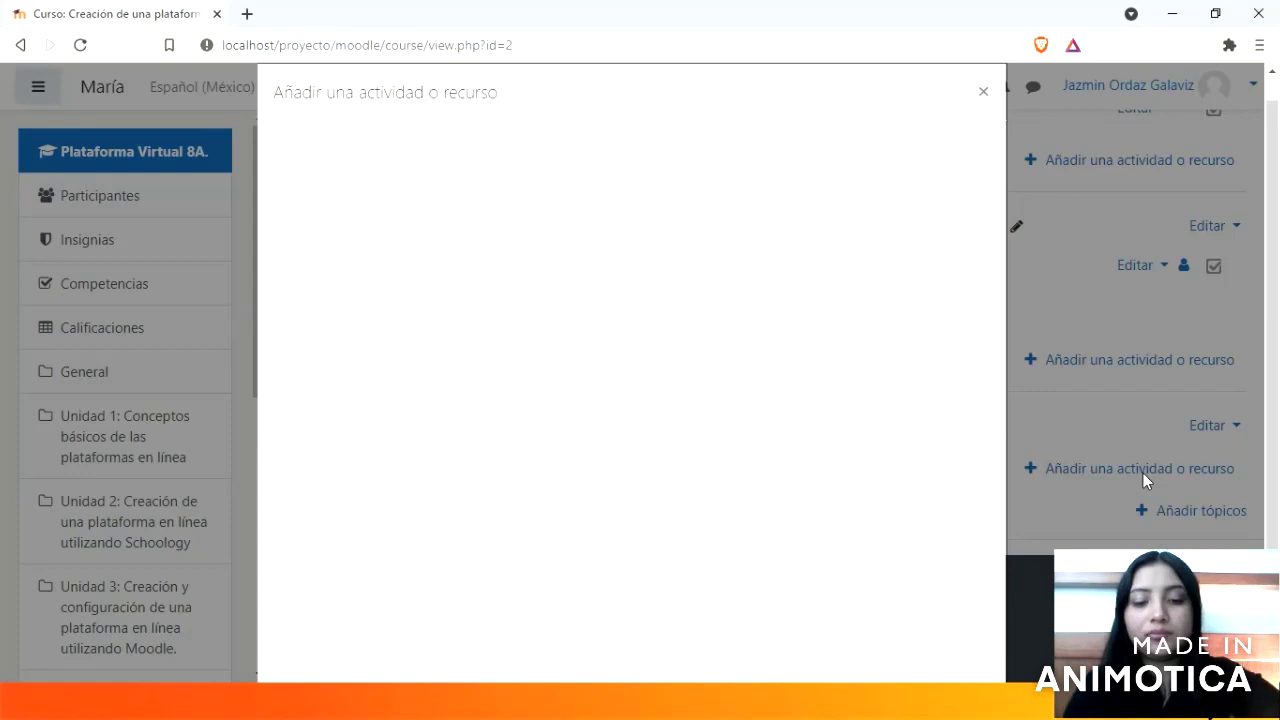
{"action": "left_click", "coordinate": [422, 209]}
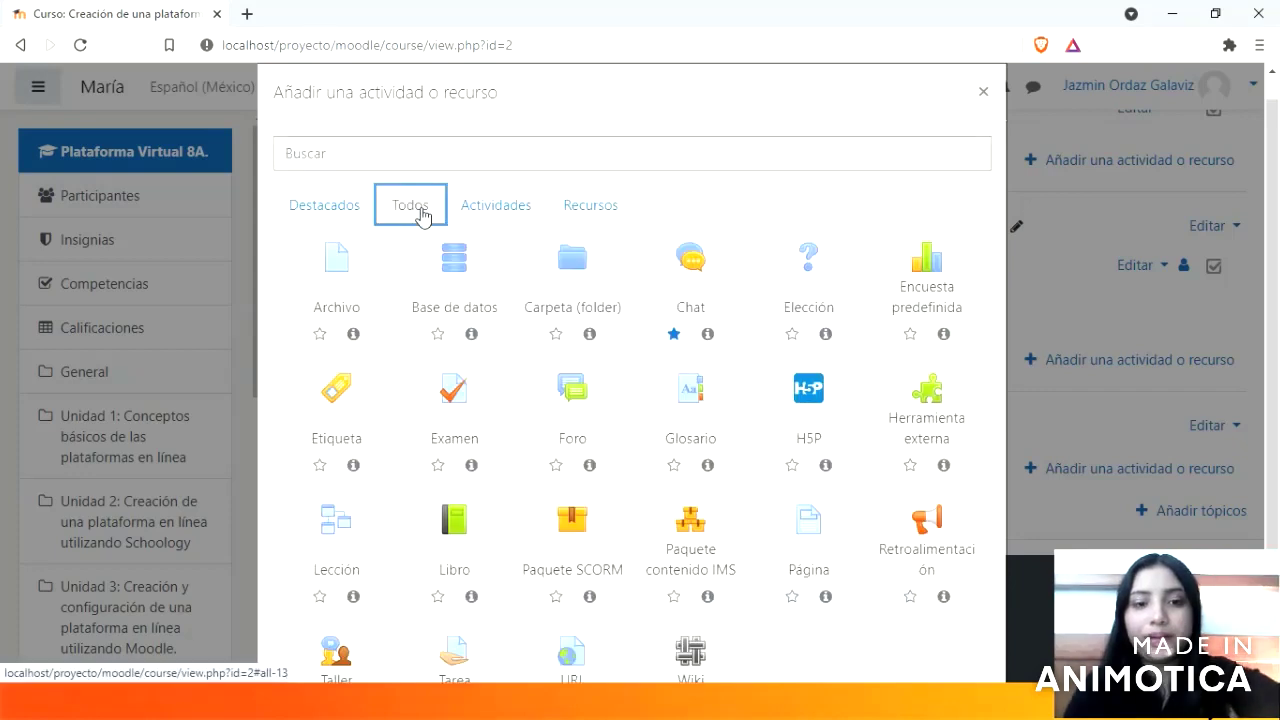
{"action": "scroll", "coordinate": [640, 327], "scroll_direction": "down", "scroll_amount": 2}
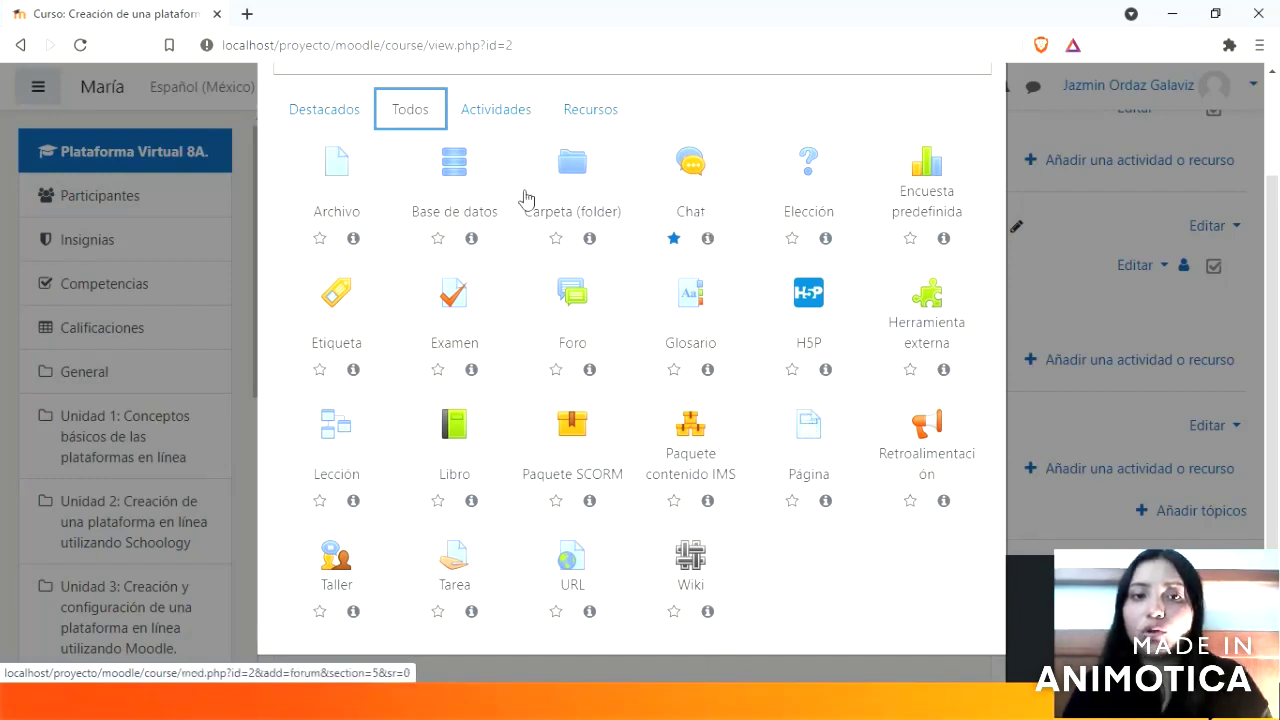
{"action": "left_click", "coordinate": [494, 124]}
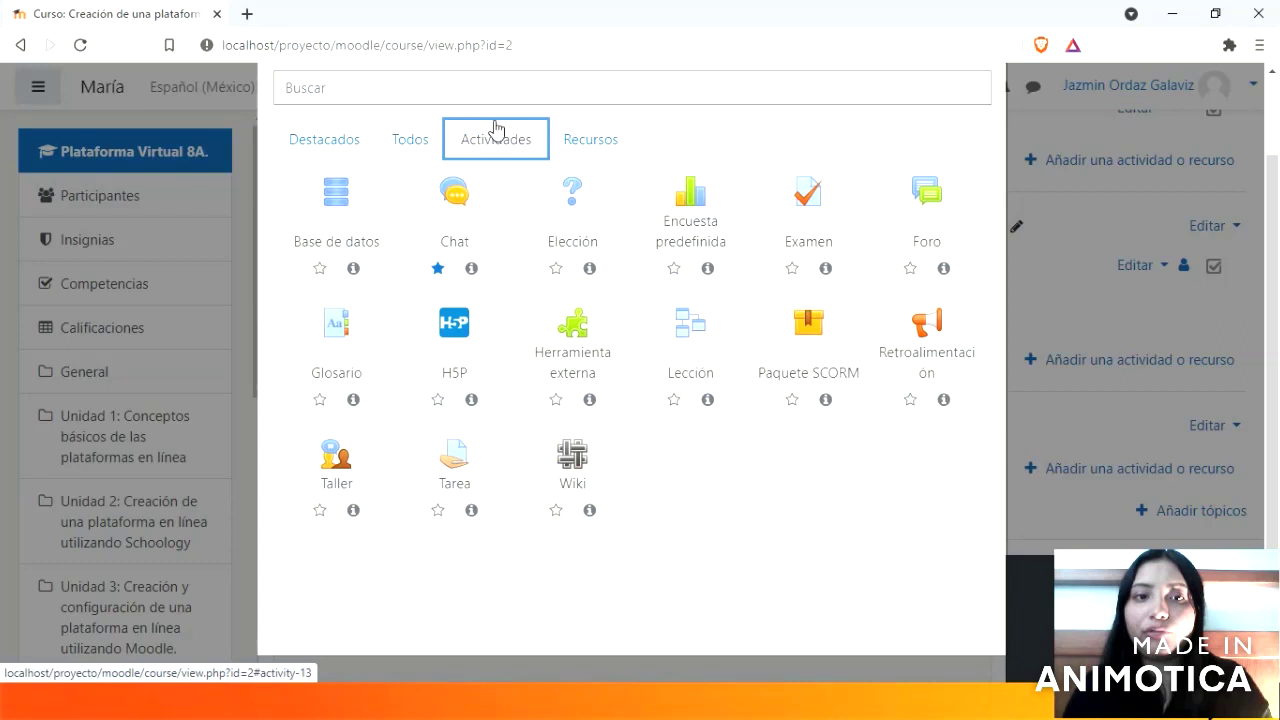
{"action": "left_click", "coordinate": [610, 146]}
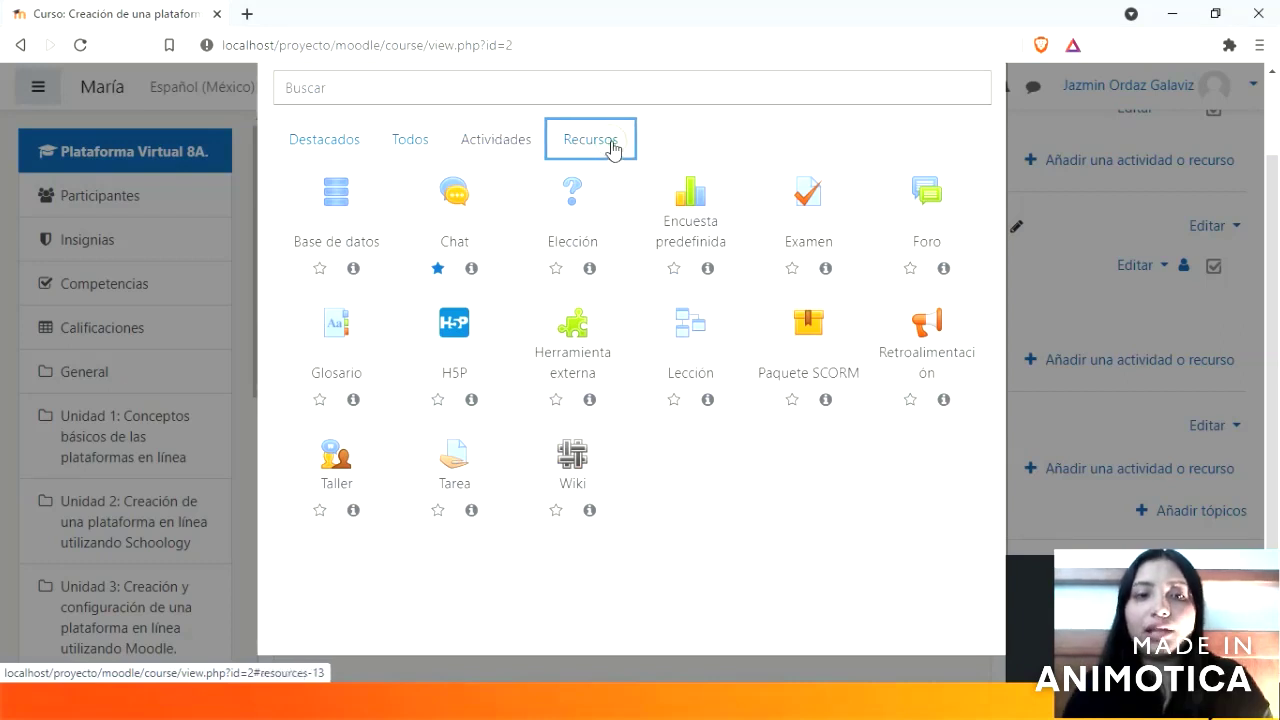
Step: Start adding a Chat activity to Unidad 5, choosing it from the full list of activities and resources
{"action": "left_click", "coordinate": [390, 148]}
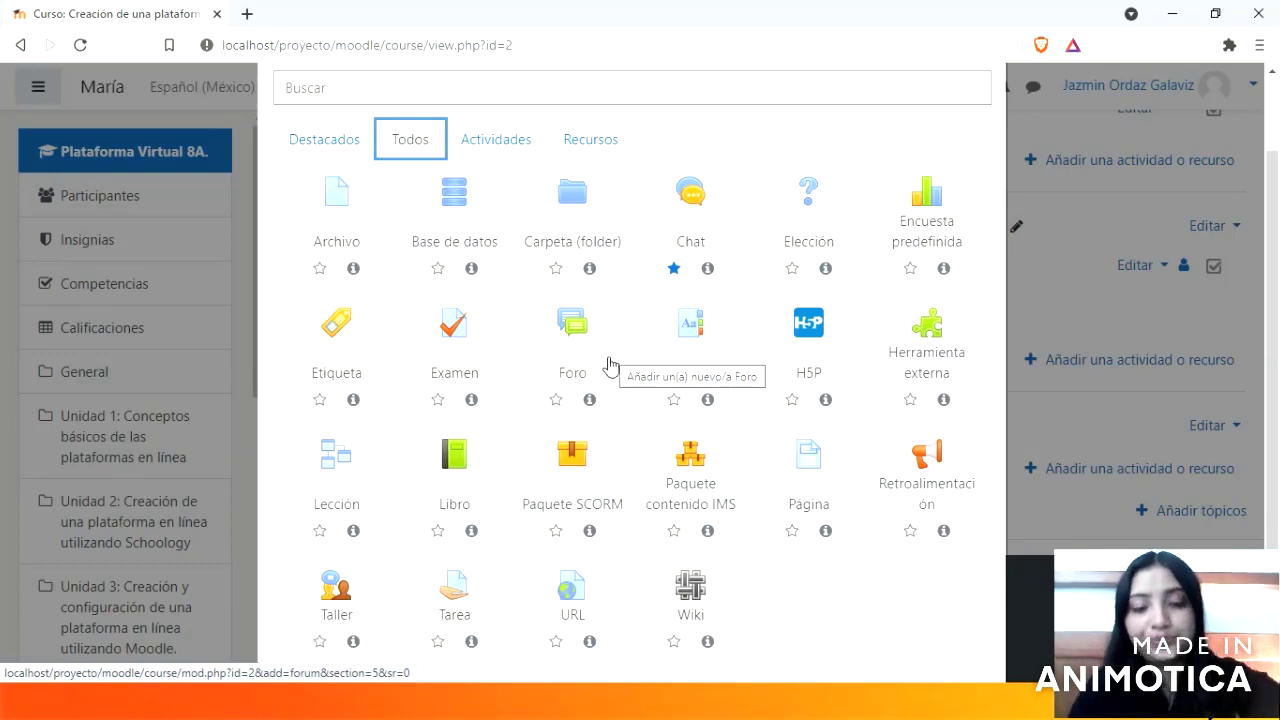
{"action": "key", "text": "Escape"}
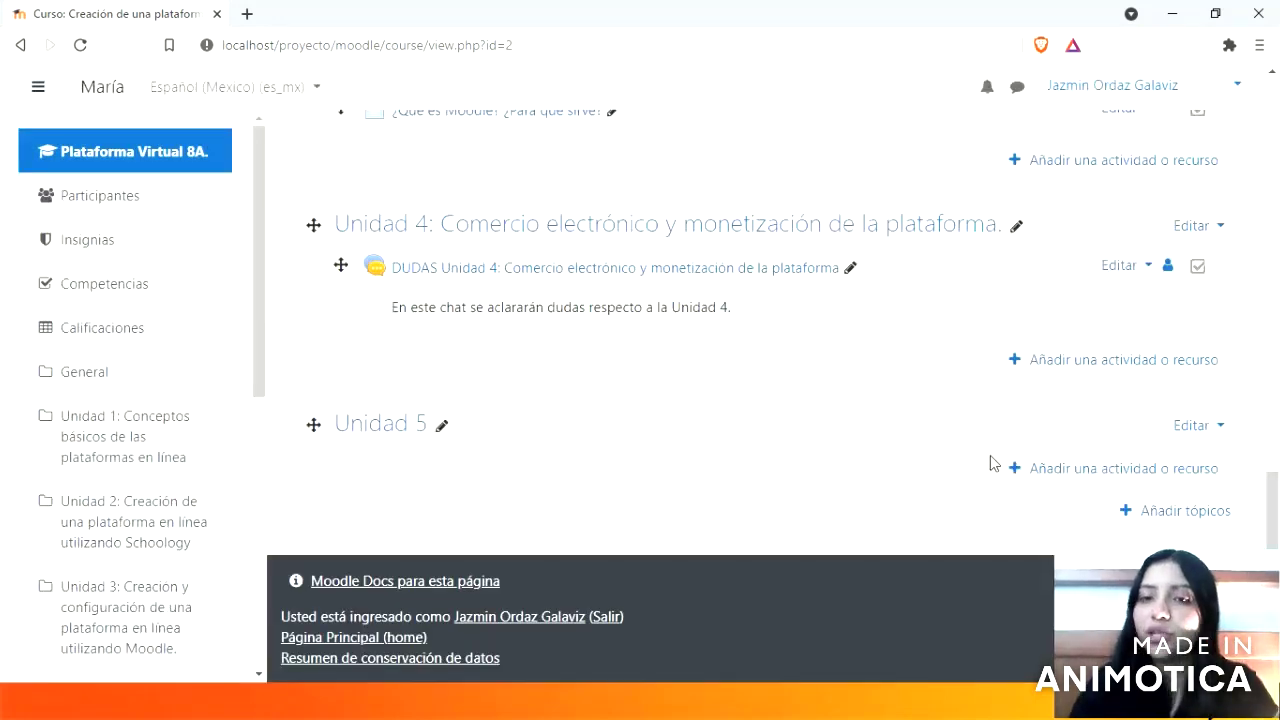
{"action": "left_click", "coordinate": [1181, 487]}
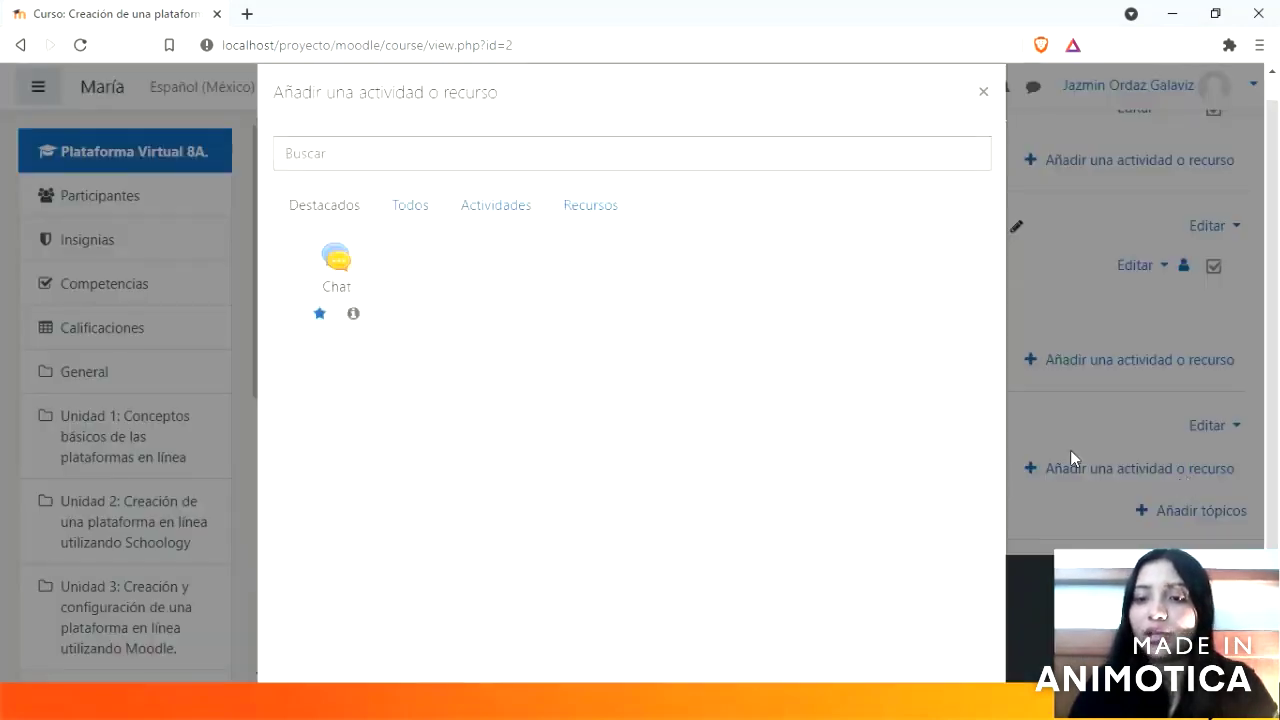
{"action": "left_click", "coordinate": [398, 229]}
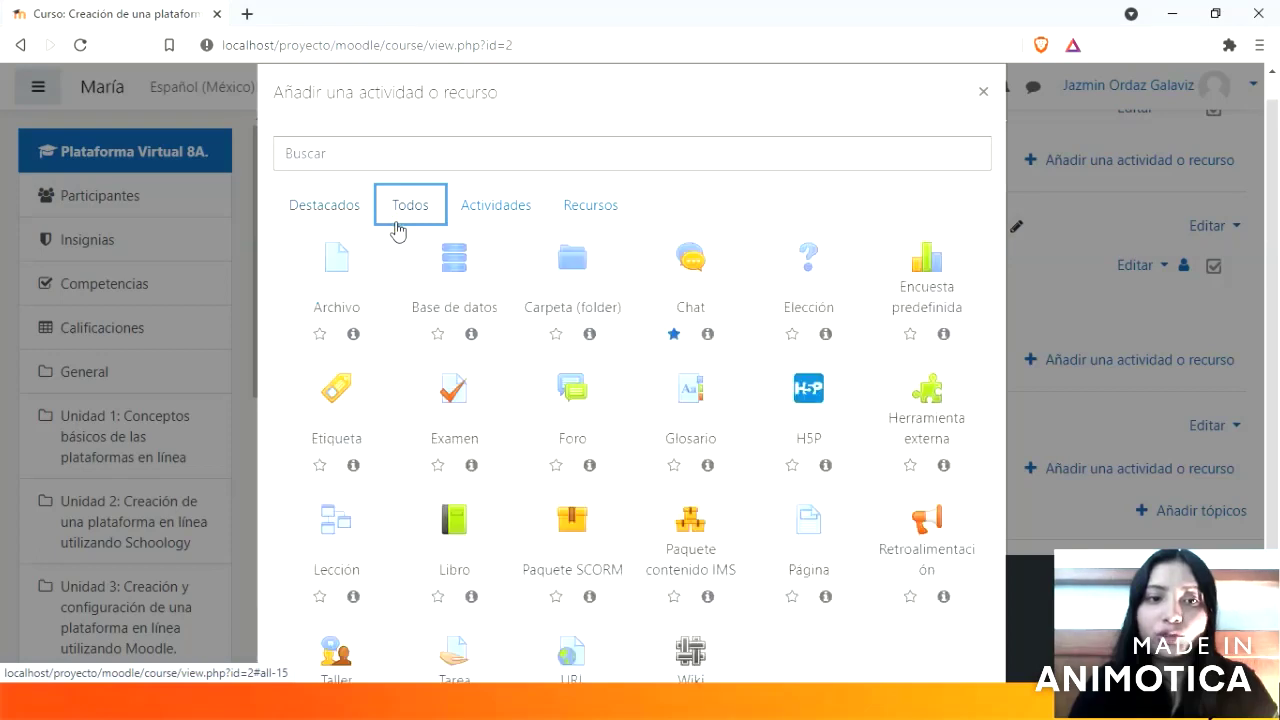
{"action": "left_click", "coordinate": [697, 290]}
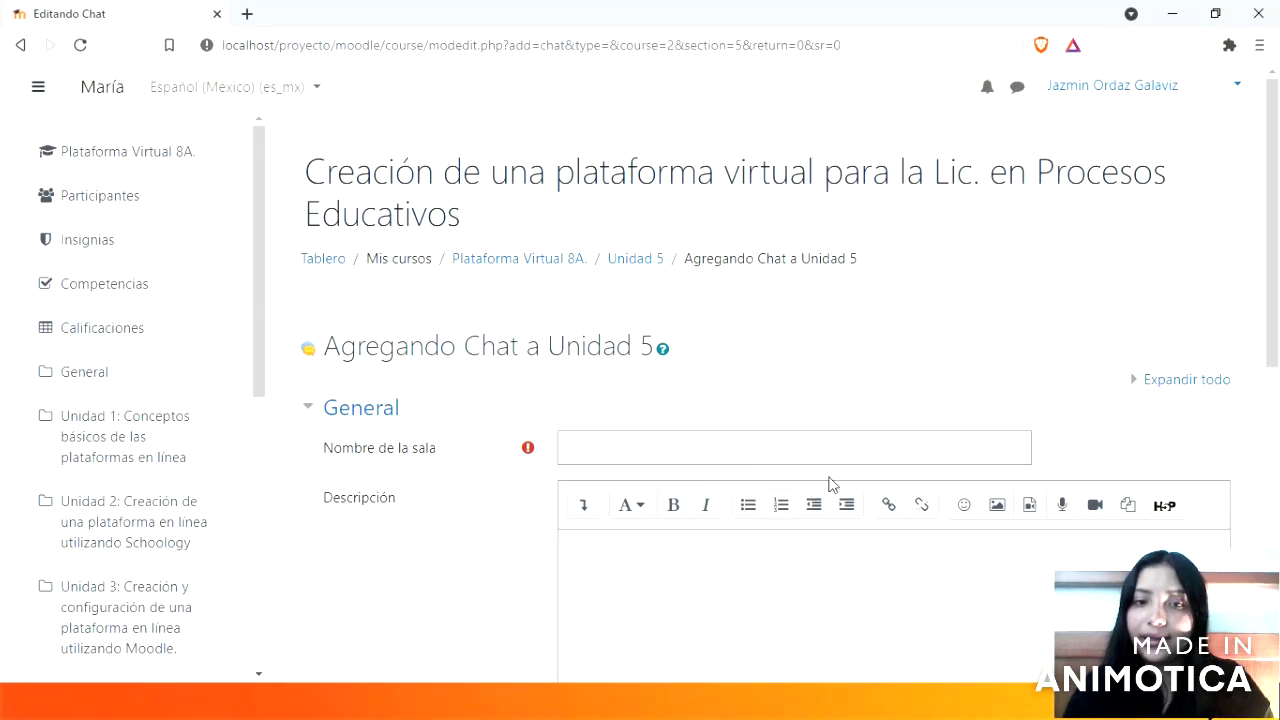
Step: Name the chat room "Dudas unidad 5", describe it as "En este chat se aclararan dudas respecto a la Unidad 5", and show the description on the course page
{"action": "scroll", "coordinate": [826, 490], "scroll_direction": "down", "scroll_amount": 2}
{"action": "left_click", "coordinate": [571, 260]}
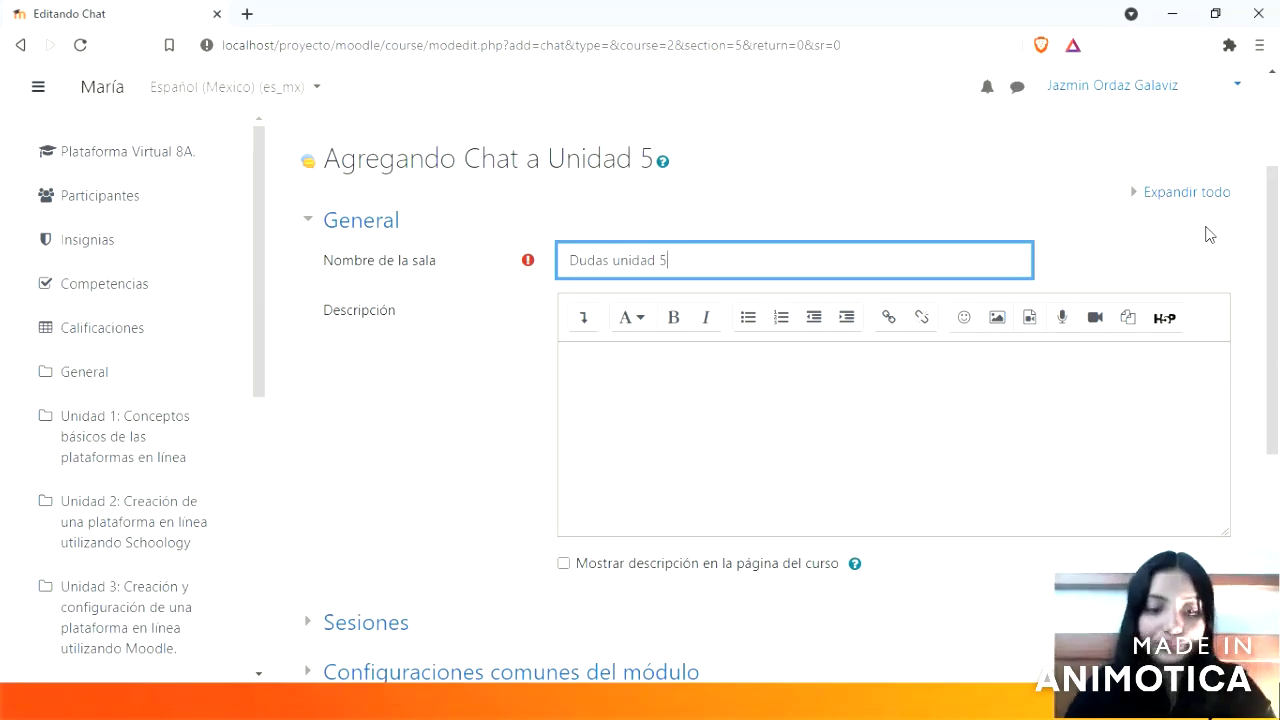
{"action": "key", "text": "Tab"}
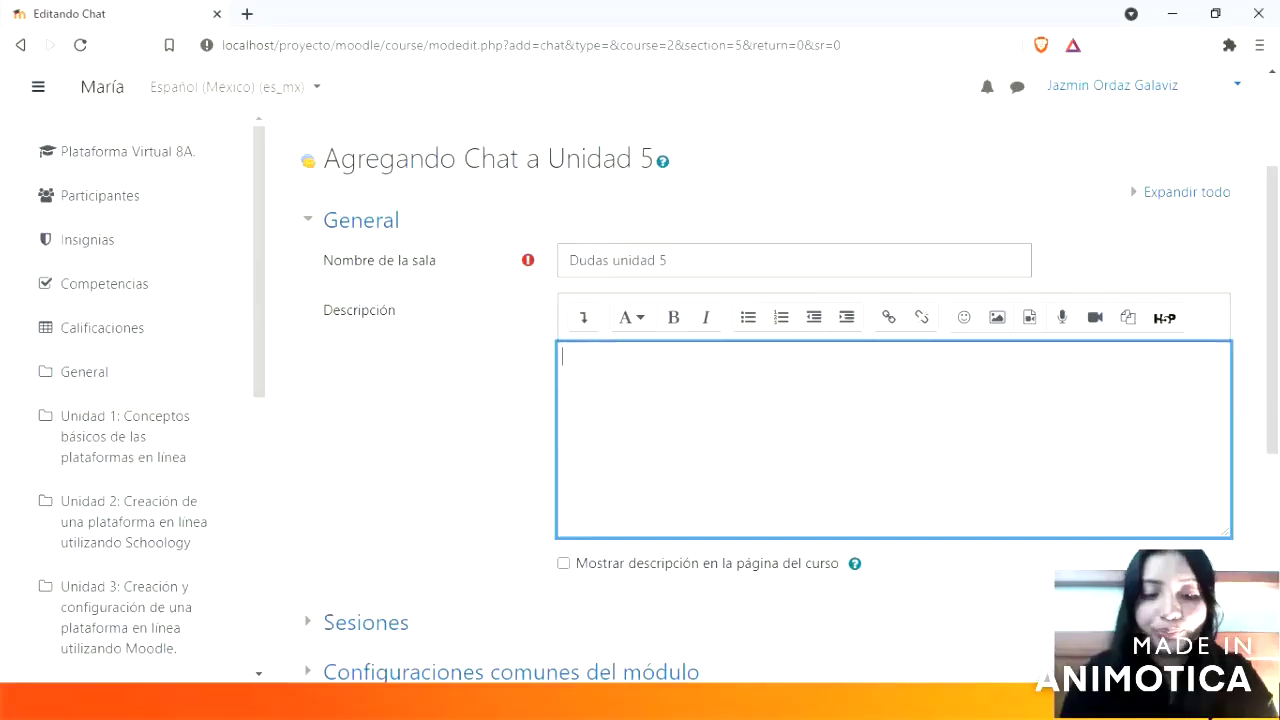
{"action": "type", "text": "En este chat se aclararan dudas respecto a la Unidad 5"}
{"action": "scroll", "coordinate": [687, 466], "scroll_direction": "down", "scroll_amount": 2}
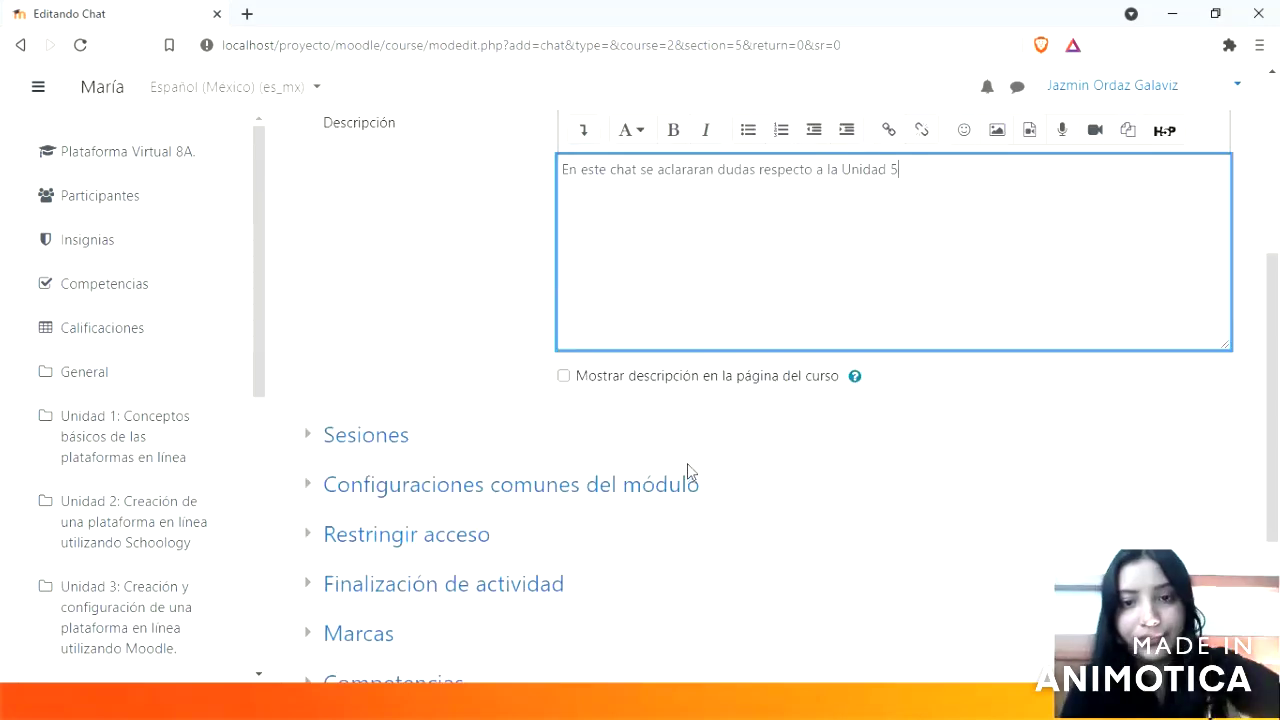
{"action": "left_click", "coordinate": [564, 377]}
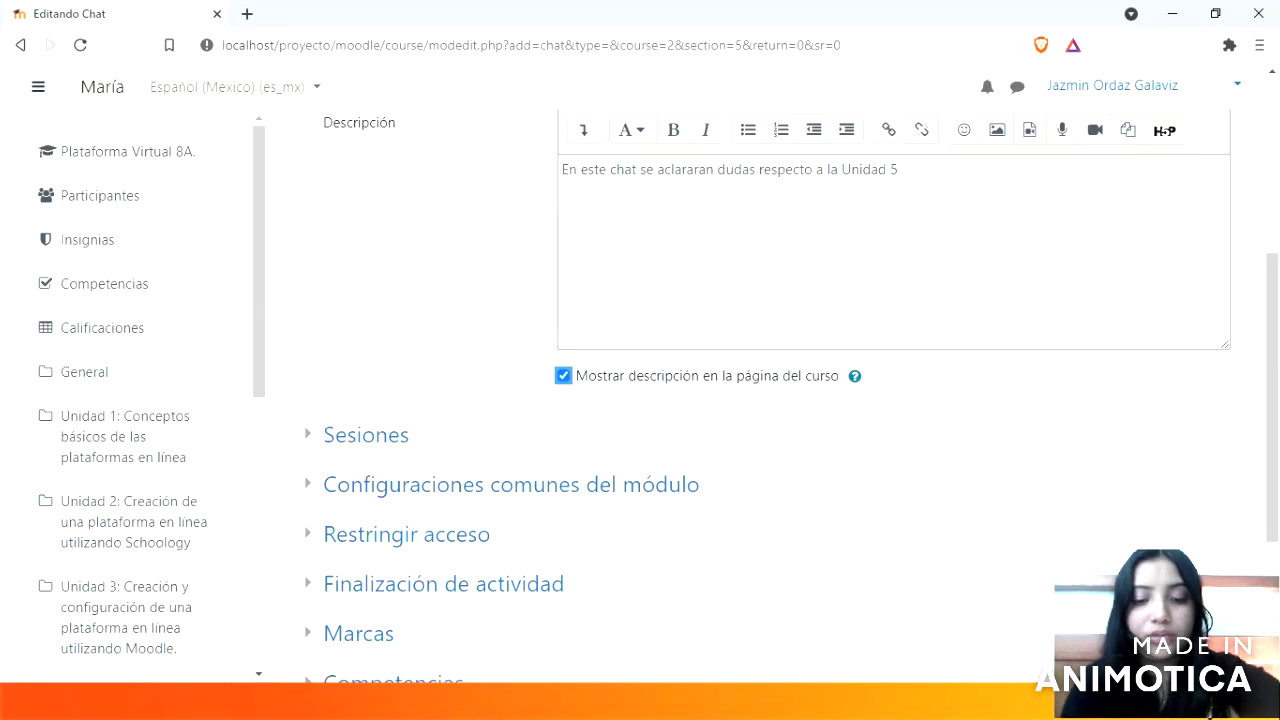
Step: Review the chat's session, module, access, completion and tag settings, and save it, returning to the course
{"action": "left_click", "coordinate": [434, 484]}
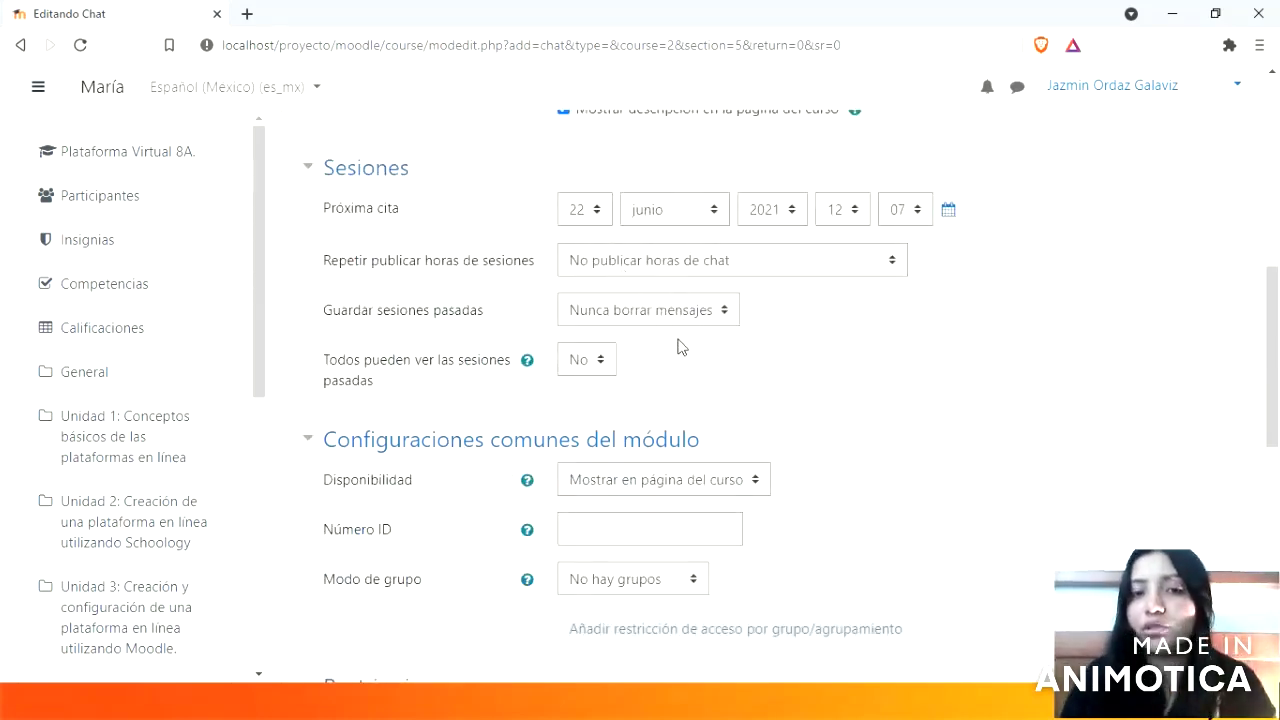
{"action": "scroll", "coordinate": [683, 378], "scroll_direction": "down", "scroll_amount": 1}
{"action": "scroll", "coordinate": [683, 378], "scroll_direction": "down", "scroll_amount": 6}
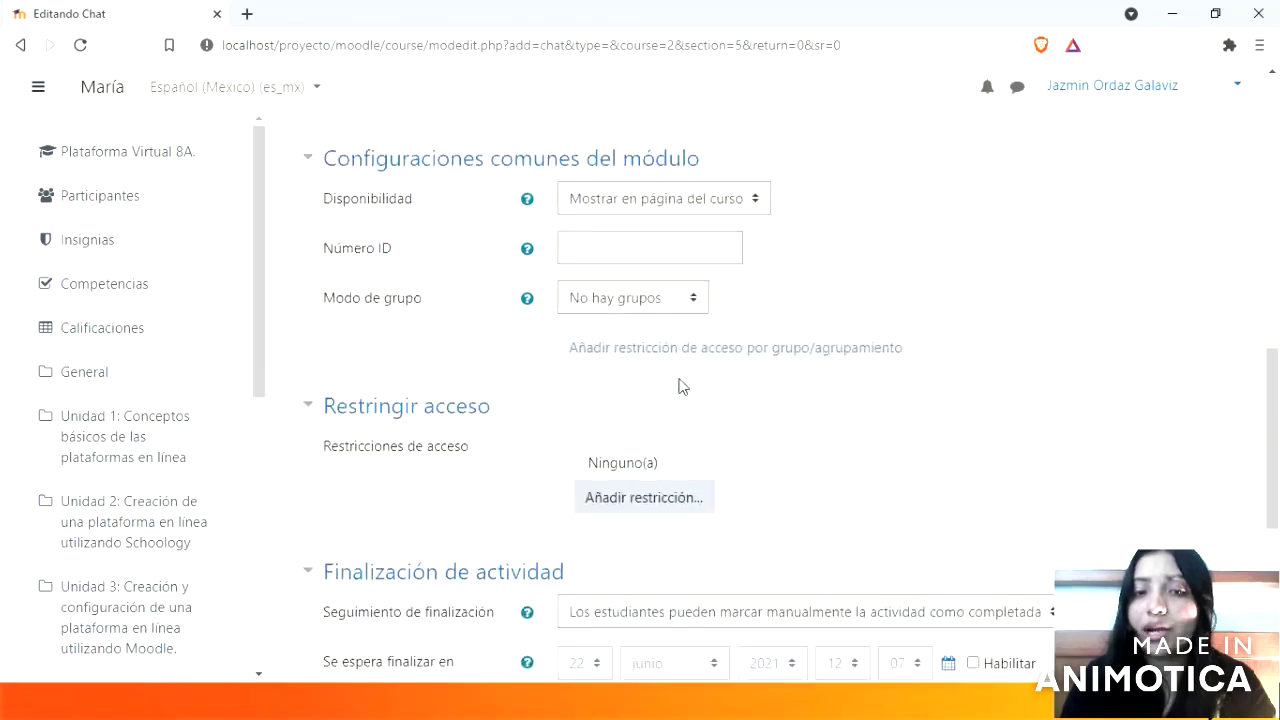
{"action": "scroll", "coordinate": [678, 388], "scroll_direction": "down", "scroll_amount": 3}
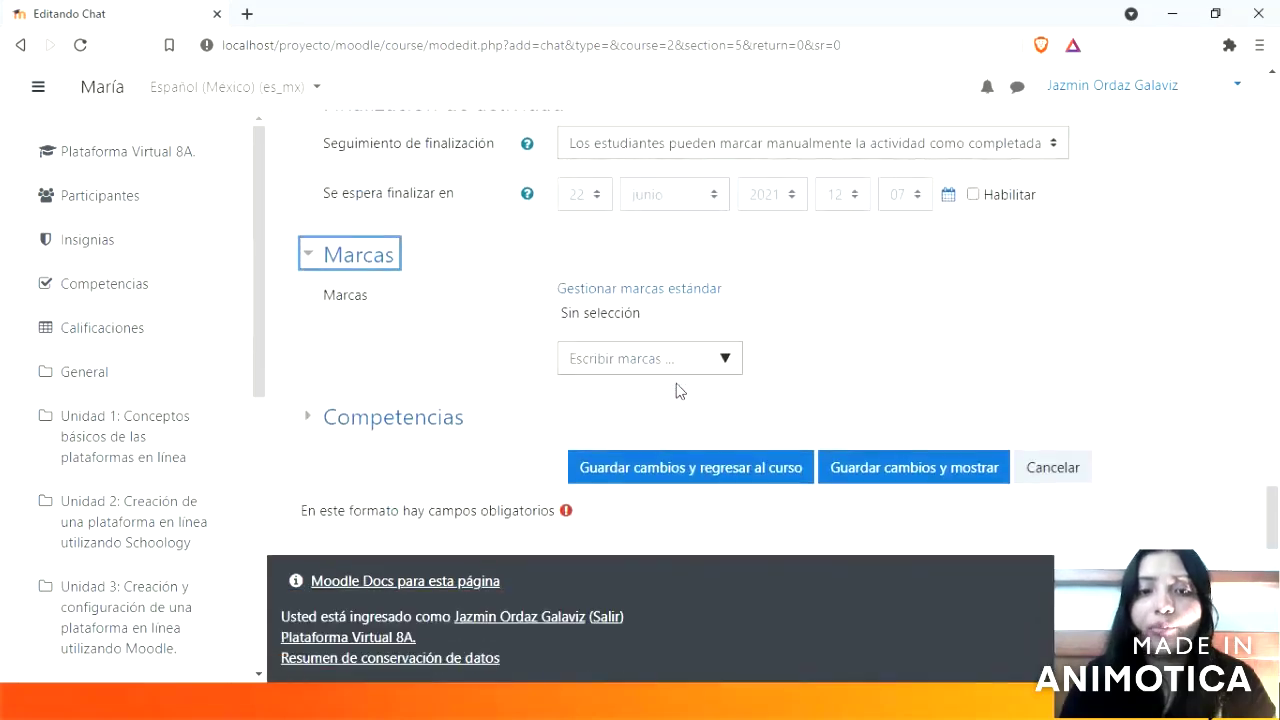
{"action": "left_click", "coordinate": [733, 478]}
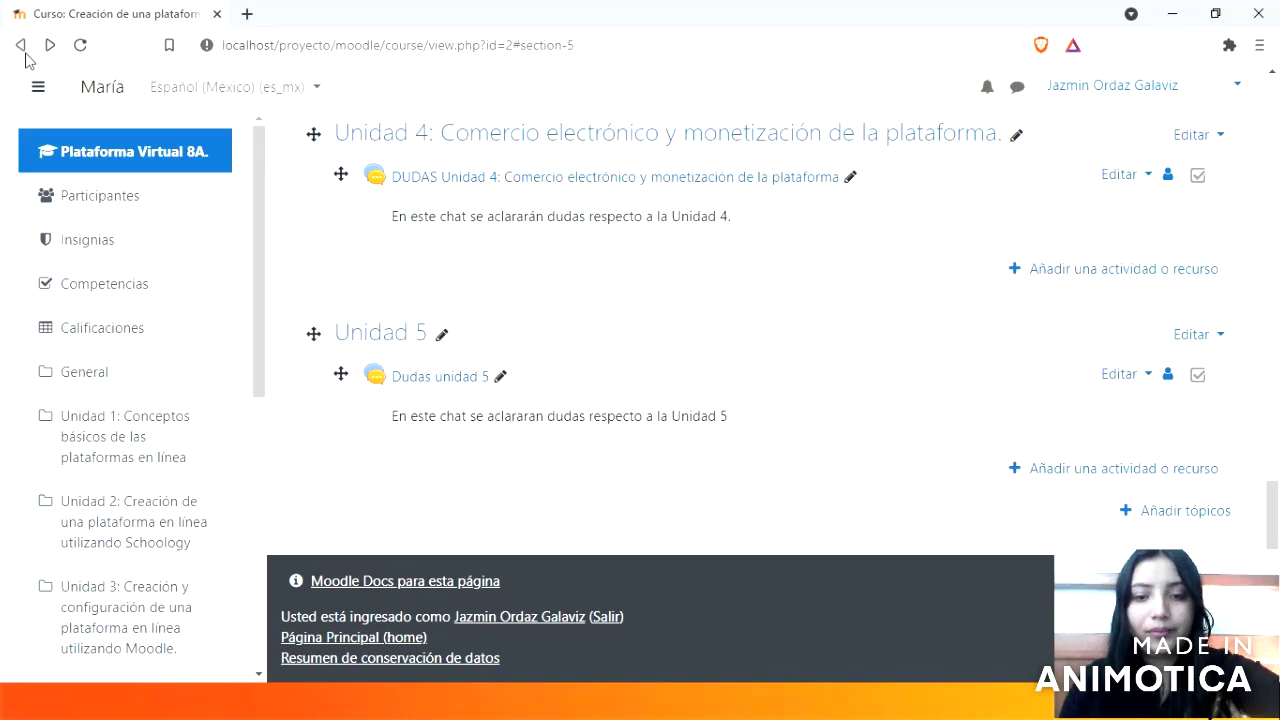
Step: Enter the Dudas unidad 5 chat room, send the message "hola", and close the chat window
{"action": "left_click", "coordinate": [446, 378]}
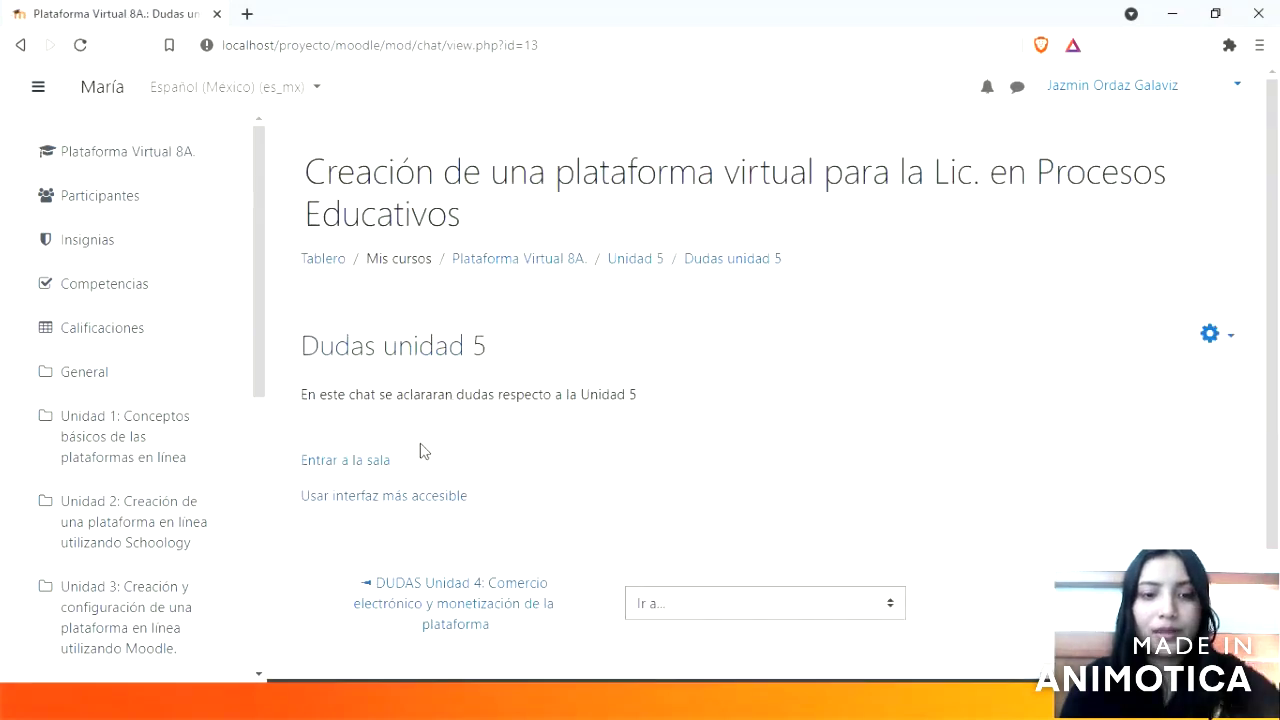
{"action": "left_click", "coordinate": [347, 466]}
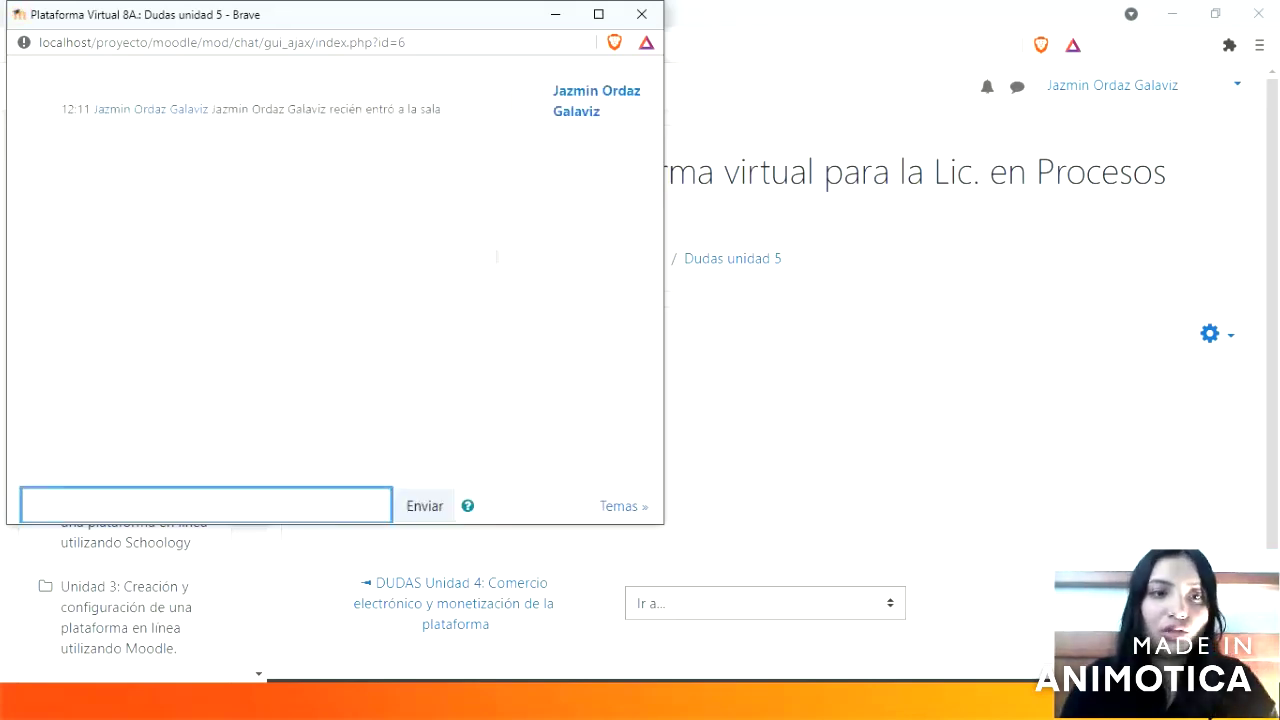
{"action": "type", "text": "hola"}
{"action": "key", "text": "Return"}
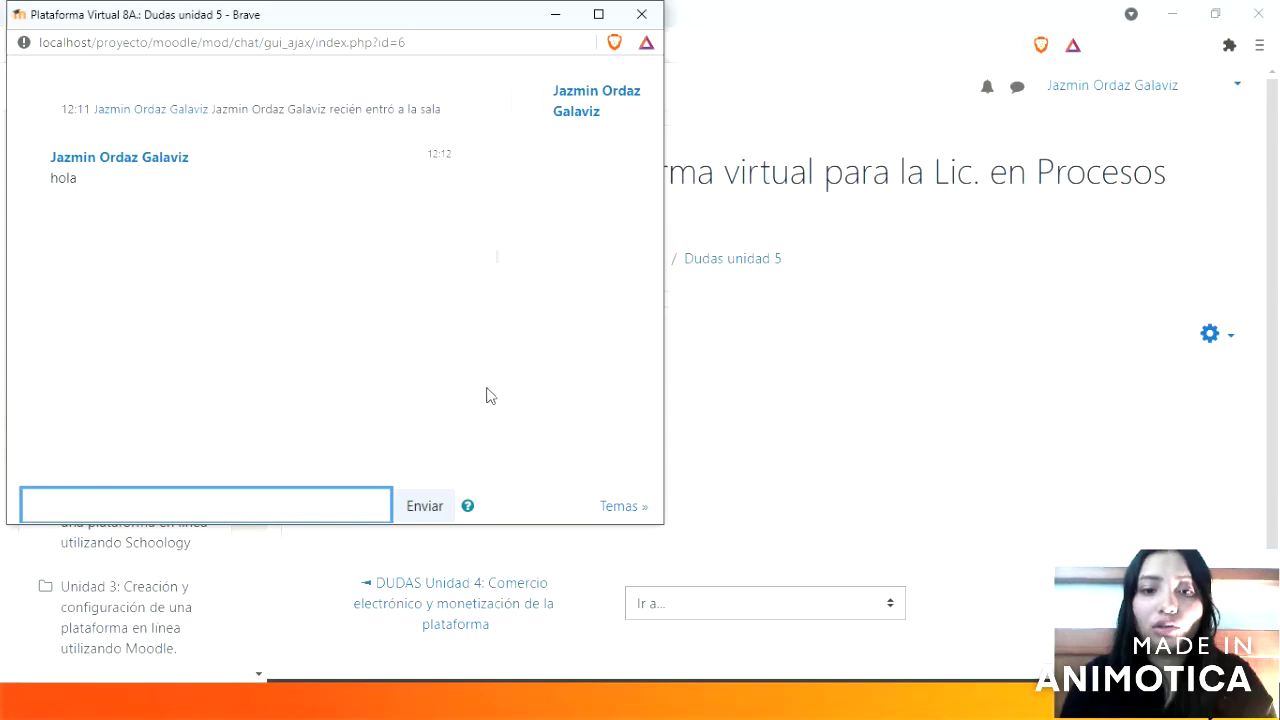
{"action": "left_click", "coordinate": [642, 15]}
Step: Return to the Plataforma Virtual 8A. course, open a new Página form for Unidad 5, and examine its description, content and settings sections
{"action": "left_click", "coordinate": [150, 153]}
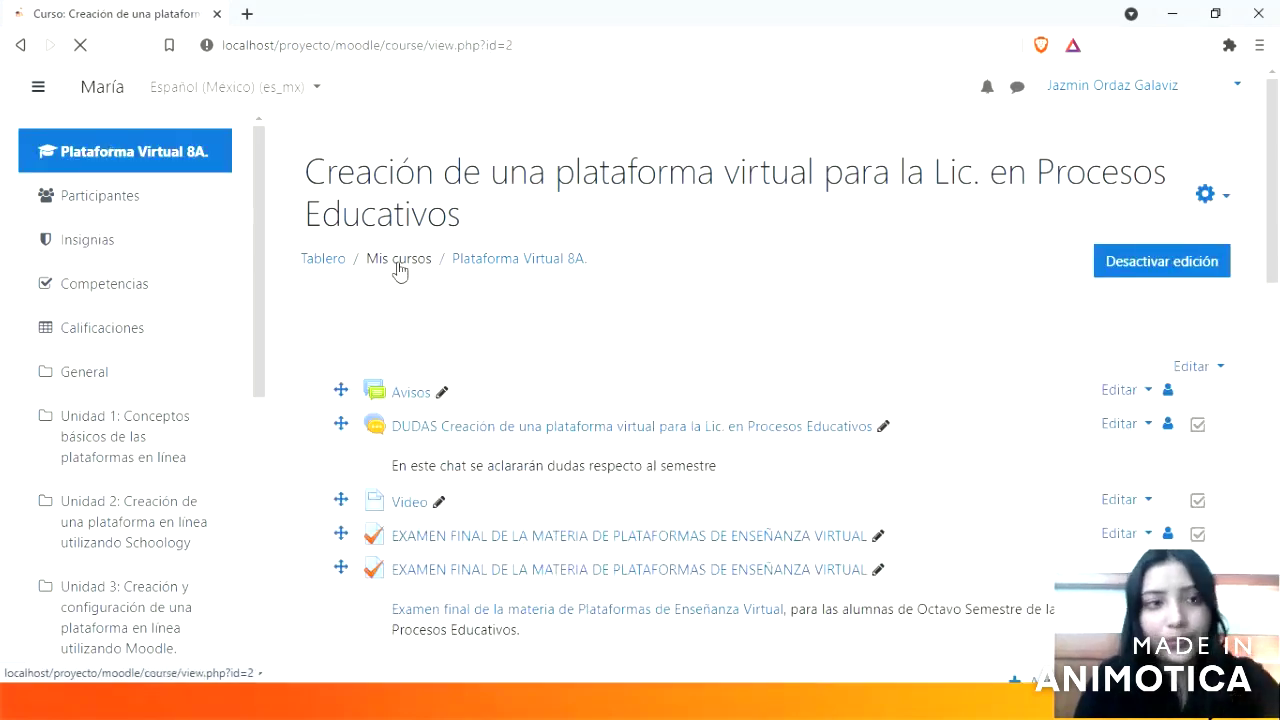
{"action": "scroll", "coordinate": [531, 386], "scroll_direction": "down", "scroll_amount": 10}
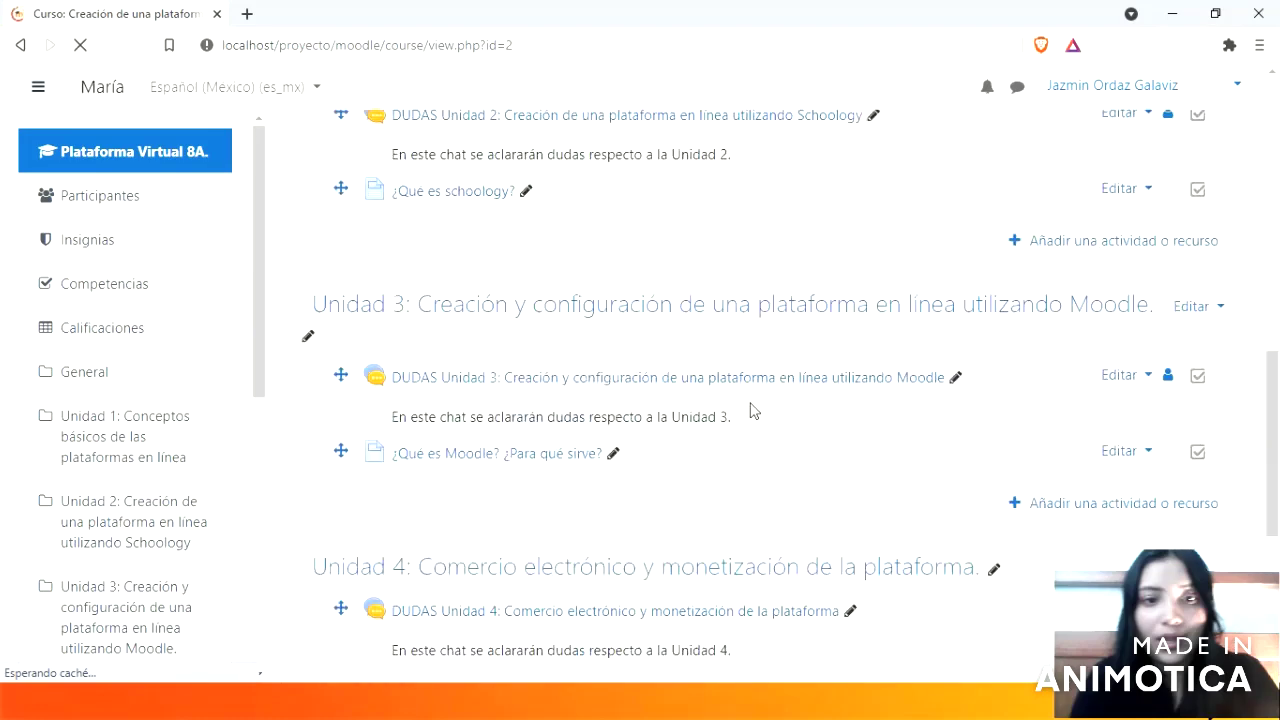
{"action": "scroll", "coordinate": [755, 405], "scroll_direction": "down", "scroll_amount": 5}
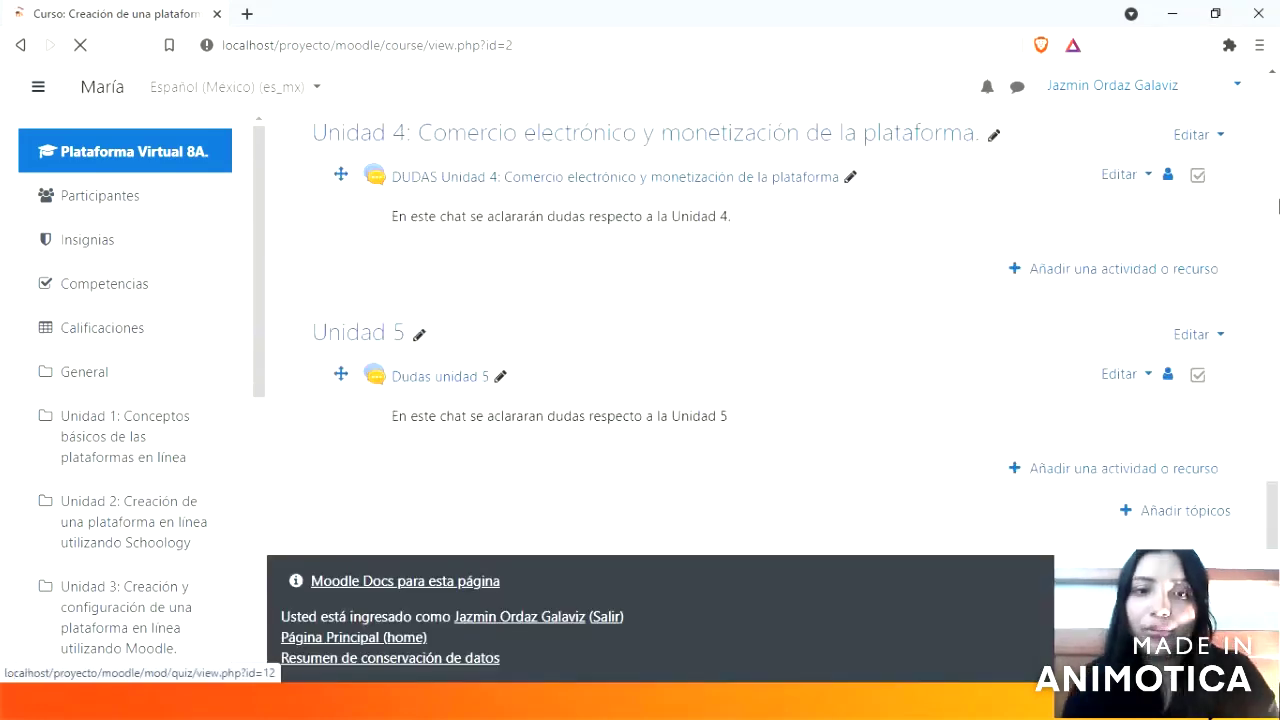
{"action": "left_click", "coordinate": [1126, 480]}
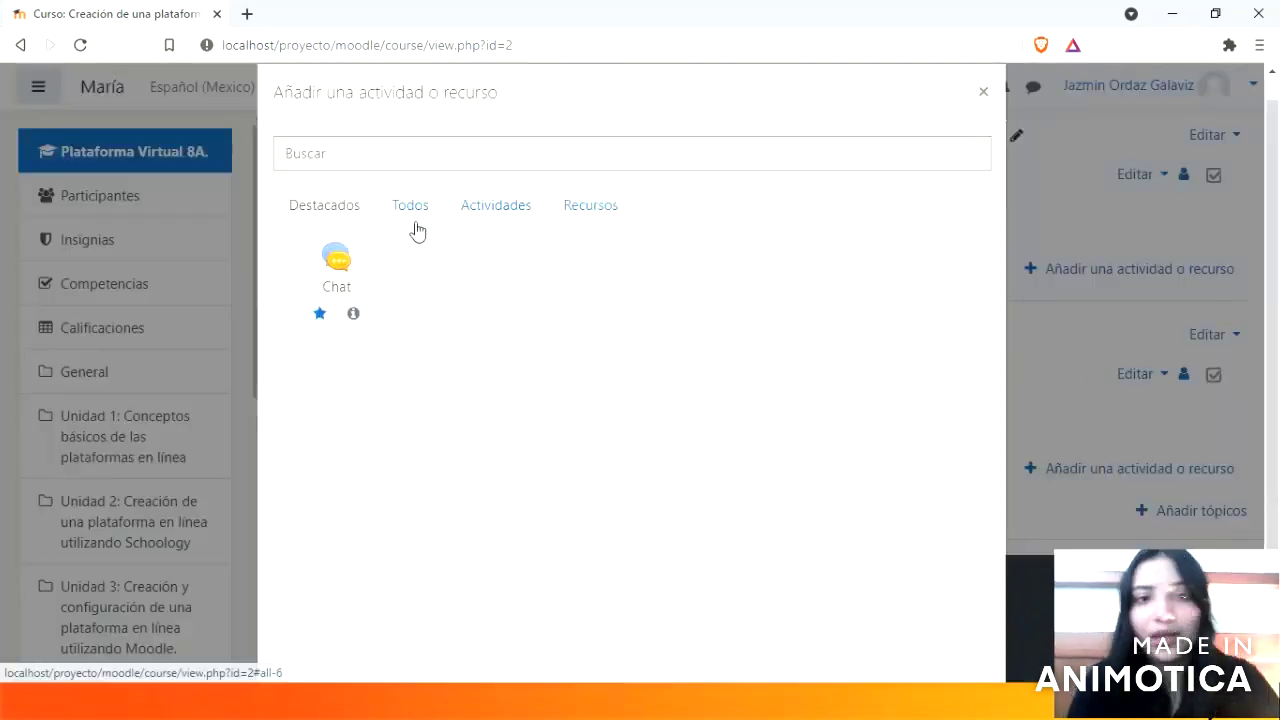
{"action": "left_click", "coordinate": [408, 205]}
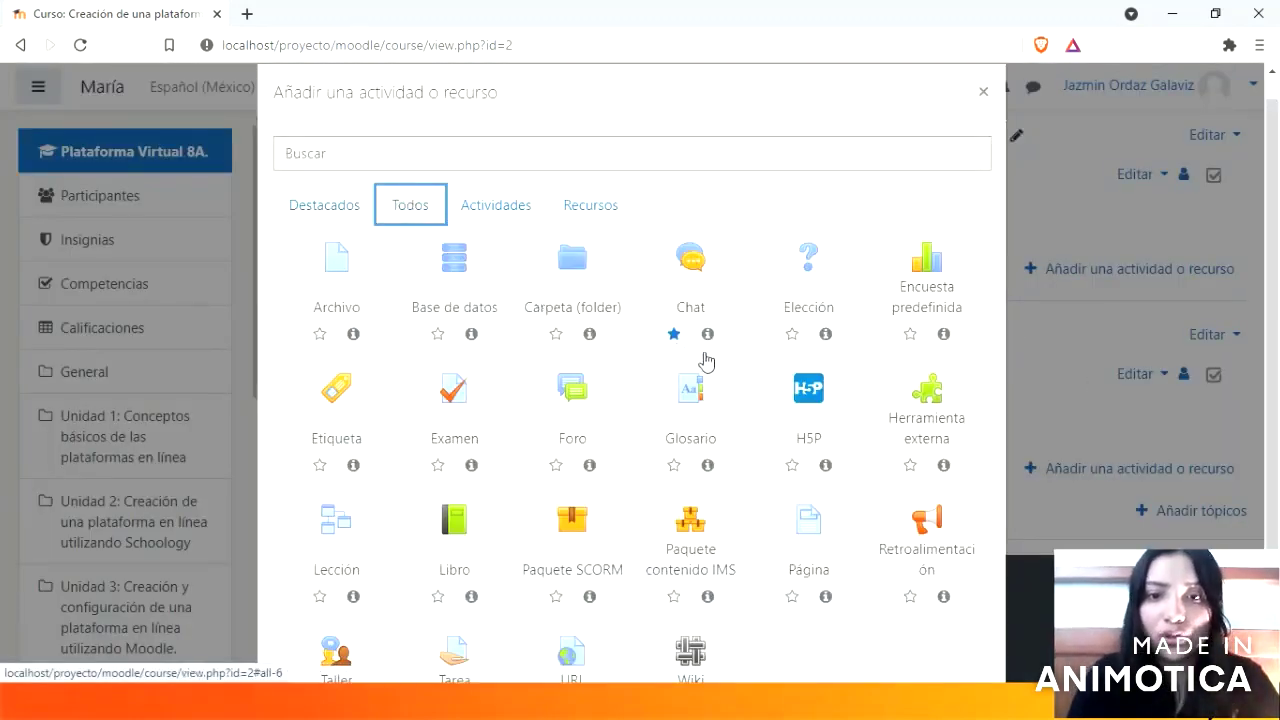
{"action": "left_click", "coordinate": [835, 565]}
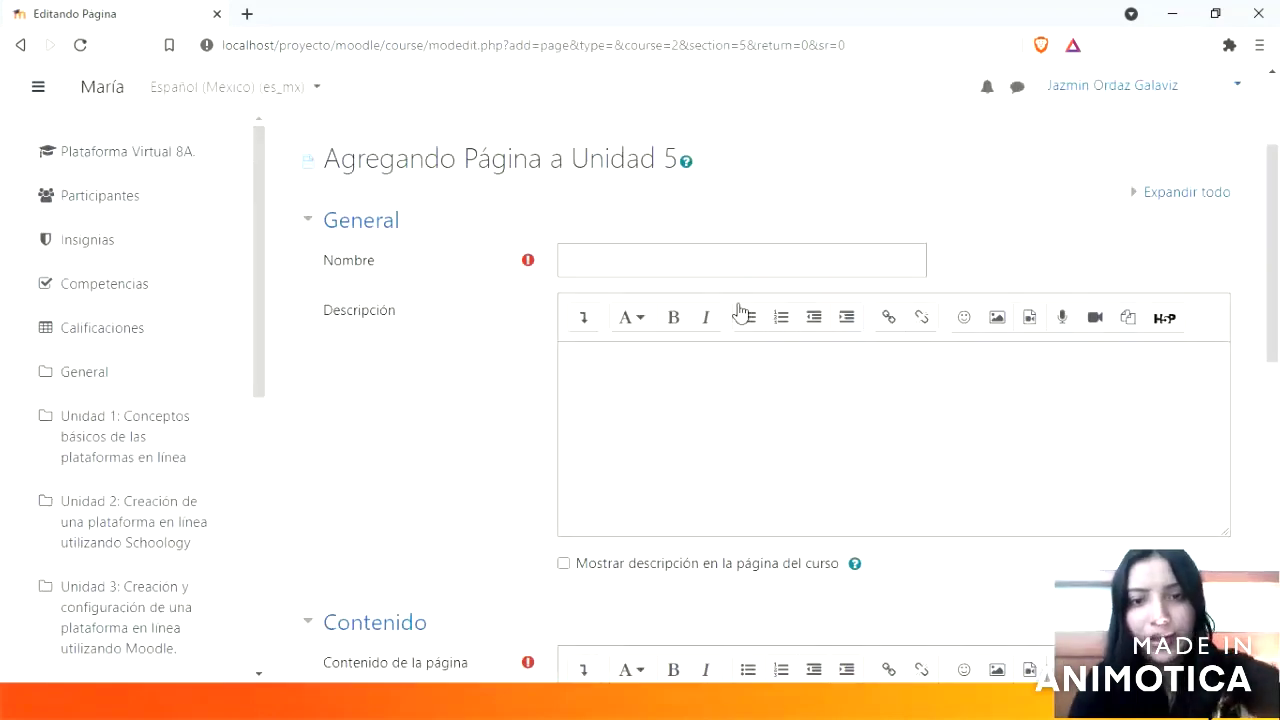
{"action": "scroll", "coordinate": [606, 310], "scroll_direction": "down", "scroll_amount": 6}
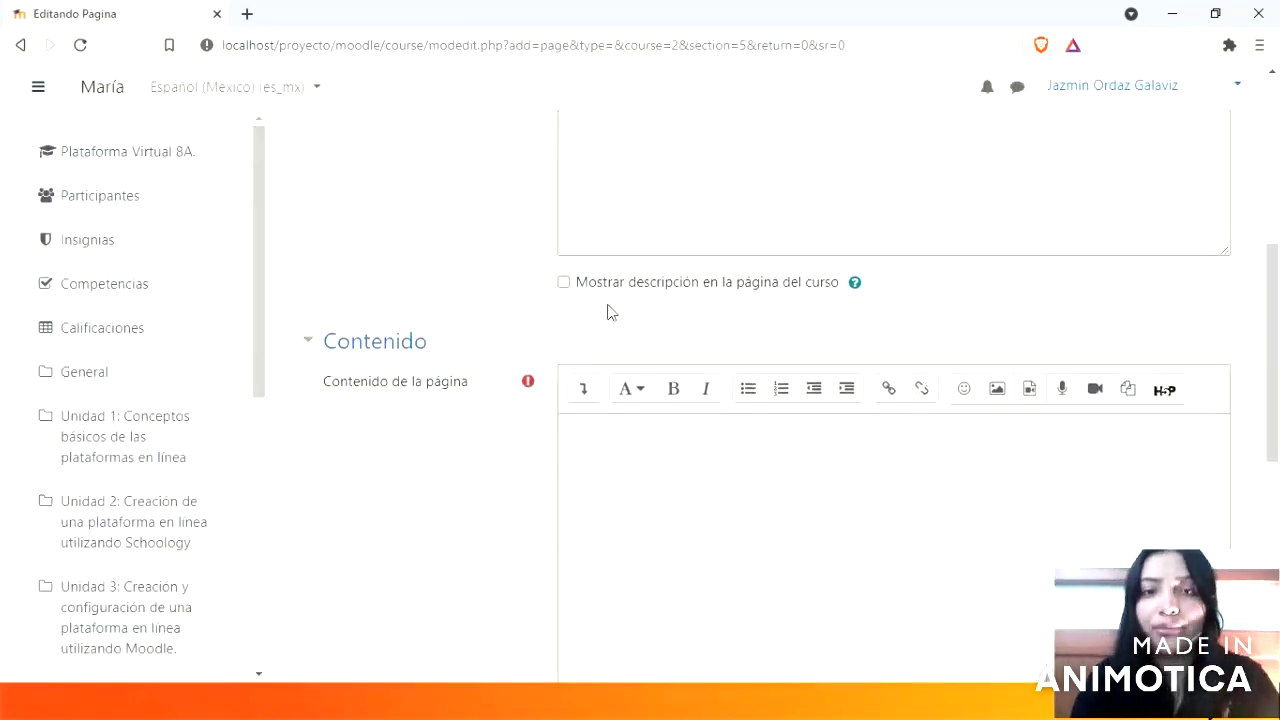
{"action": "scroll", "coordinate": [606, 334], "scroll_direction": "down", "scroll_amount": 2}
{"action": "scroll", "coordinate": [657, 345], "scroll_direction": "up", "scroll_amount": 4}
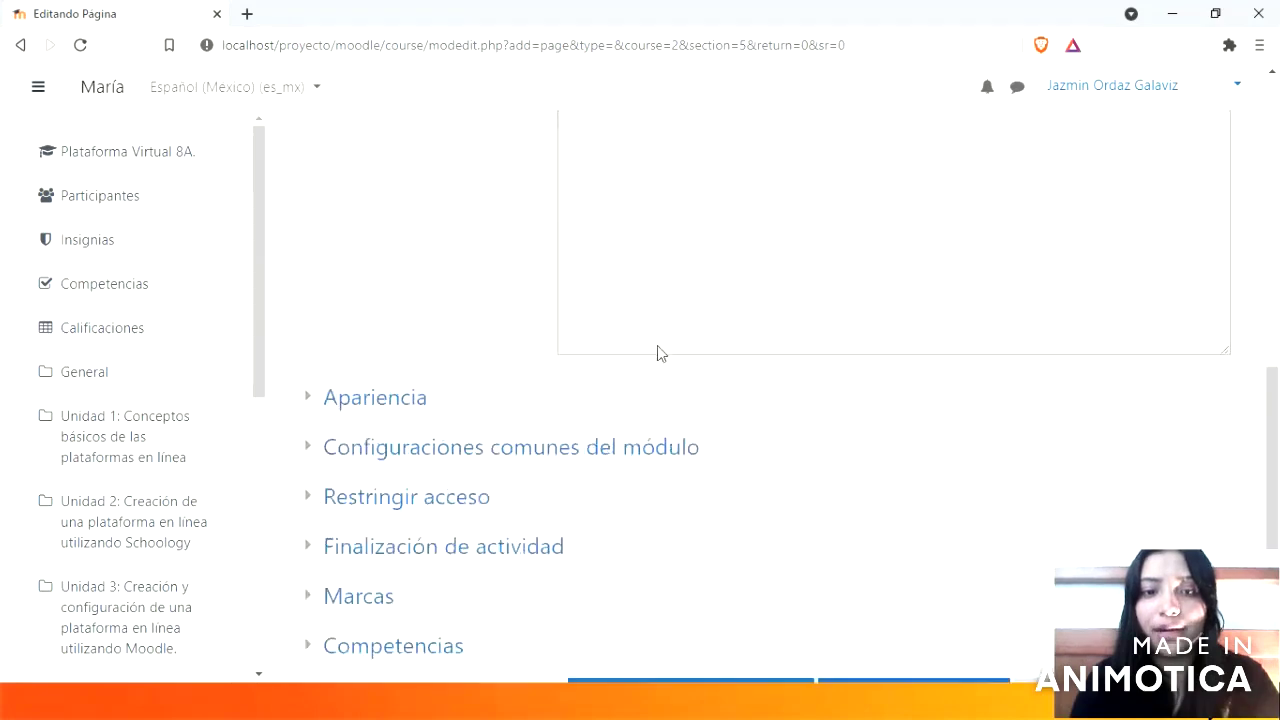
{"action": "scroll", "coordinate": [893, 416], "scroll_direction": "up", "scroll_amount": 6}
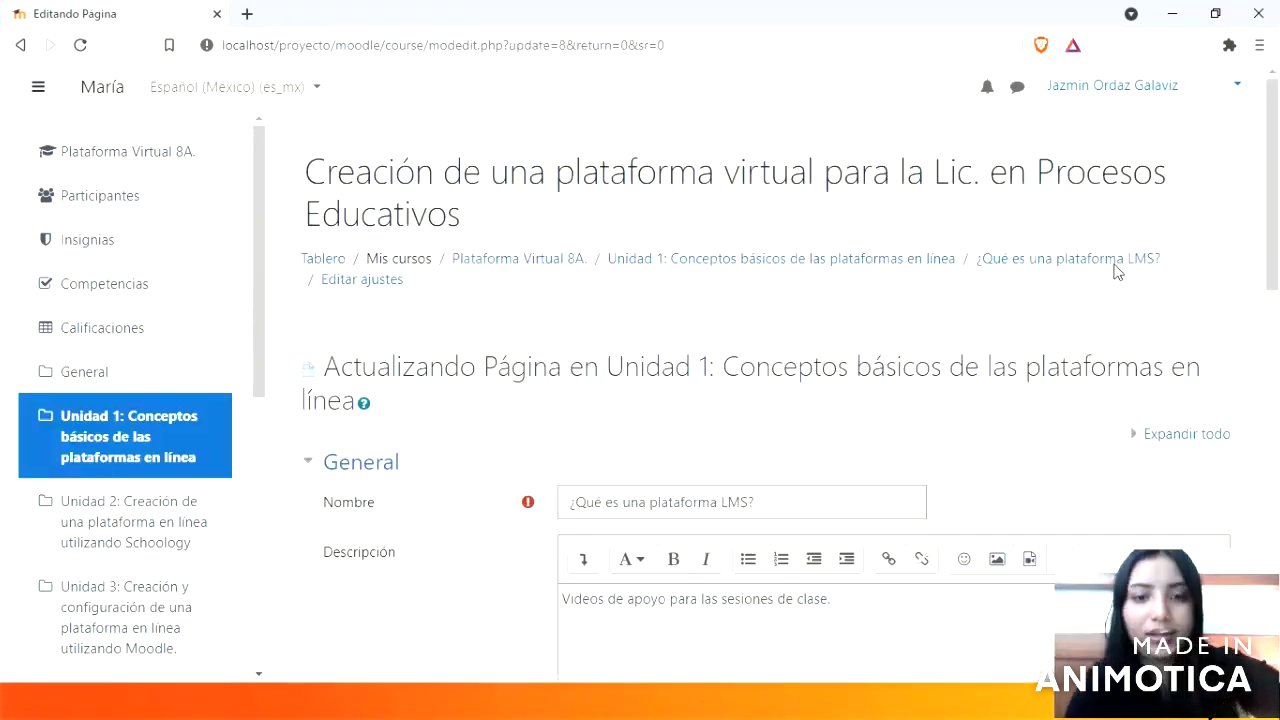
Step: Review the Unidad 1 page "¿Qué es una plataforma LMS?" and enable showing its description on the course page
{"action": "scroll", "coordinate": [882, 480], "scroll_direction": "down", "scroll_amount": 1}
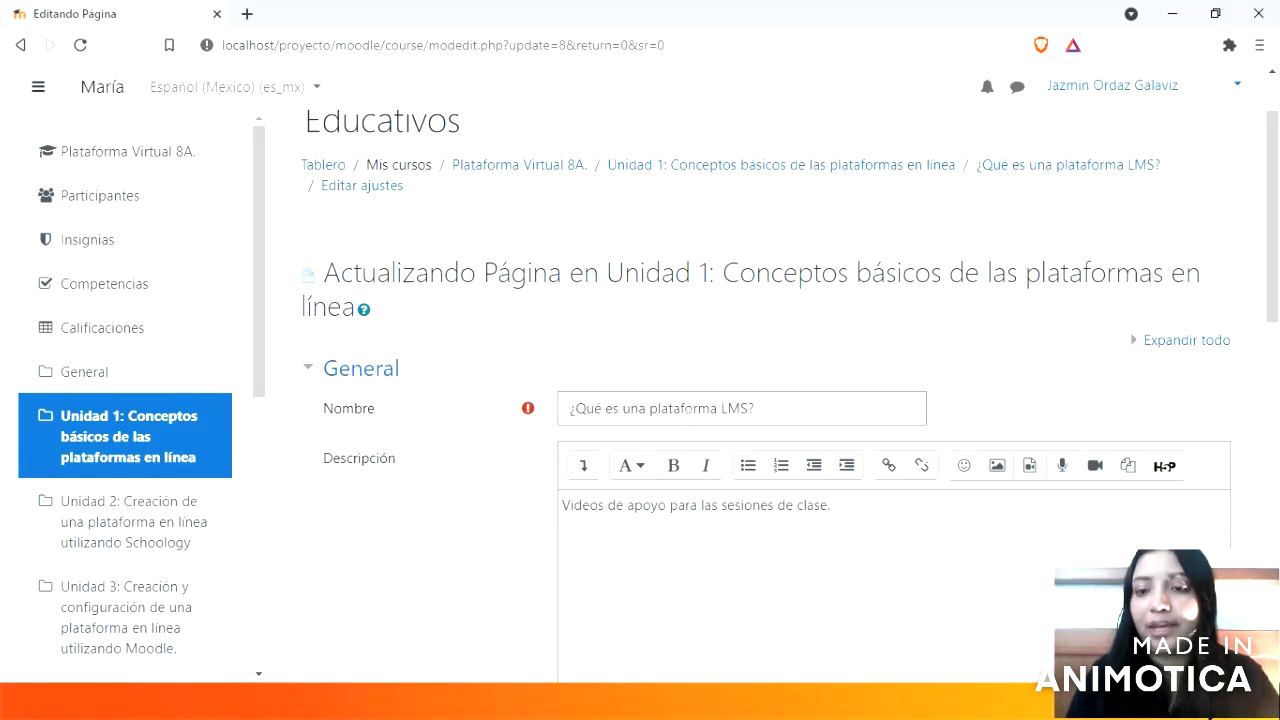
{"action": "scroll", "coordinate": [760, 400], "scroll_direction": "down", "scroll_amount": 1}
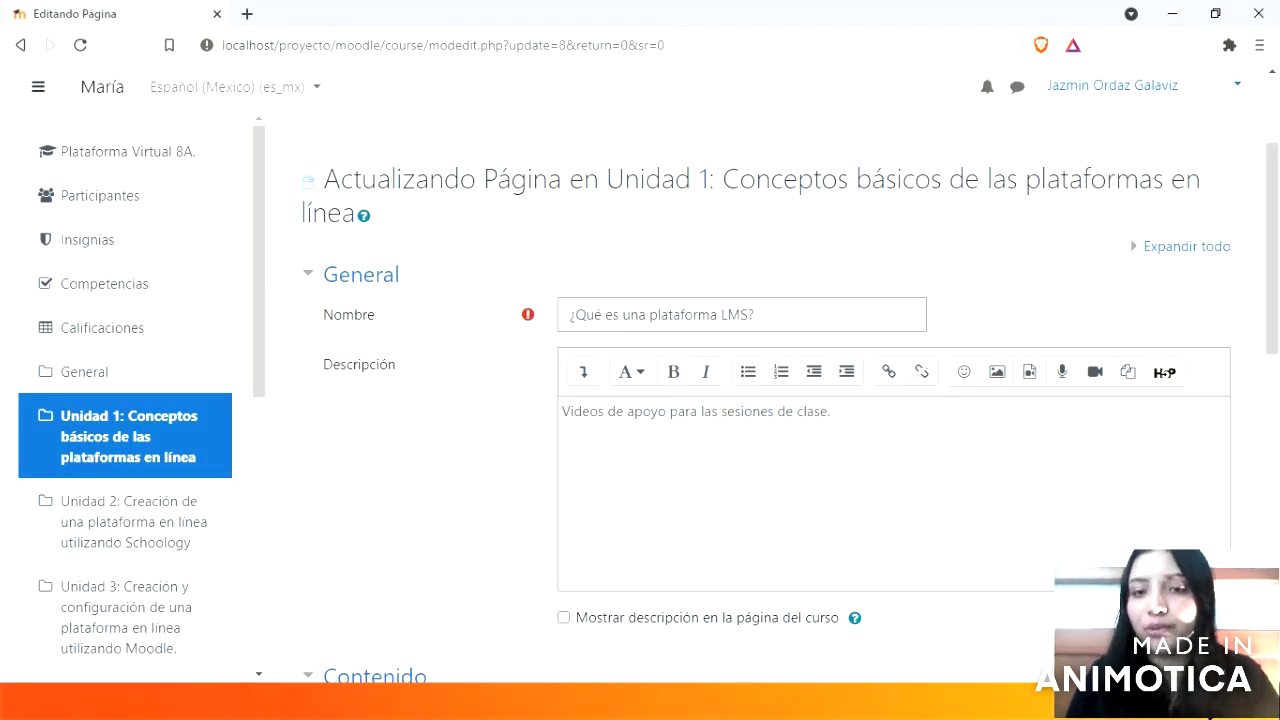
{"action": "scroll", "coordinate": [760, 400], "scroll_direction": "down", "scroll_amount": 1}
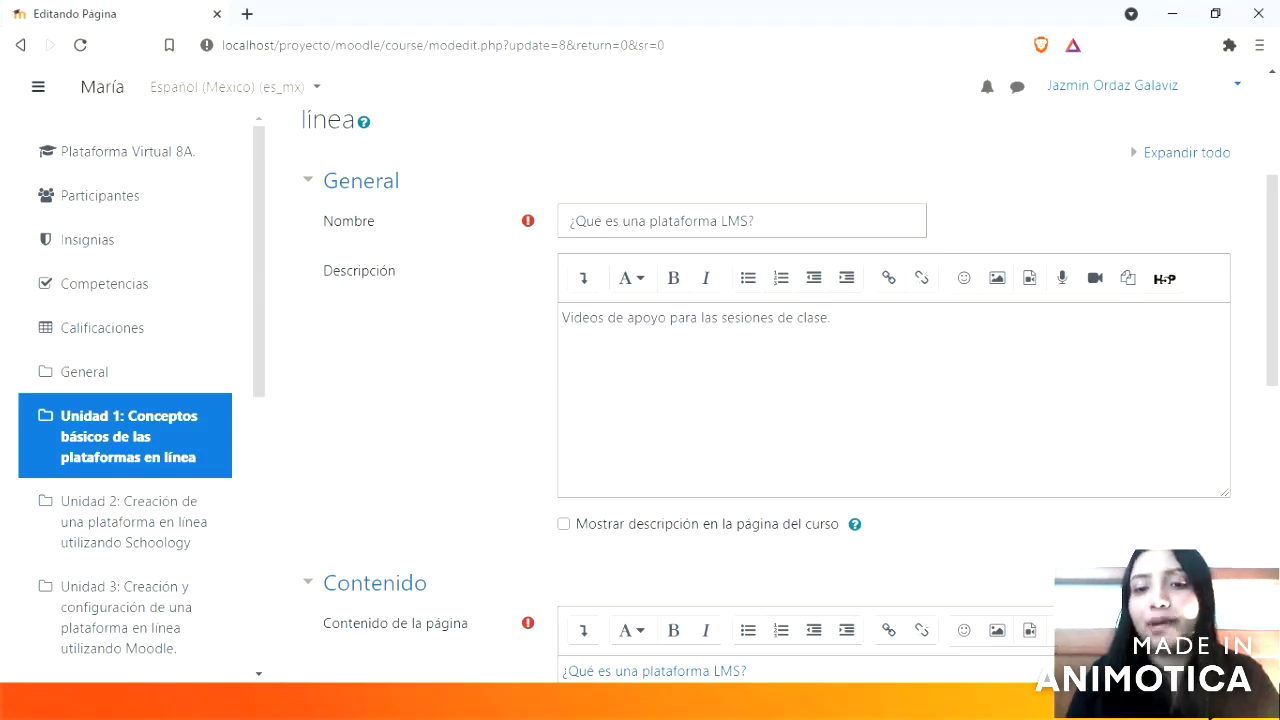
{"action": "scroll", "coordinate": [562, 273], "scroll_direction": "down", "scroll_amount": 1}
{"action": "scroll", "coordinate": [562, 273], "scroll_direction": "down", "scroll_amount": 2}
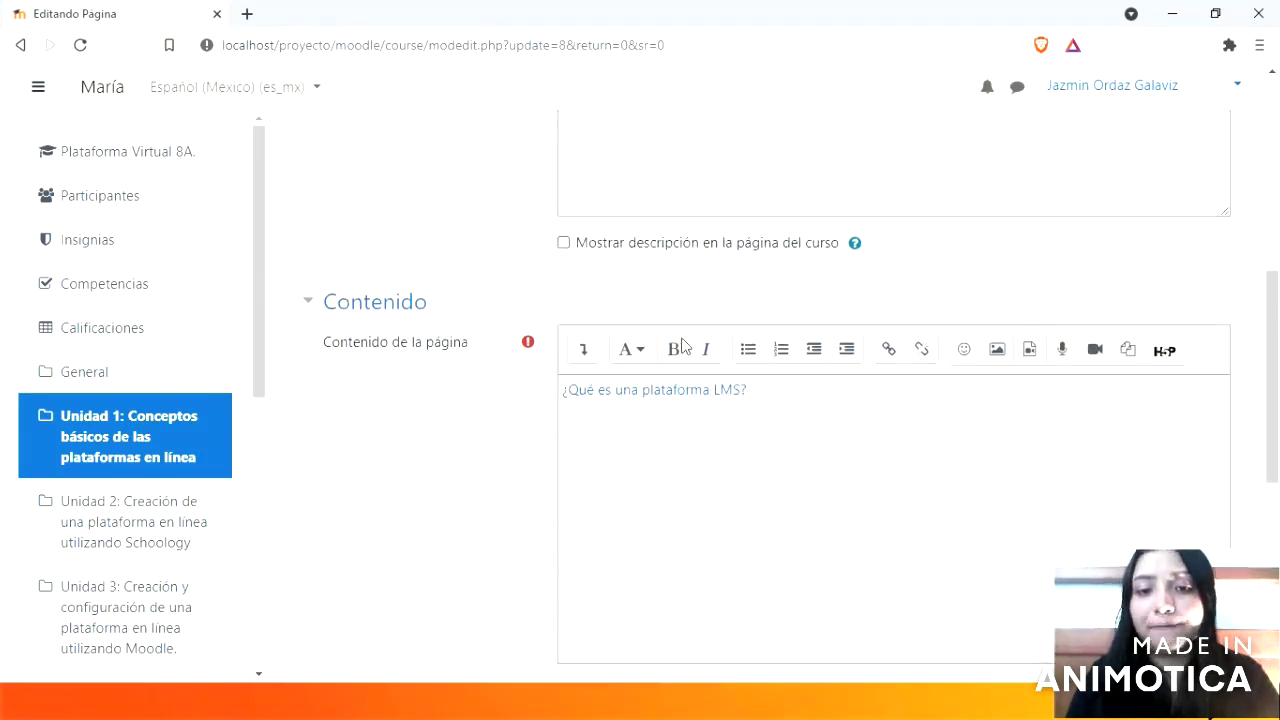
{"action": "left_click", "coordinate": [564, 243]}
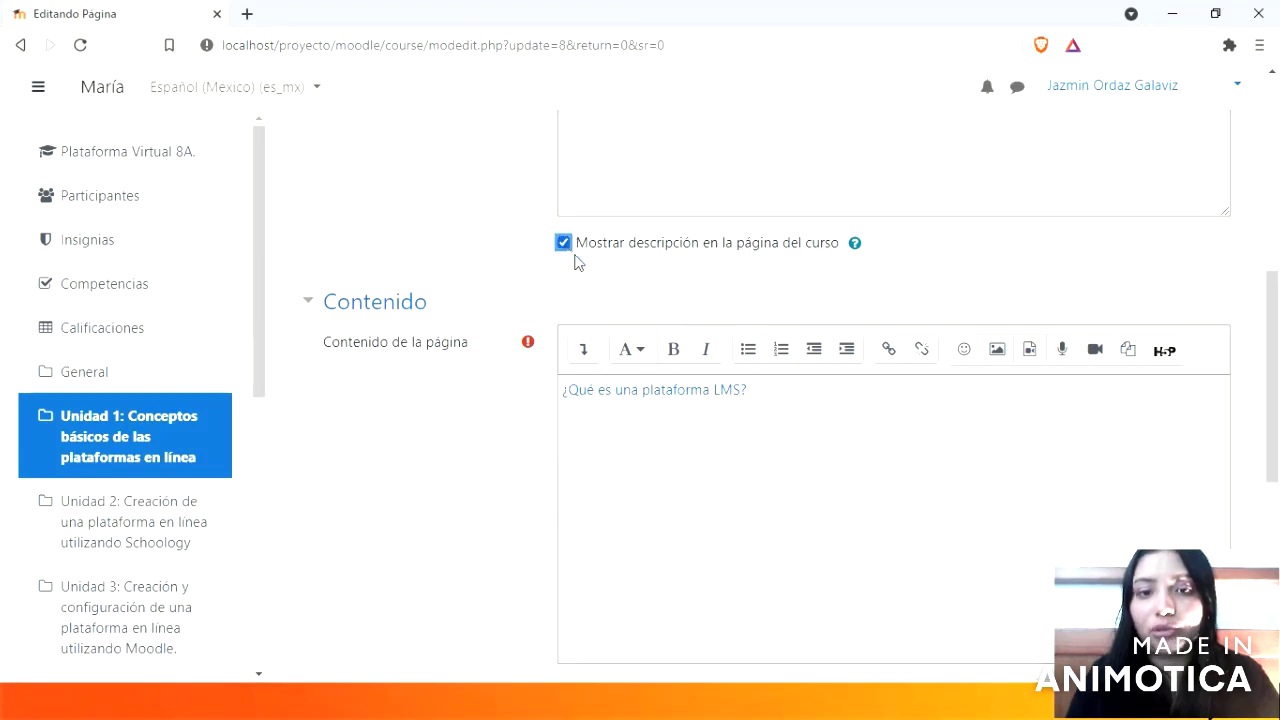
Step: Examine the link and video options for inserting media into the page content, and close the dialog without inserting anything
{"action": "scroll", "coordinate": [696, 362], "scroll_direction": "down", "scroll_amount": 1}
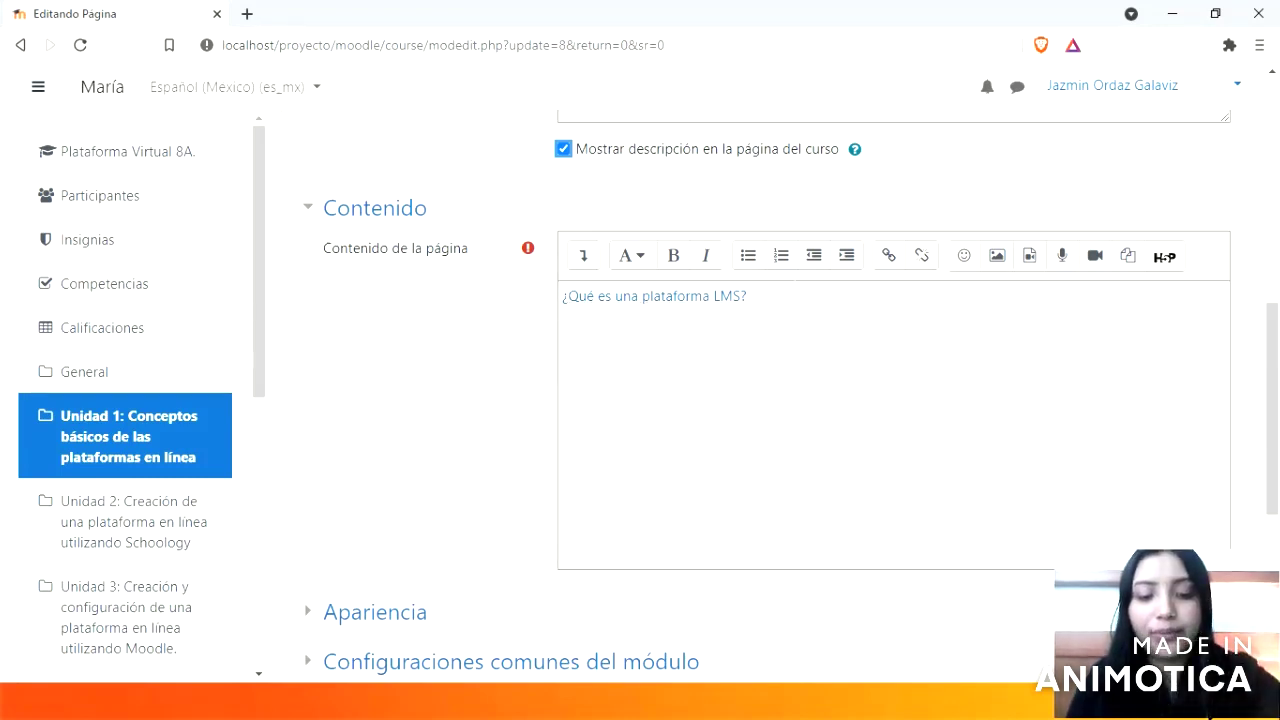
{"action": "left_click", "coordinate": [1031, 259]}
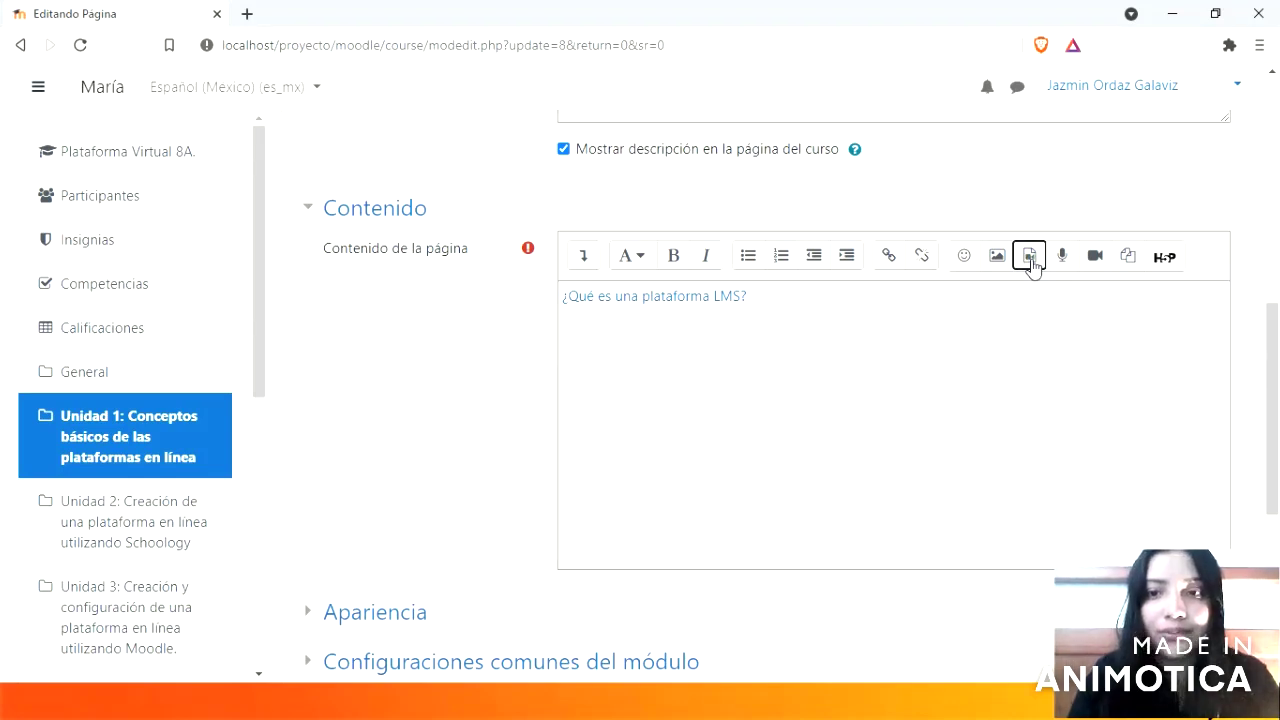
{"action": "left_click", "coordinate": [1031, 259]}
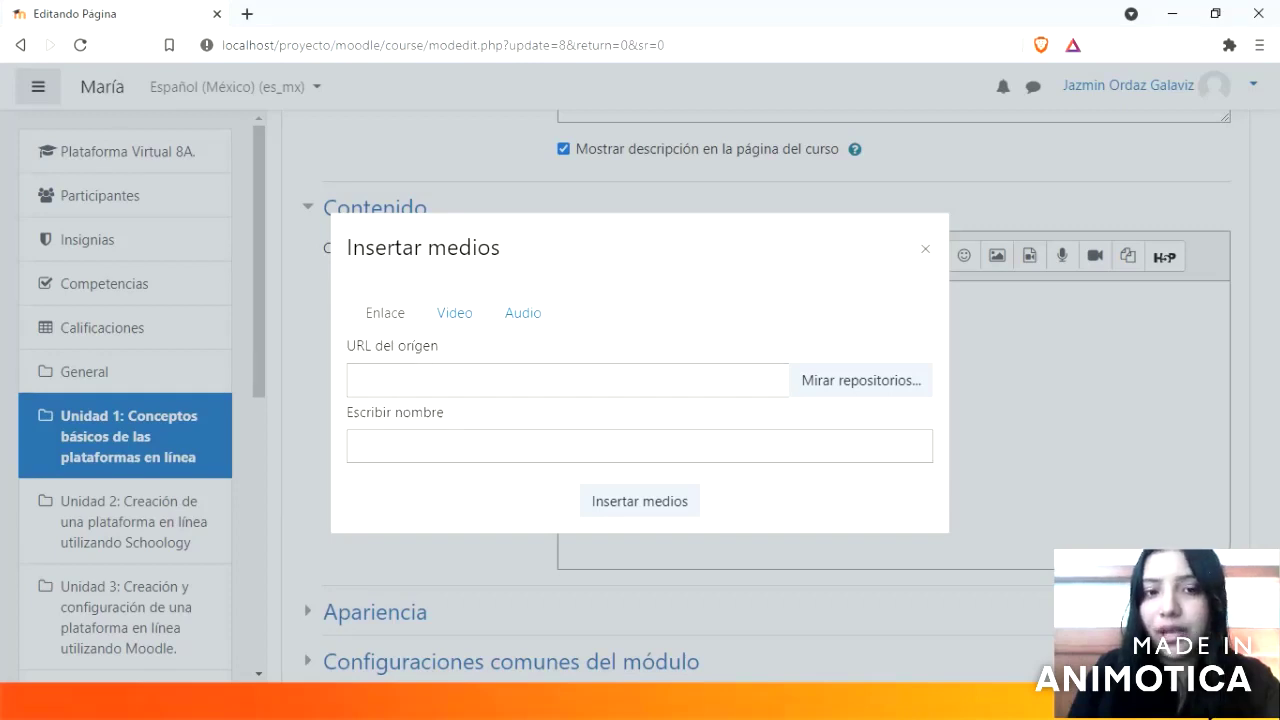
{"action": "left_click", "coordinate": [452, 325]}
{"action": "left_click", "coordinate": [423, 378]}
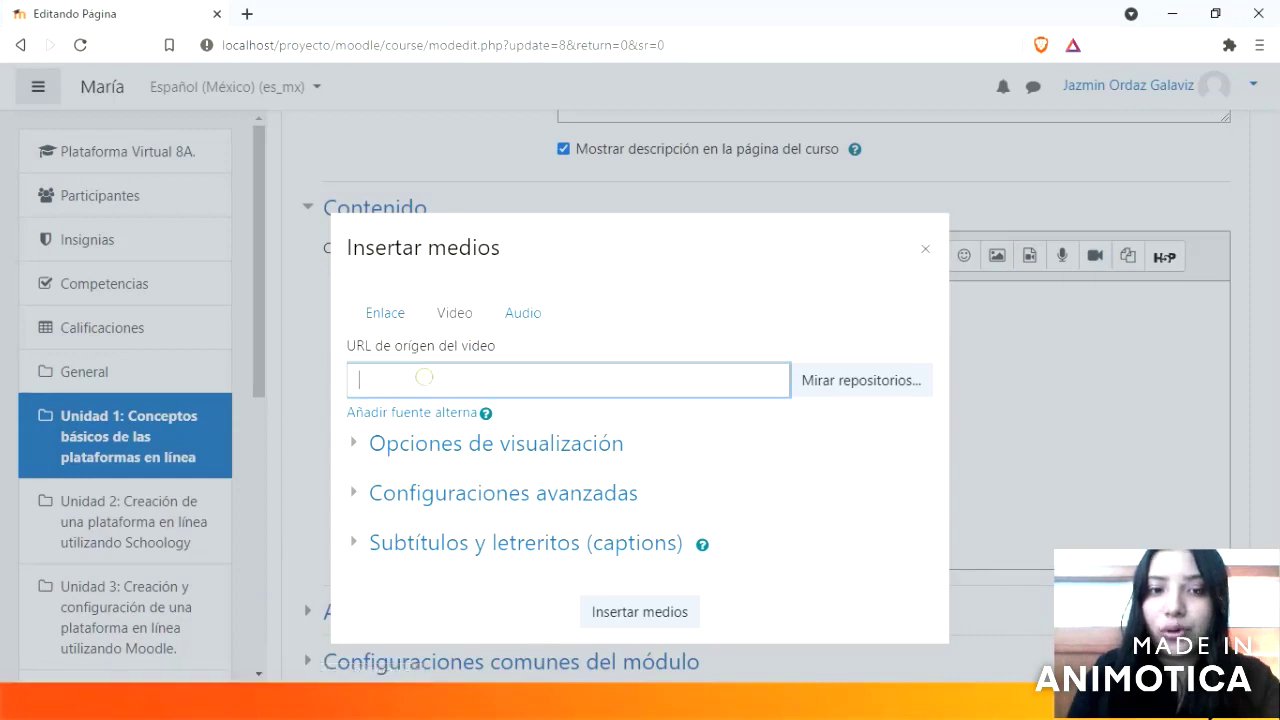
{"action": "left_click", "coordinate": [391, 318]}
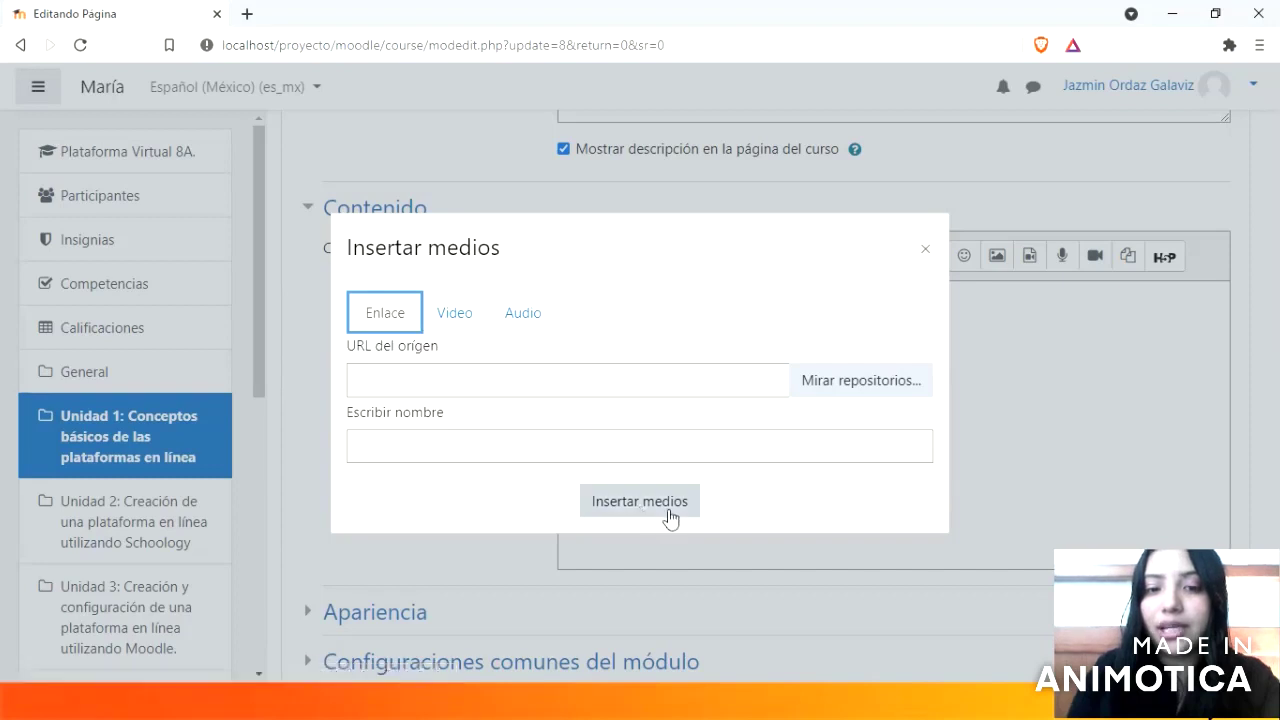
{"action": "left_click", "coordinate": [926, 251]}
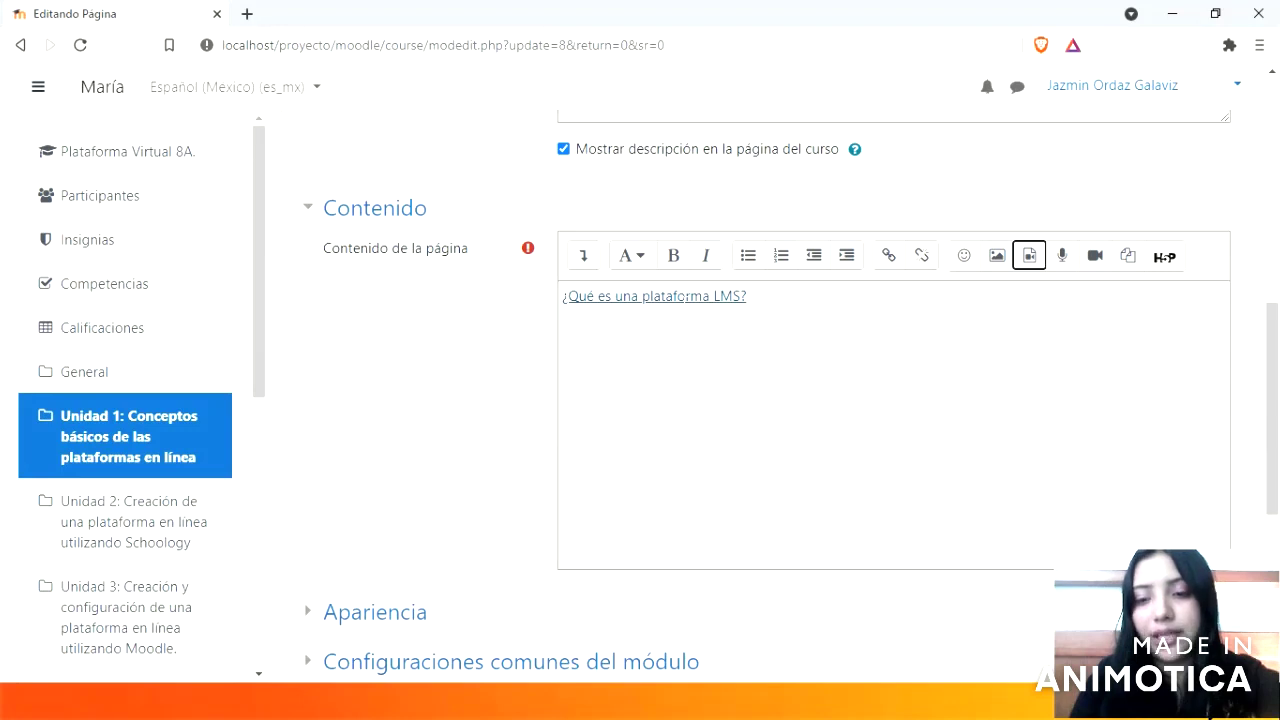
Step: Save the page settings, return to the course, and open the Unidad 1 page "¿Qué es una plataforma LMS?"
{"action": "scroll", "coordinate": [766, 560], "scroll_direction": "down", "scroll_amount": 4}
{"action": "left_click", "coordinate": [770, 535]}
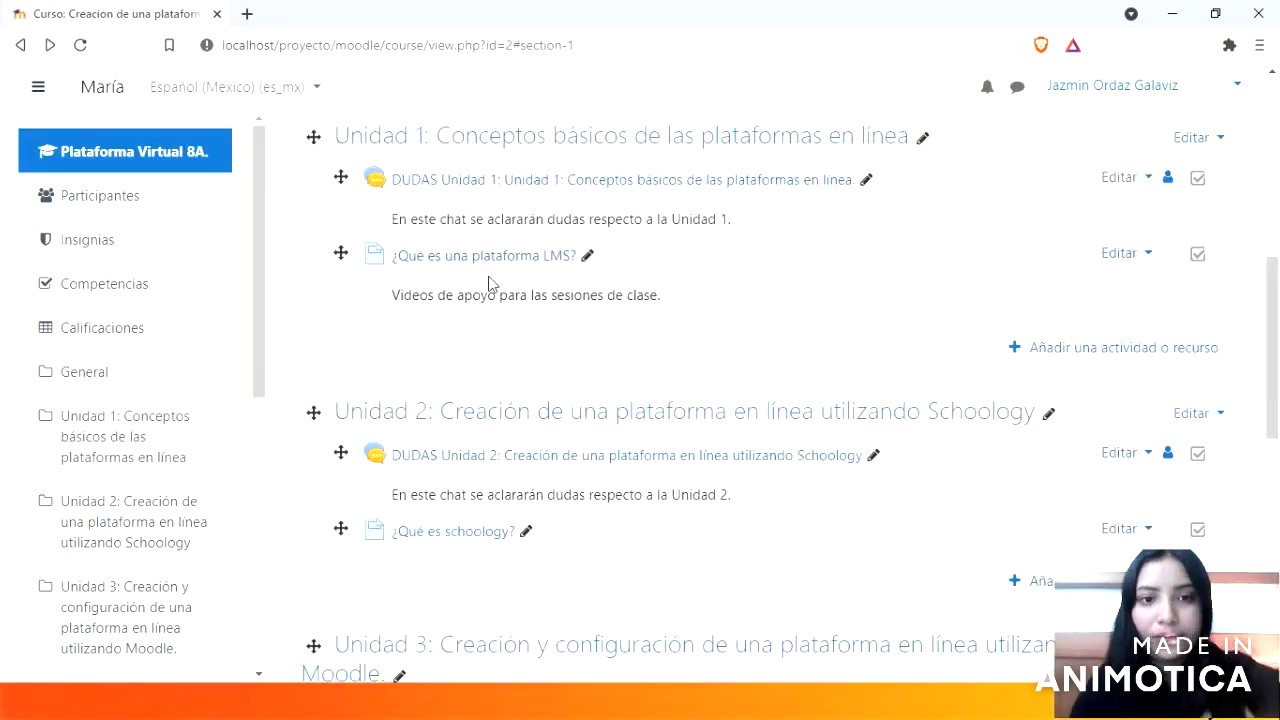
{"action": "left_click", "coordinate": [412, 257]}
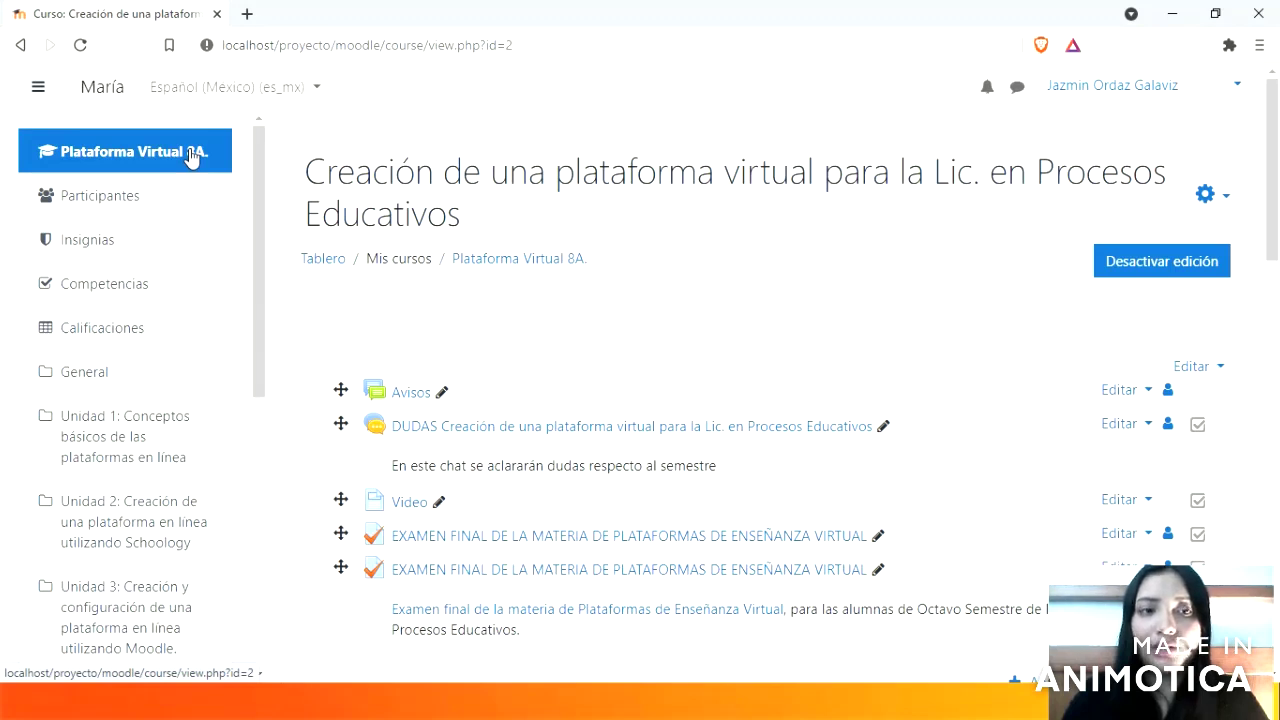
Step: Open the course's Insignias list and examine the name, description and image details of the "Estudiante no trabaja" badge
{"action": "left_click", "coordinate": [80, 242]}
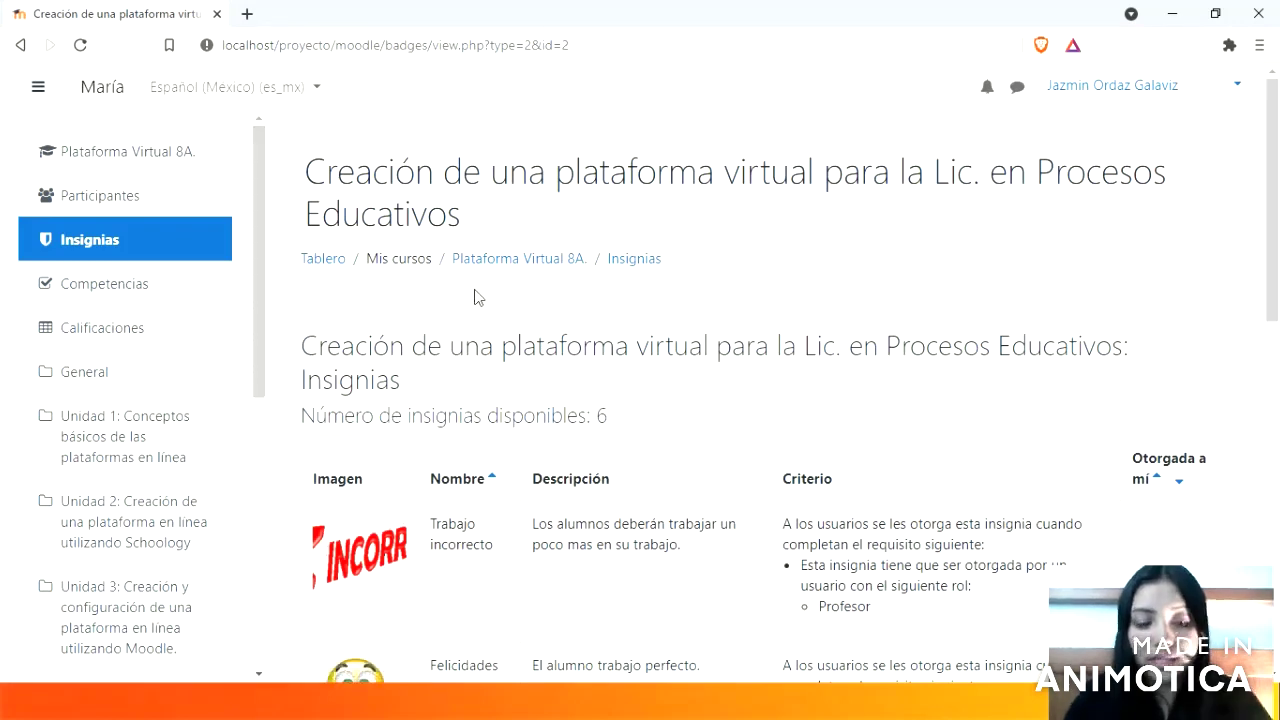
{"action": "scroll", "coordinate": [614, 505], "scroll_direction": "down", "scroll_amount": 10}
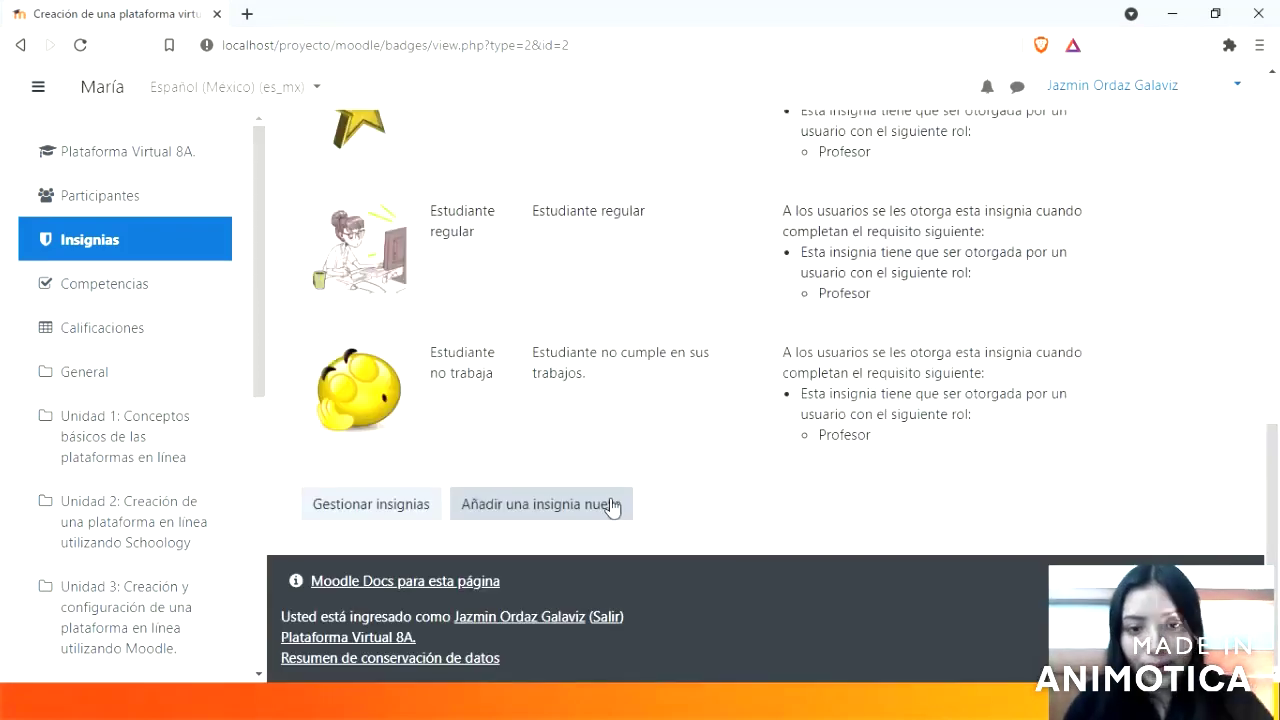
{"action": "left_click", "coordinate": [553, 512]}
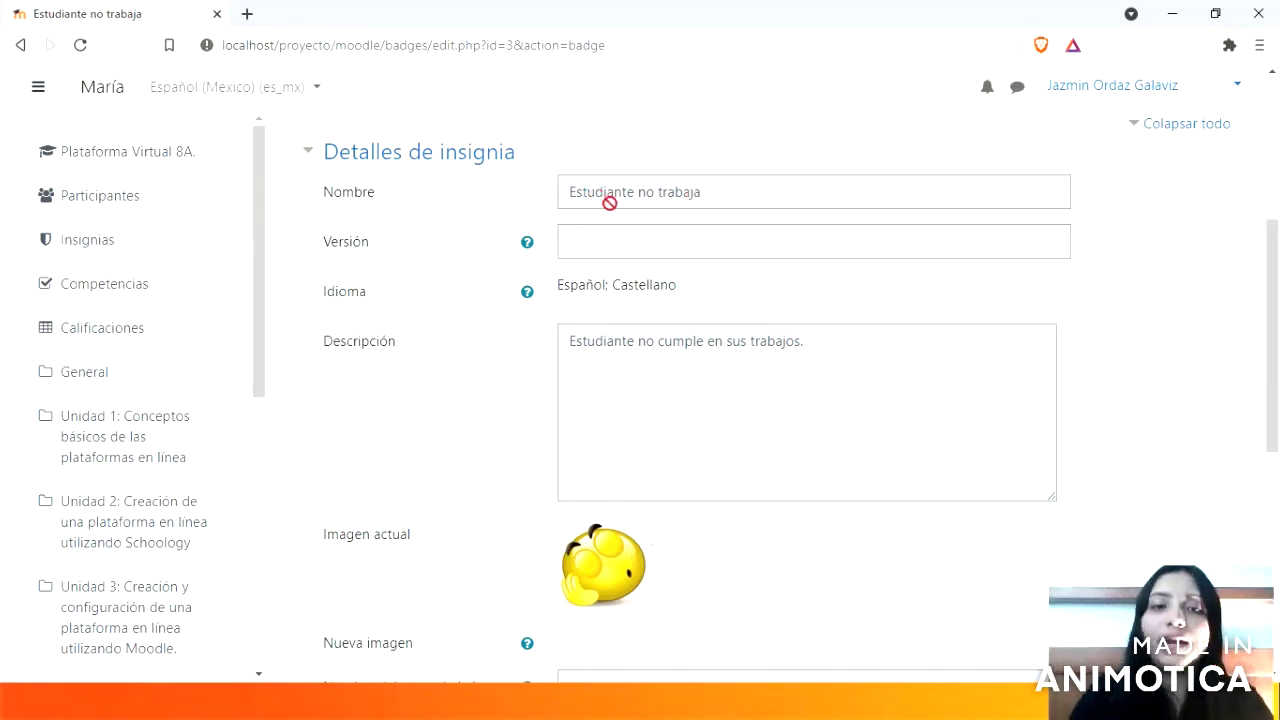
{"action": "scroll", "coordinate": [609, 200], "scroll_direction": "down", "scroll_amount": 1}
{"action": "scroll", "coordinate": [609, 200], "scroll_direction": "up", "scroll_amount": 1}
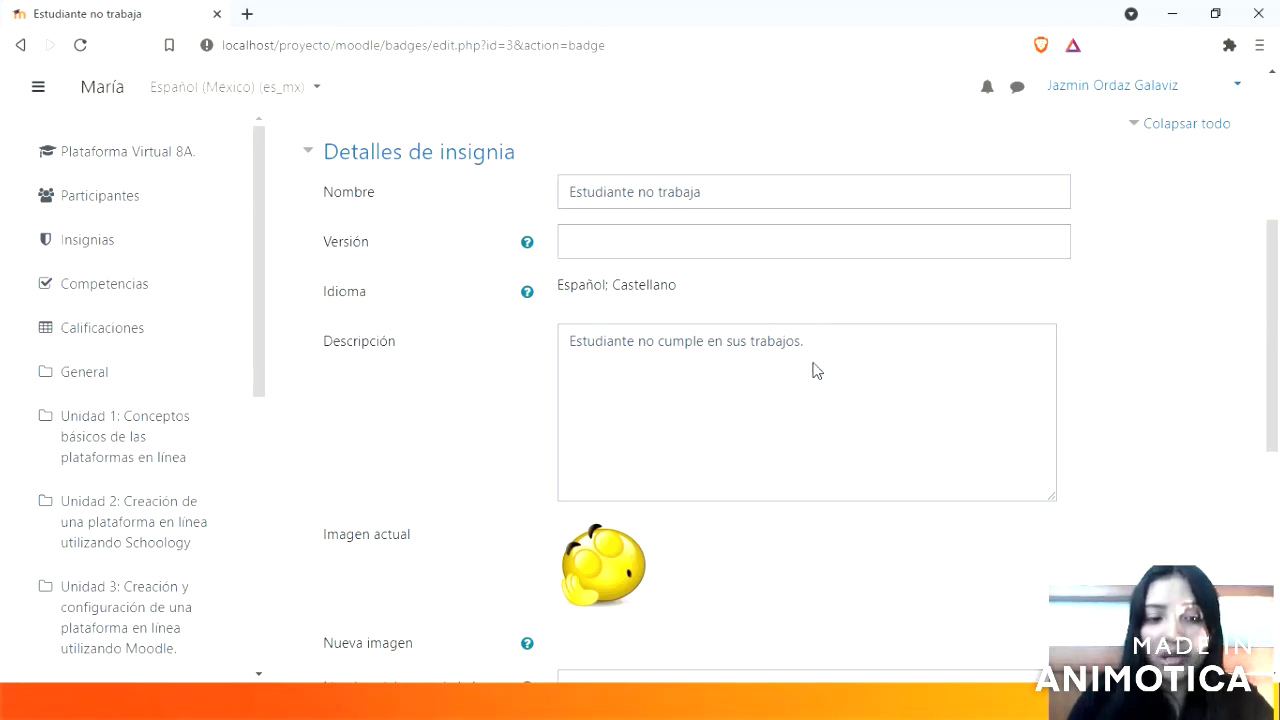
{"action": "scroll", "coordinate": [810, 385], "scroll_direction": "down", "scroll_amount": 1}
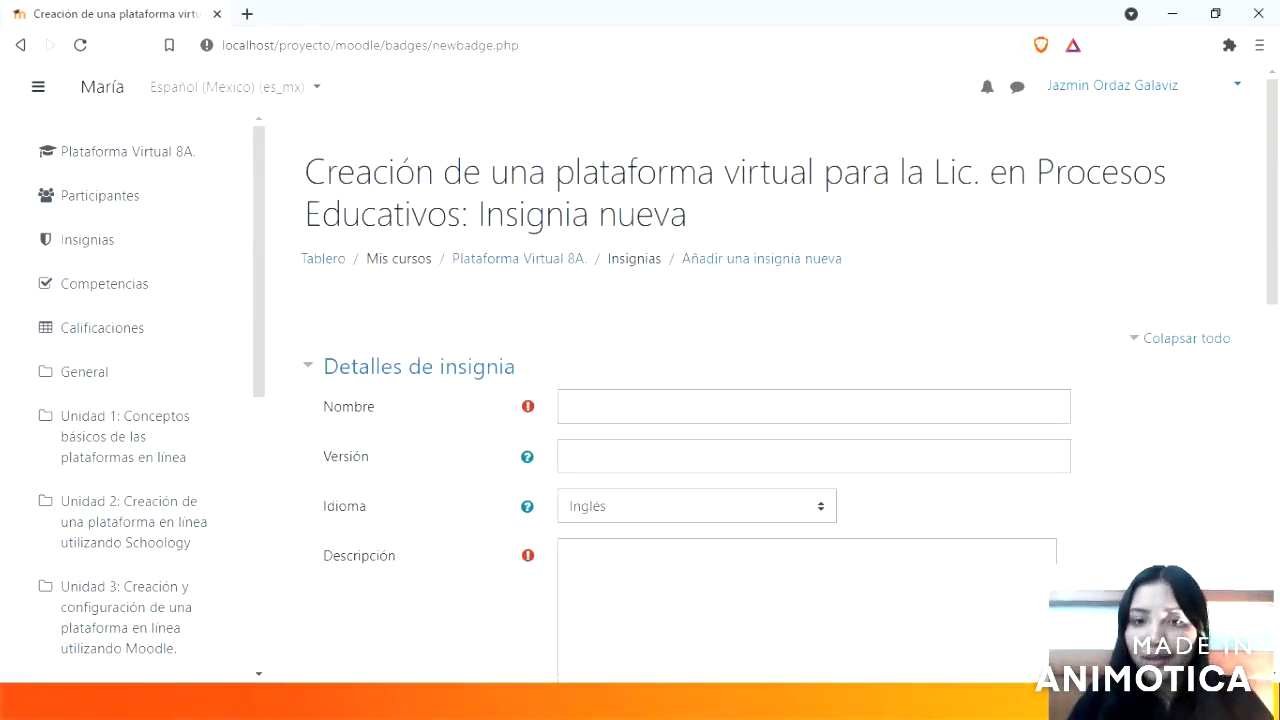
Step: Examine the new badge form's name, language, description, image and expiry settings through to the creation option
{"action": "scroll", "coordinate": [590, 380], "scroll_direction": "down", "scroll_amount": 1}
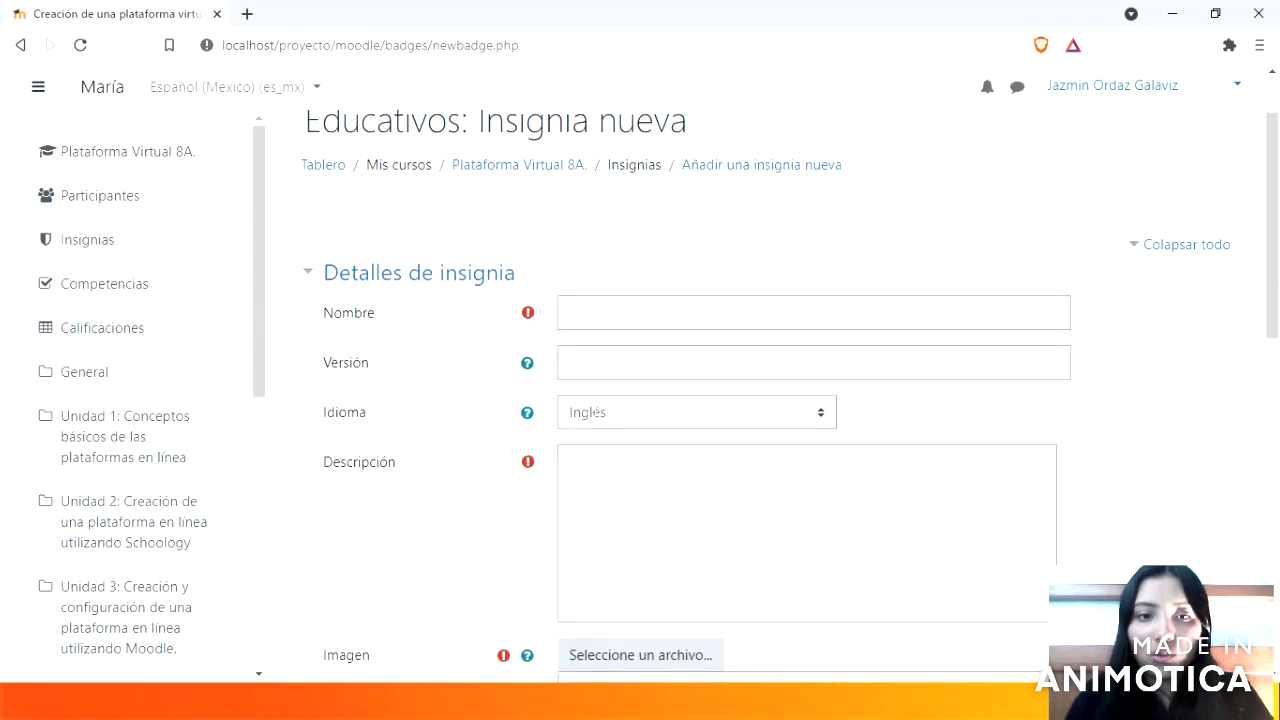
{"action": "scroll", "coordinate": [614, 357], "scroll_direction": "down", "scroll_amount": 1}
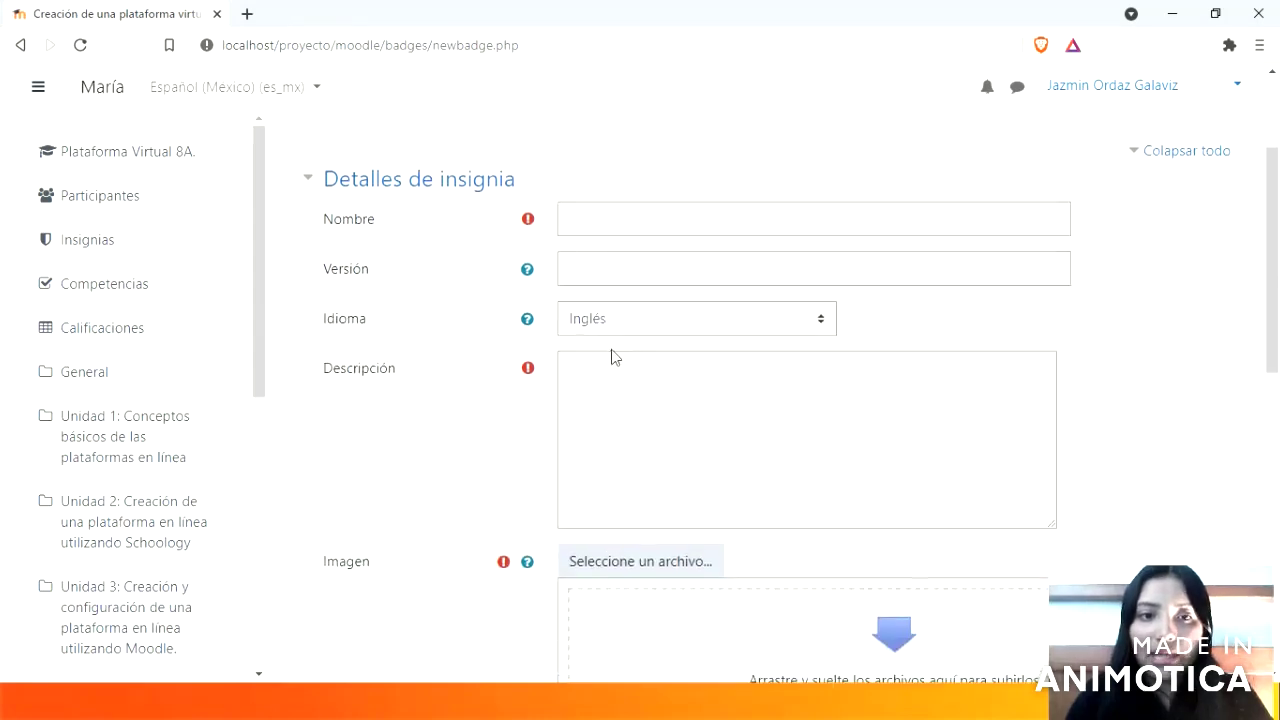
{"action": "scroll", "coordinate": [614, 360], "scroll_direction": "down", "scroll_amount": 2}
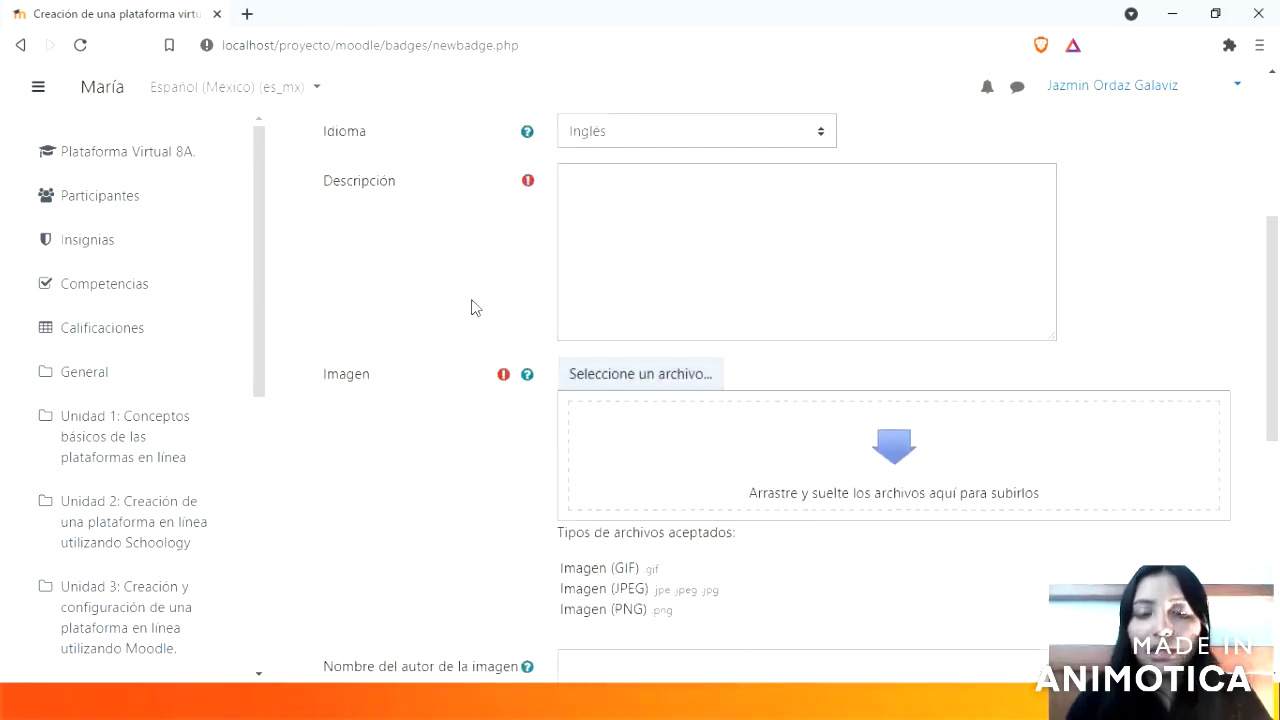
{"action": "scroll", "coordinate": [612, 413], "scroll_direction": "down", "scroll_amount": 1}
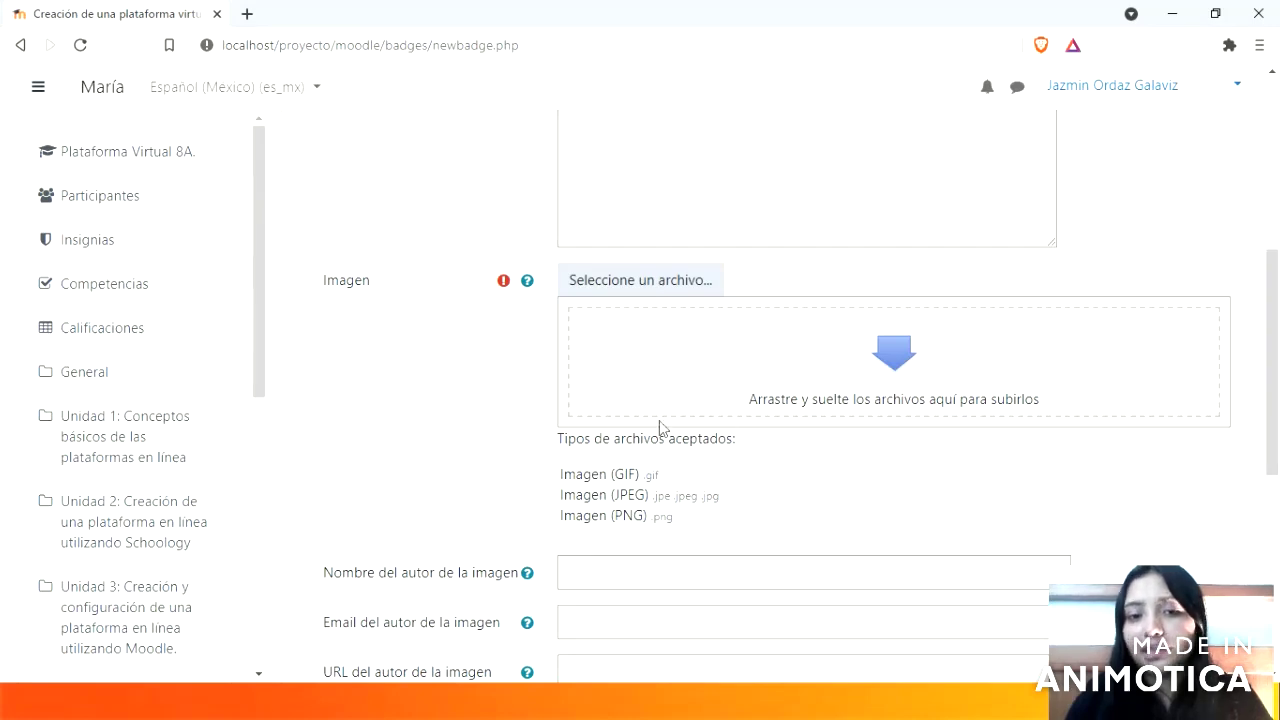
{"action": "scroll", "coordinate": [612, 440], "scroll_direction": "down", "scroll_amount": 5}
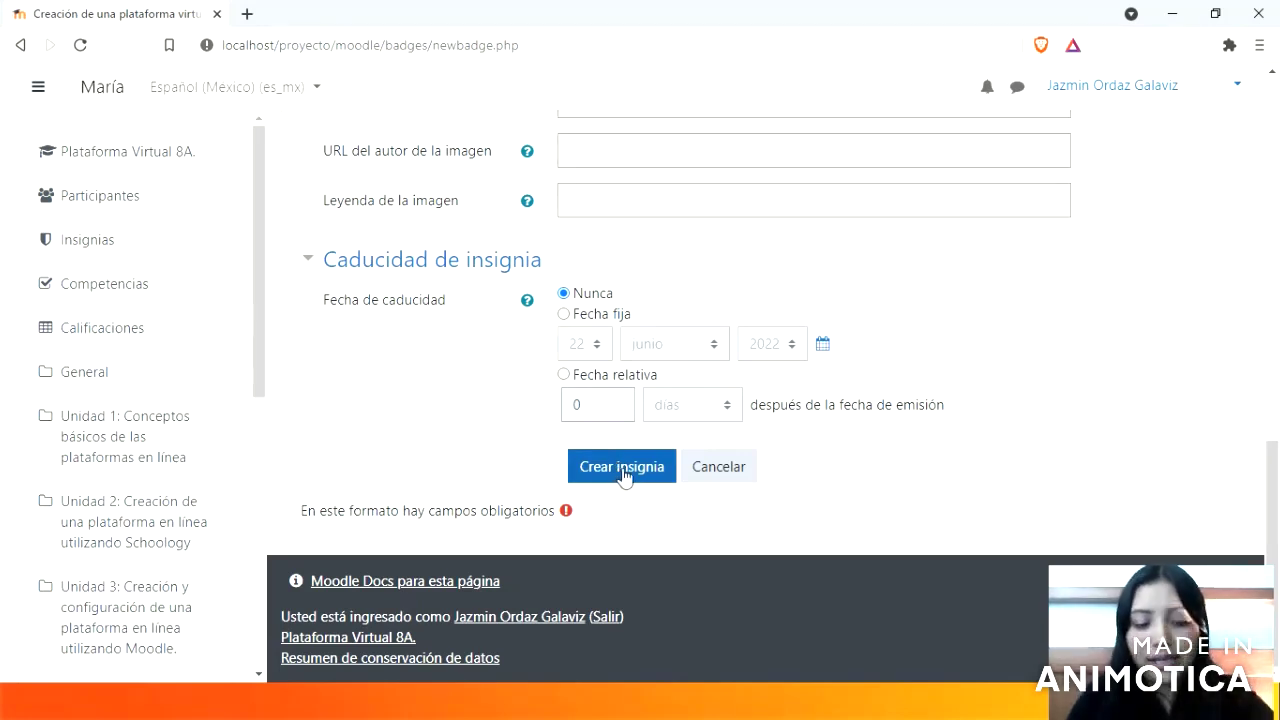
{"action": "left_click", "coordinate": [621, 467]}
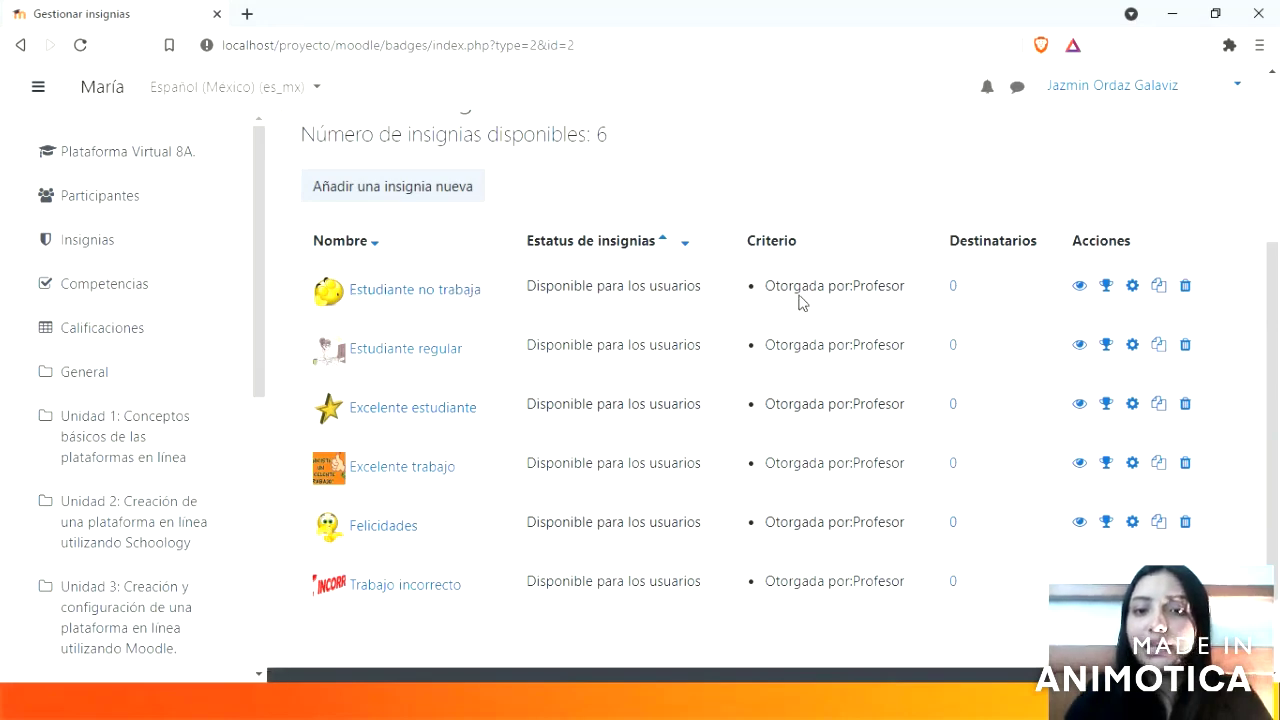
Step: Check the award criterion of the "Estudiante no trabaja" badge, and return to the course's badge list to review it
{"action": "left_click", "coordinate": [431, 297]}
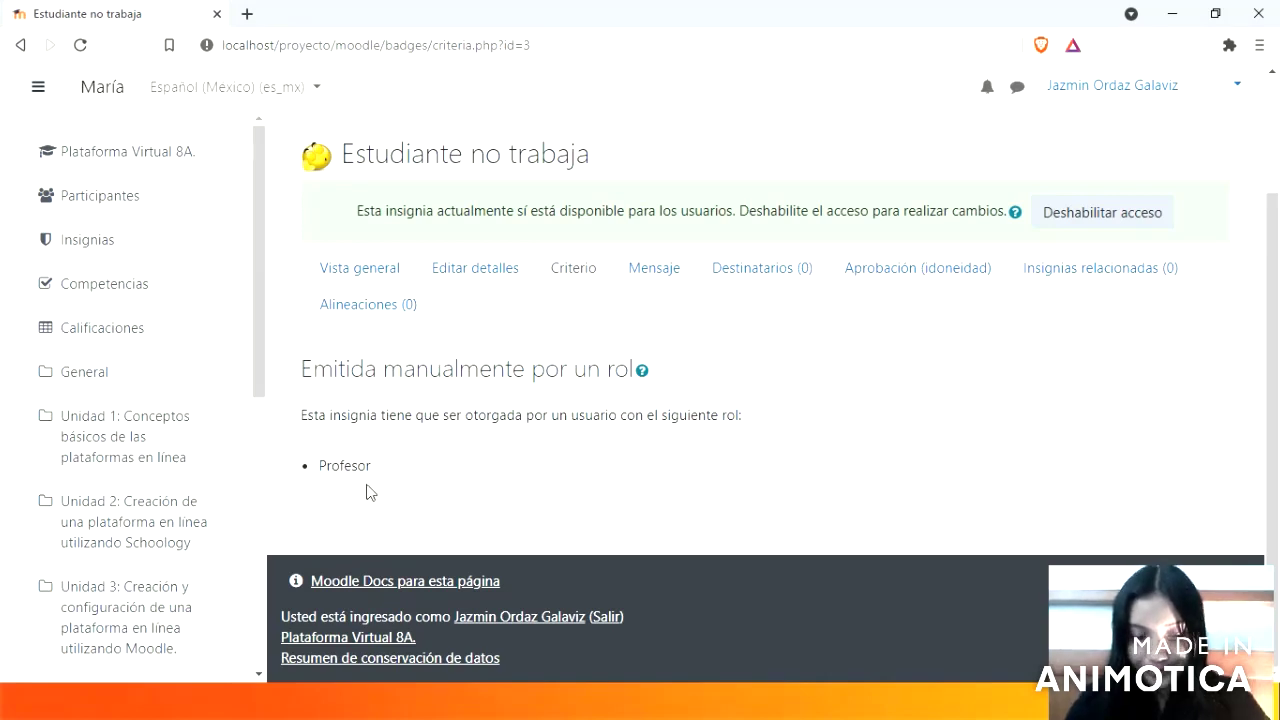
{"action": "left_click", "coordinate": [89, 240]}
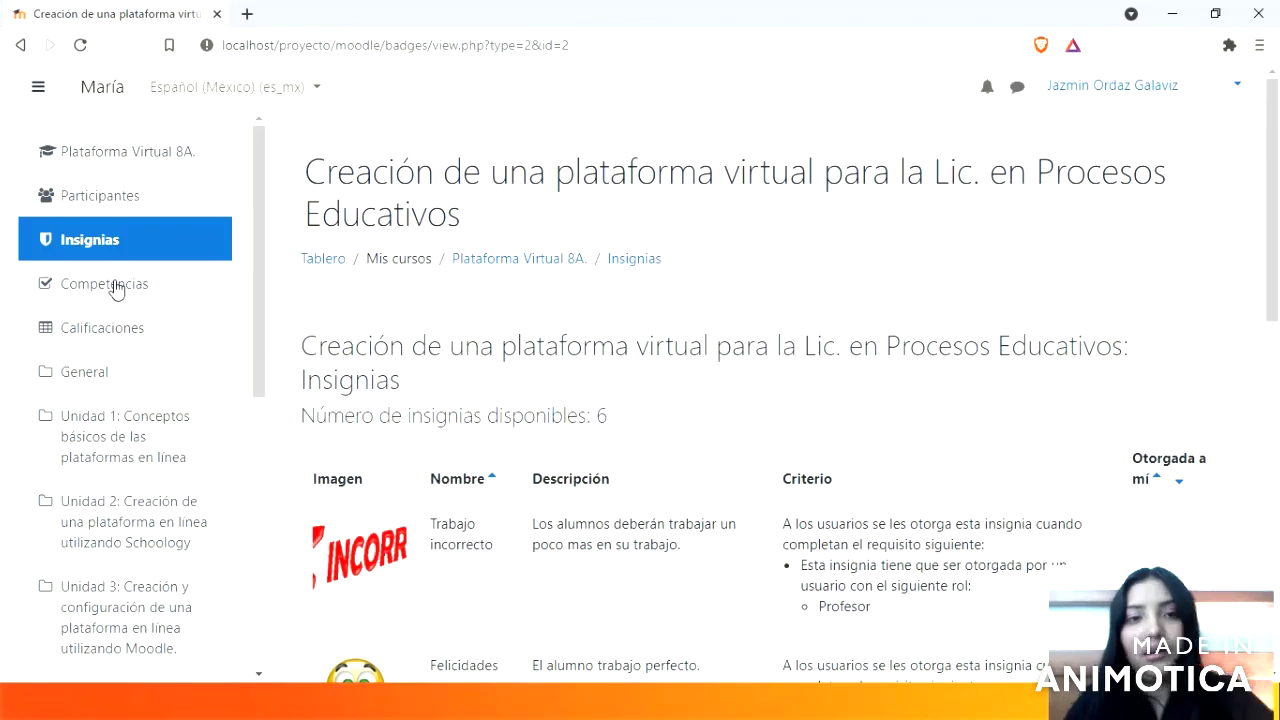
{"action": "scroll", "coordinate": [575, 405], "scroll_direction": "down", "scroll_amount": 2}
{"action": "scroll", "coordinate": [617, 383], "scroll_direction": "down", "scroll_amount": 7}
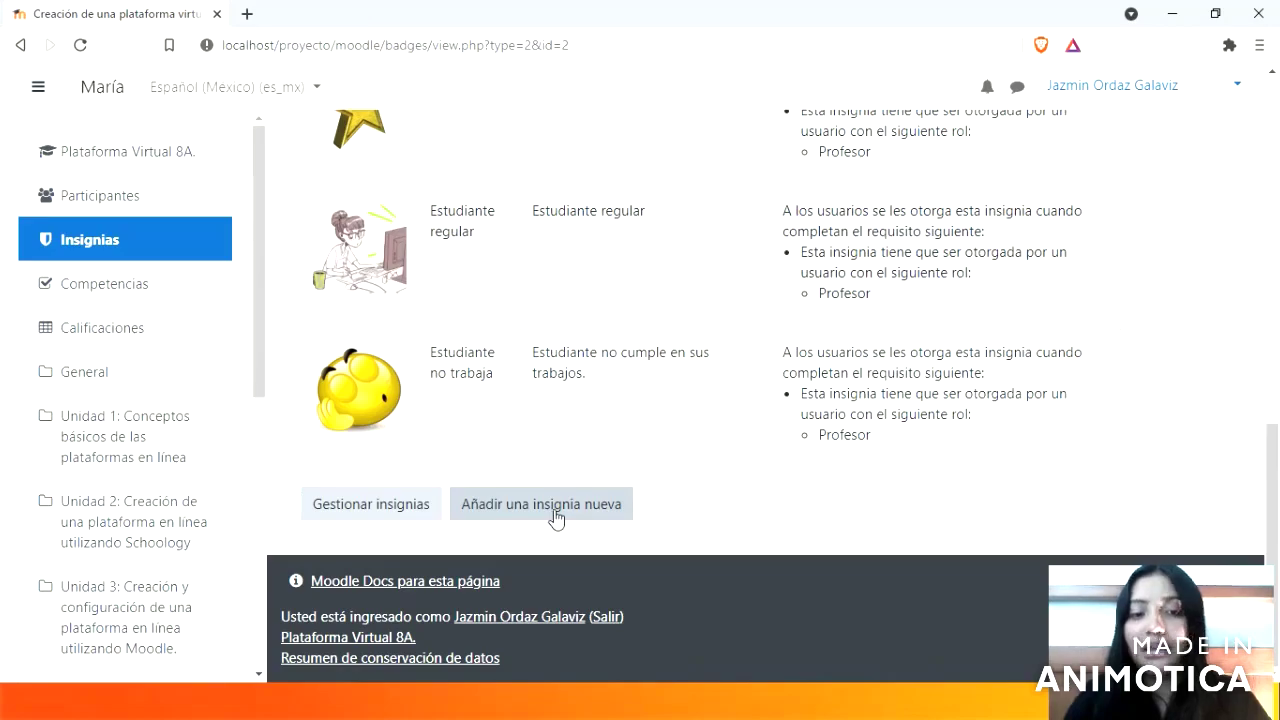
{"action": "scroll", "coordinate": [671, 481], "scroll_direction": "up", "scroll_amount": 5}
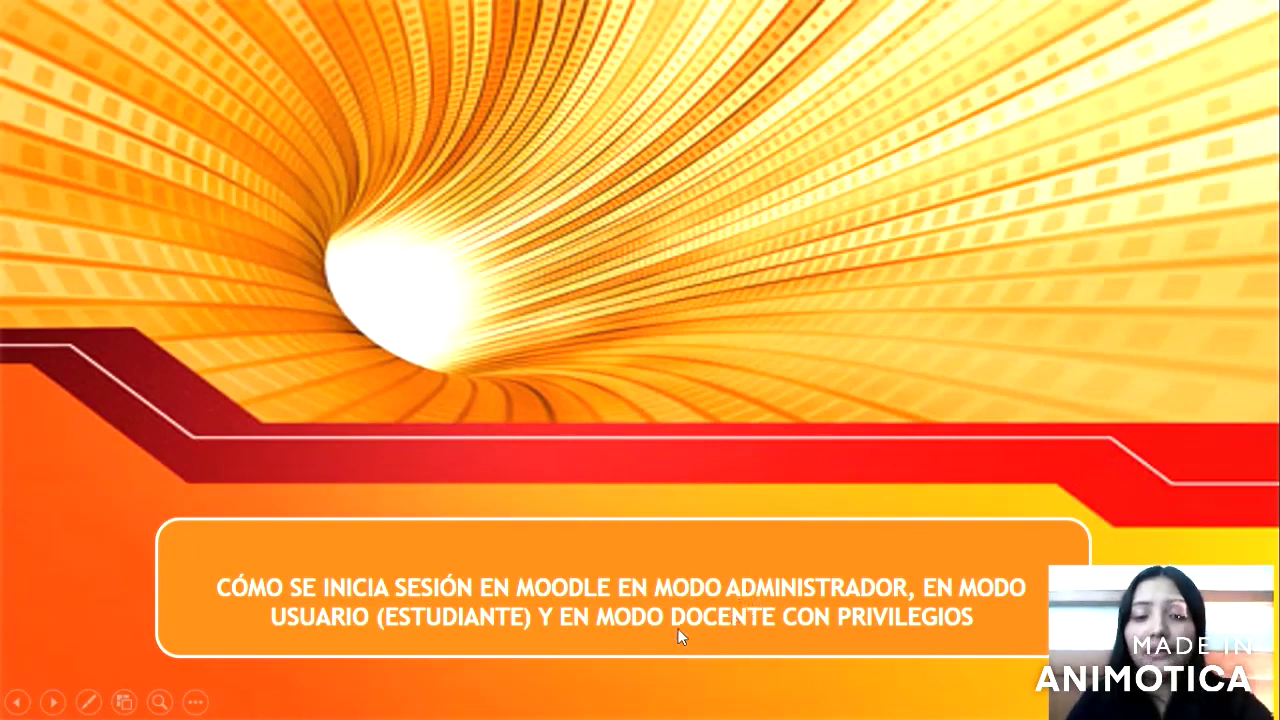
{"action": "left_click", "coordinate": [791, 645]}
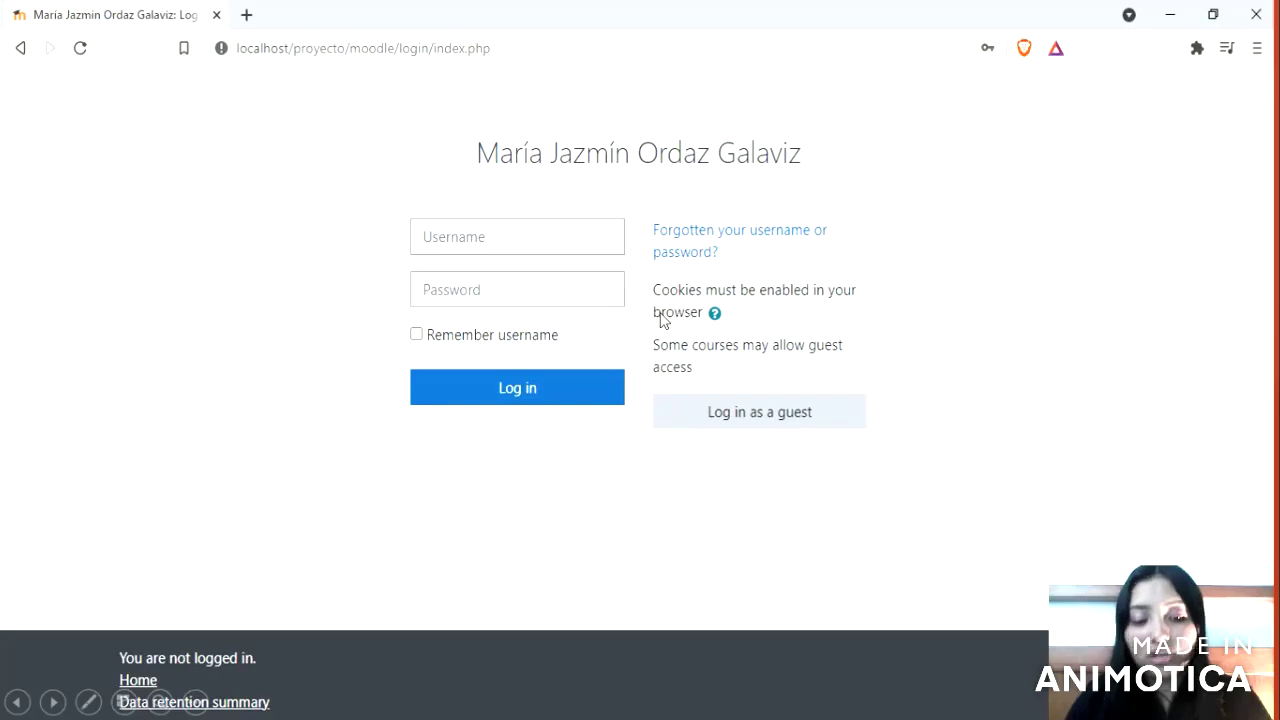
{"action": "left_click", "coordinate": [719, 302]}
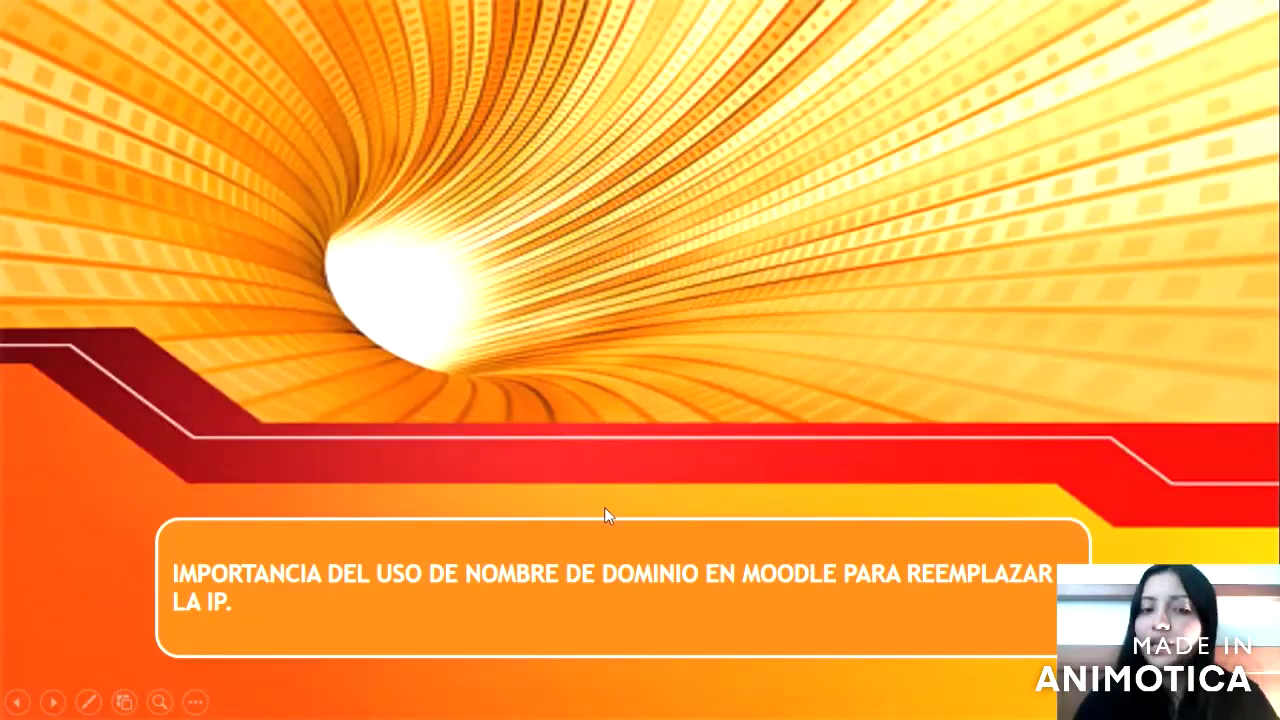
{"action": "left_click", "coordinate": [729, 595]}
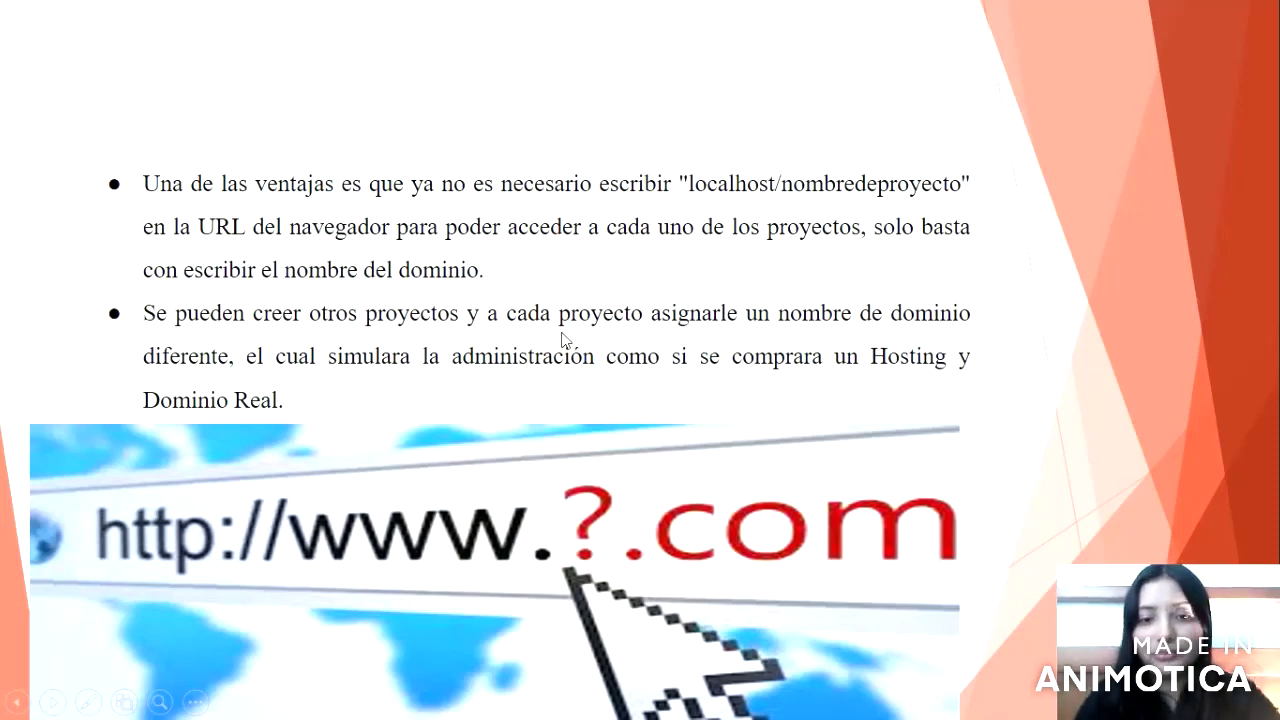
{"action": "key", "text": "Right"}
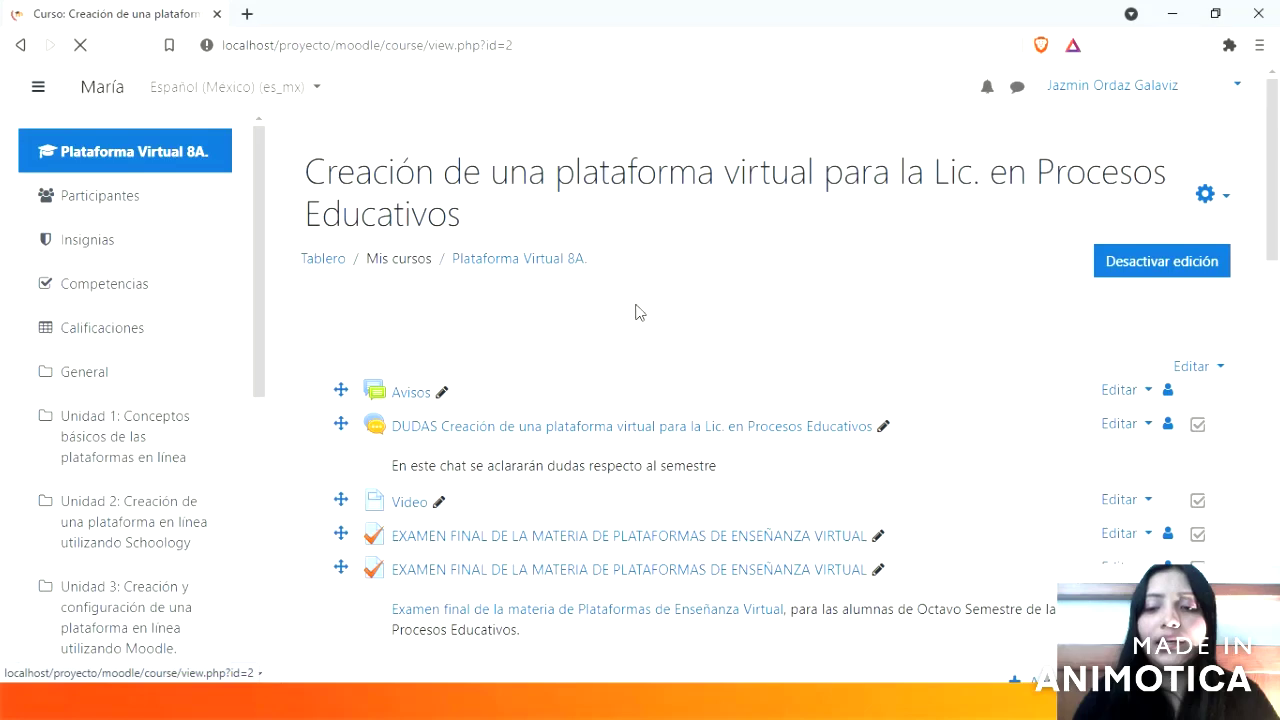
Step: Start adding an Examen activity to Unidad 5 of the Plataforma Virtual 8A. course
{"action": "scroll", "coordinate": [611, 360], "scroll_direction": "down", "scroll_amount": 15}
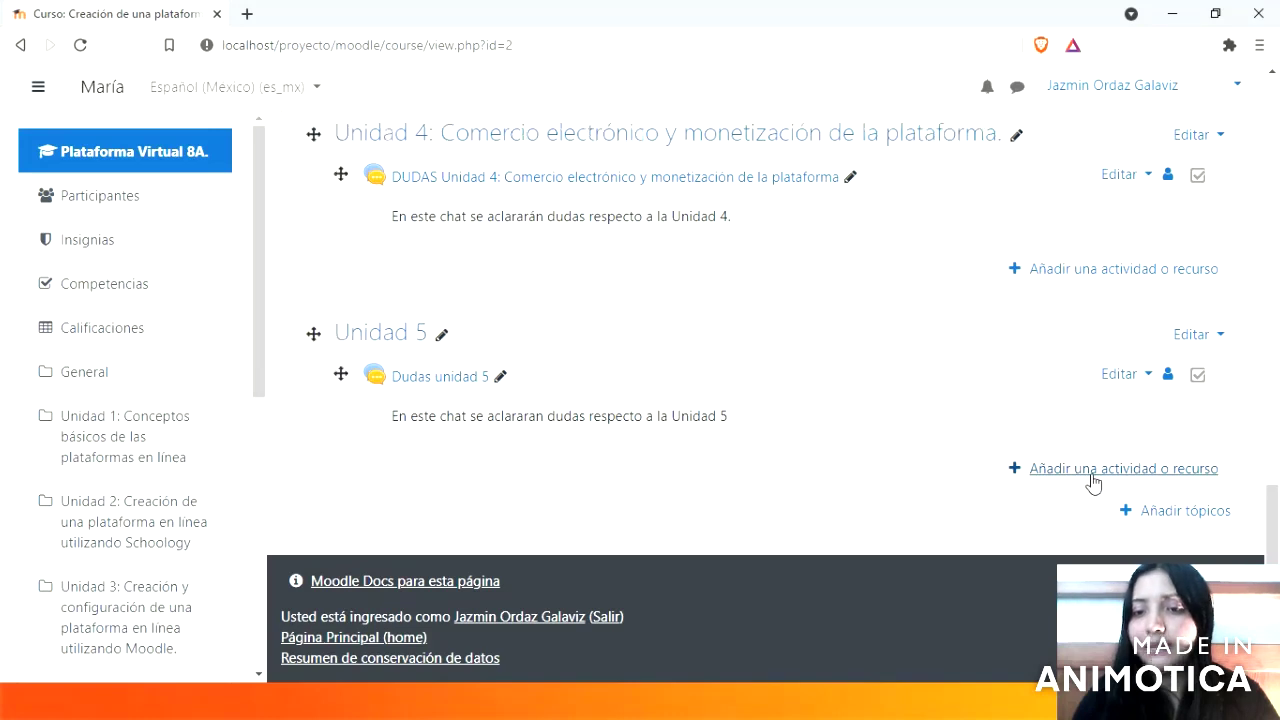
{"action": "left_click", "coordinate": [1093, 479]}
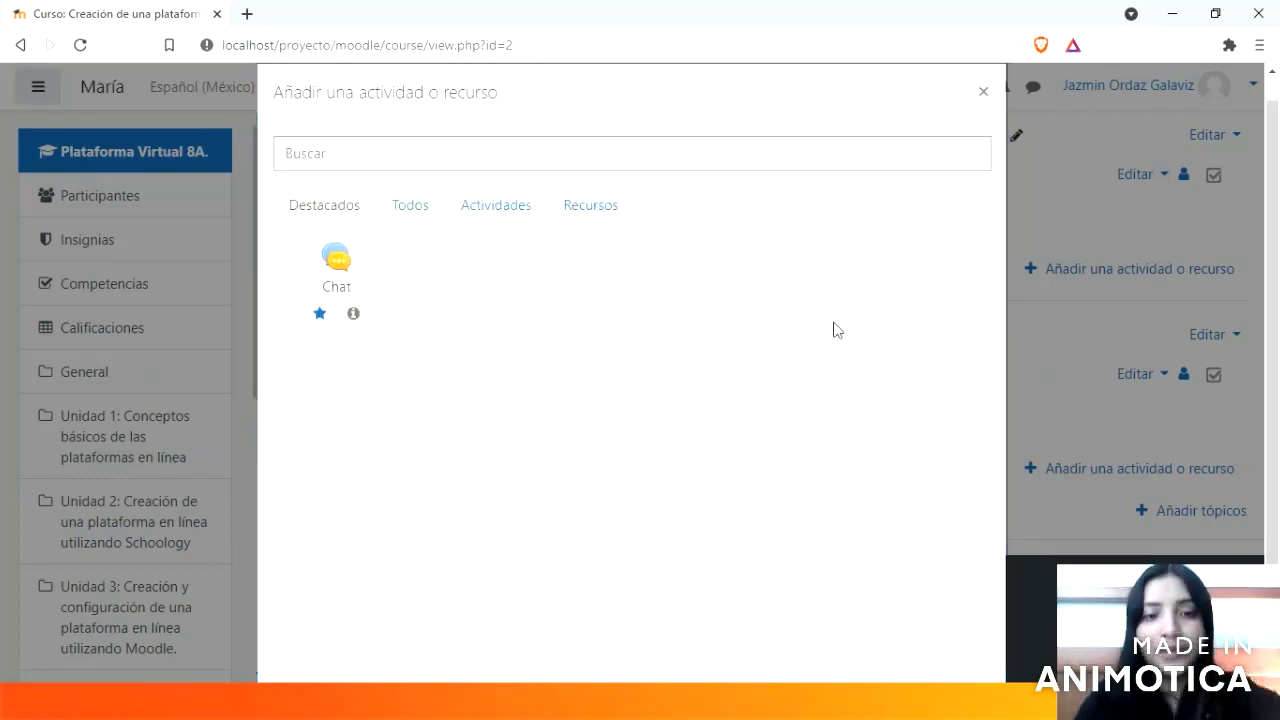
{"action": "left_click", "coordinate": [420, 218]}
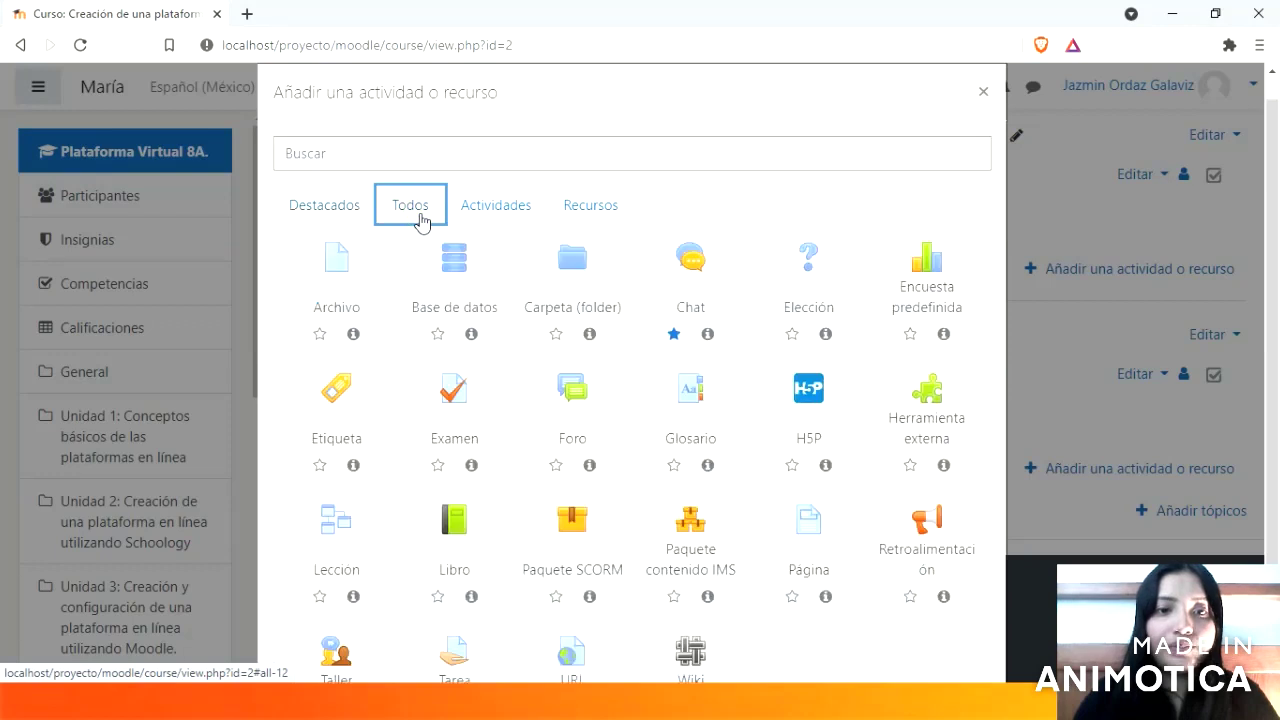
{"action": "left_click", "coordinate": [466, 410]}
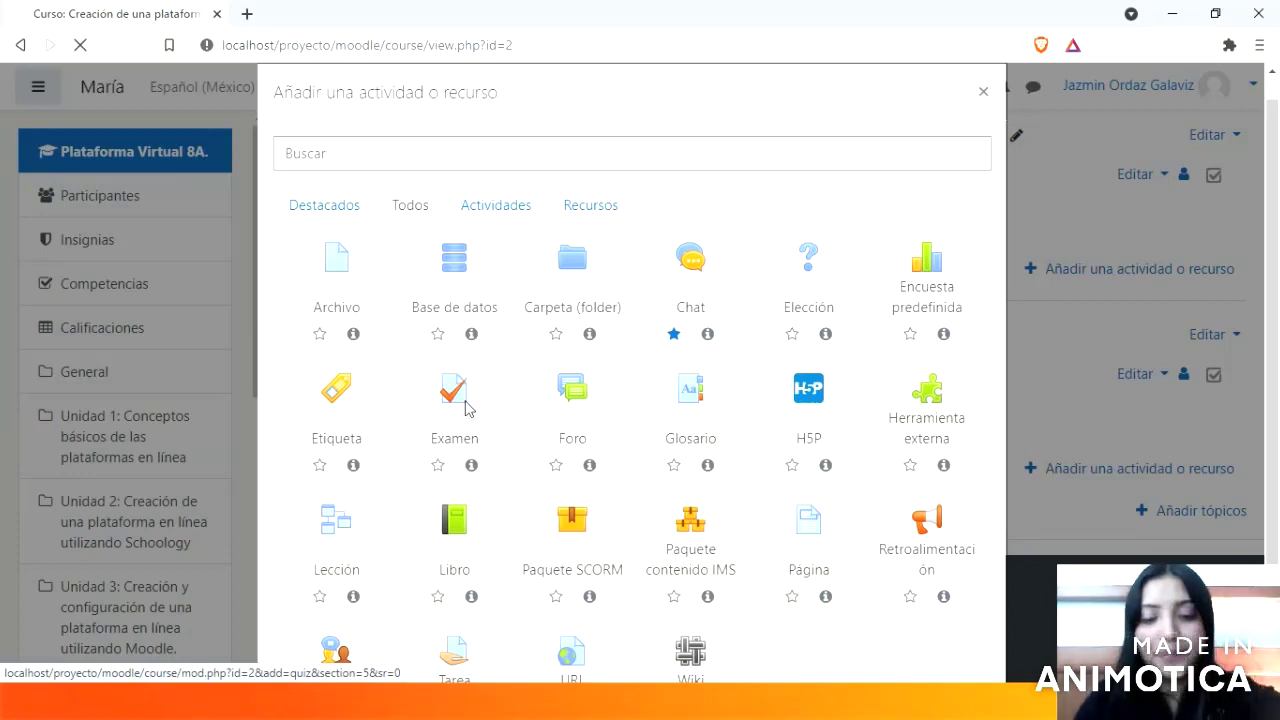
Step: Review the final exam's name and description, and enable showing the description on the course page
{"action": "scroll", "coordinate": [628, 488], "scroll_direction": "down", "scroll_amount": 2}
{"action": "scroll", "coordinate": [789, 399], "scroll_direction": "down", "scroll_amount": 1}
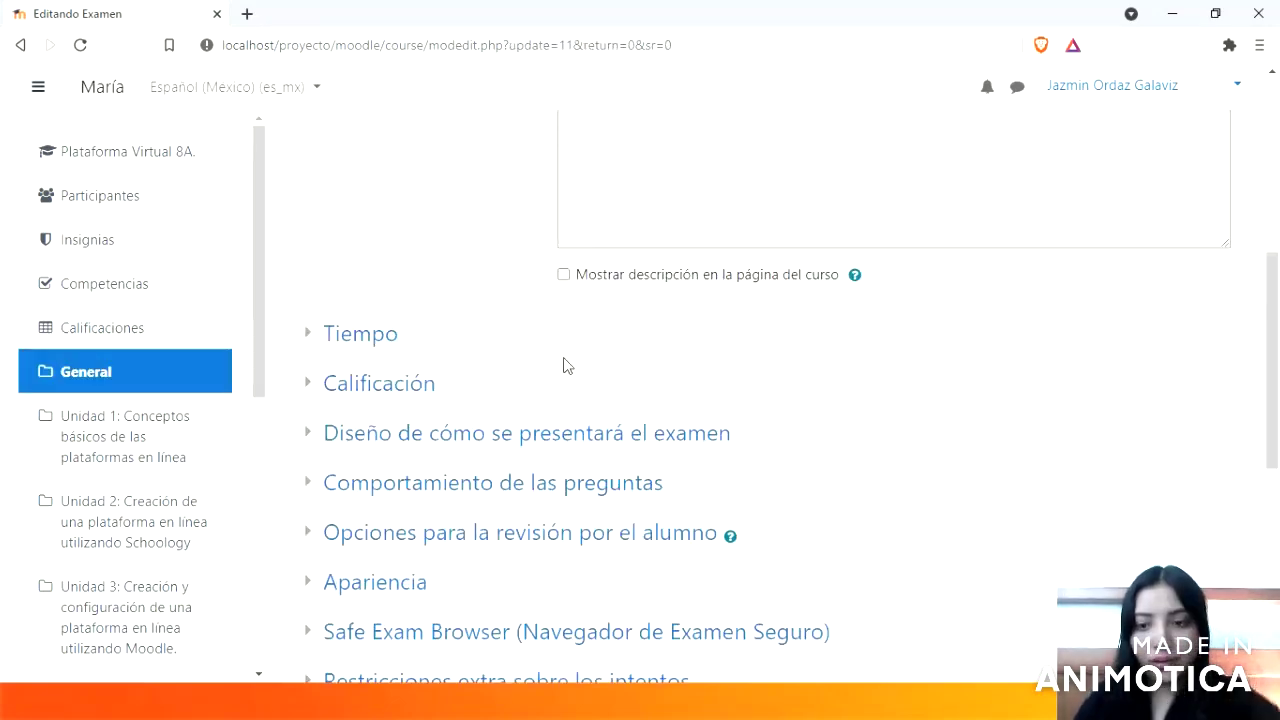
{"action": "scroll", "coordinate": [563, 366], "scroll_direction": "up", "scroll_amount": 5}
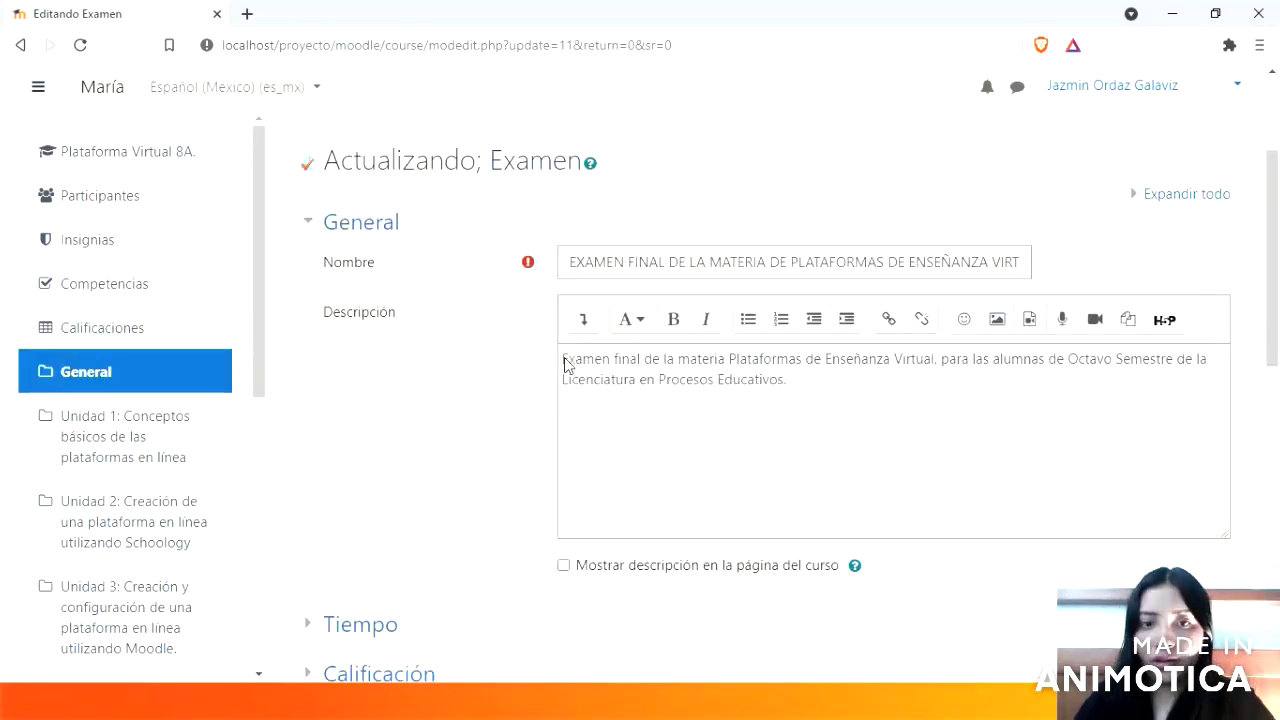
{"action": "scroll", "coordinate": [566, 364], "scroll_direction": "down", "scroll_amount": 2}
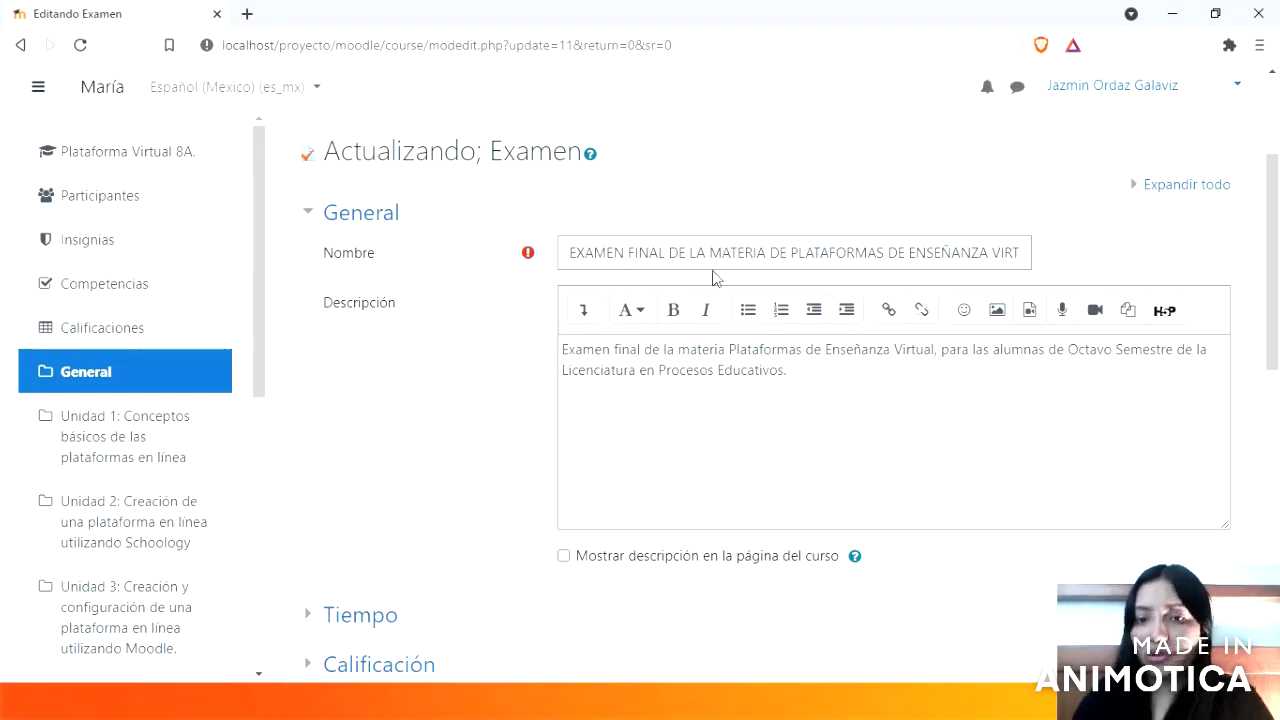
{"action": "scroll", "coordinate": [680, 400], "scroll_direction": "down", "scroll_amount": 1}
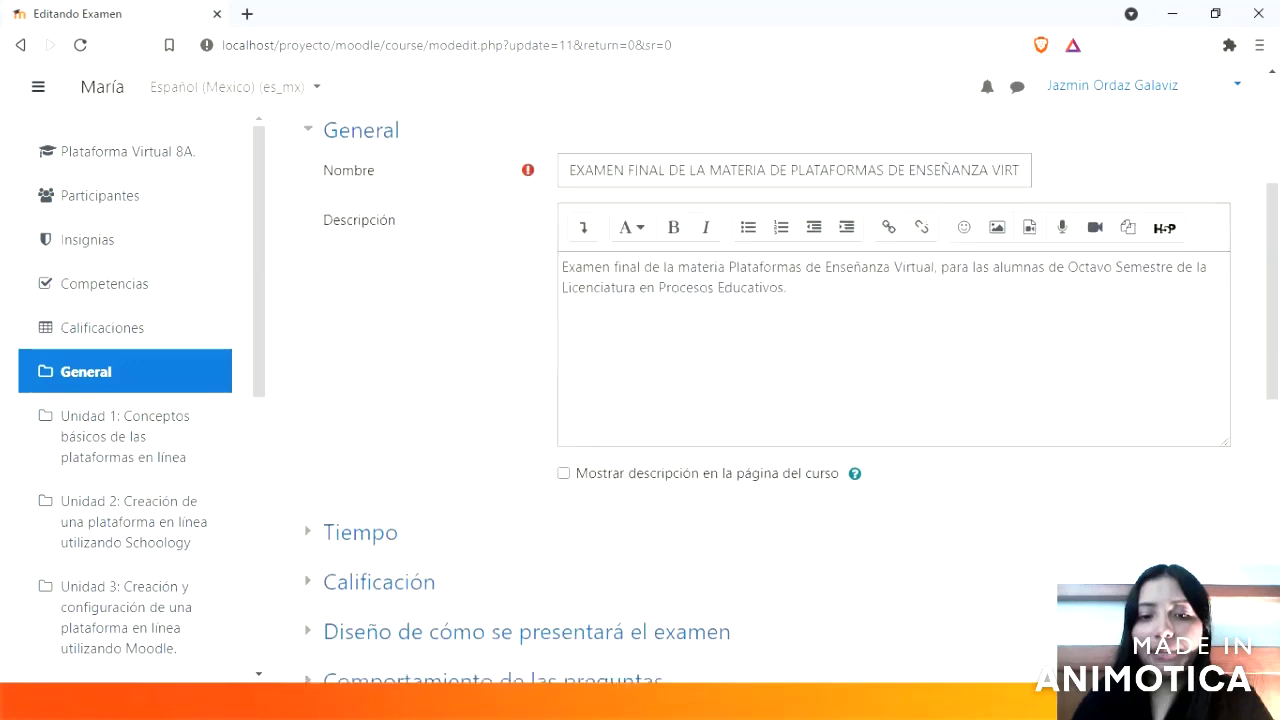
{"action": "scroll", "coordinate": [680, 400], "scroll_direction": "down", "scroll_amount": 2}
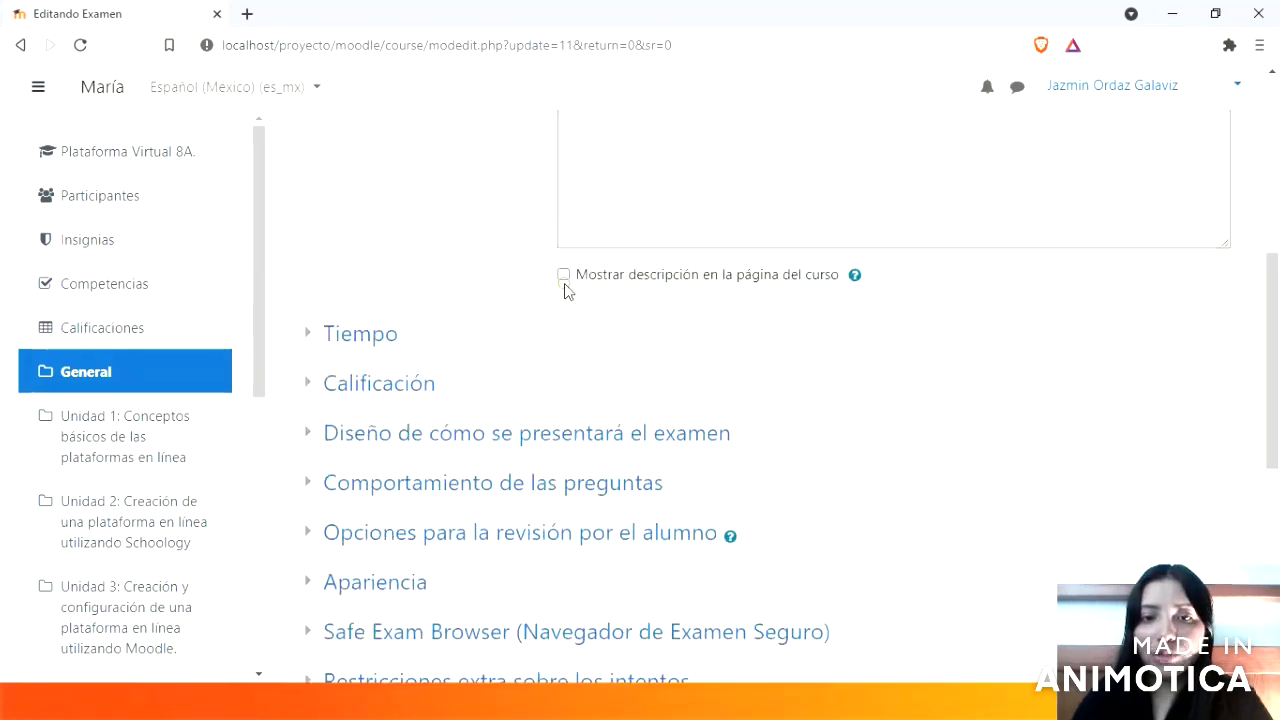
{"action": "left_click", "coordinate": [564, 276]}
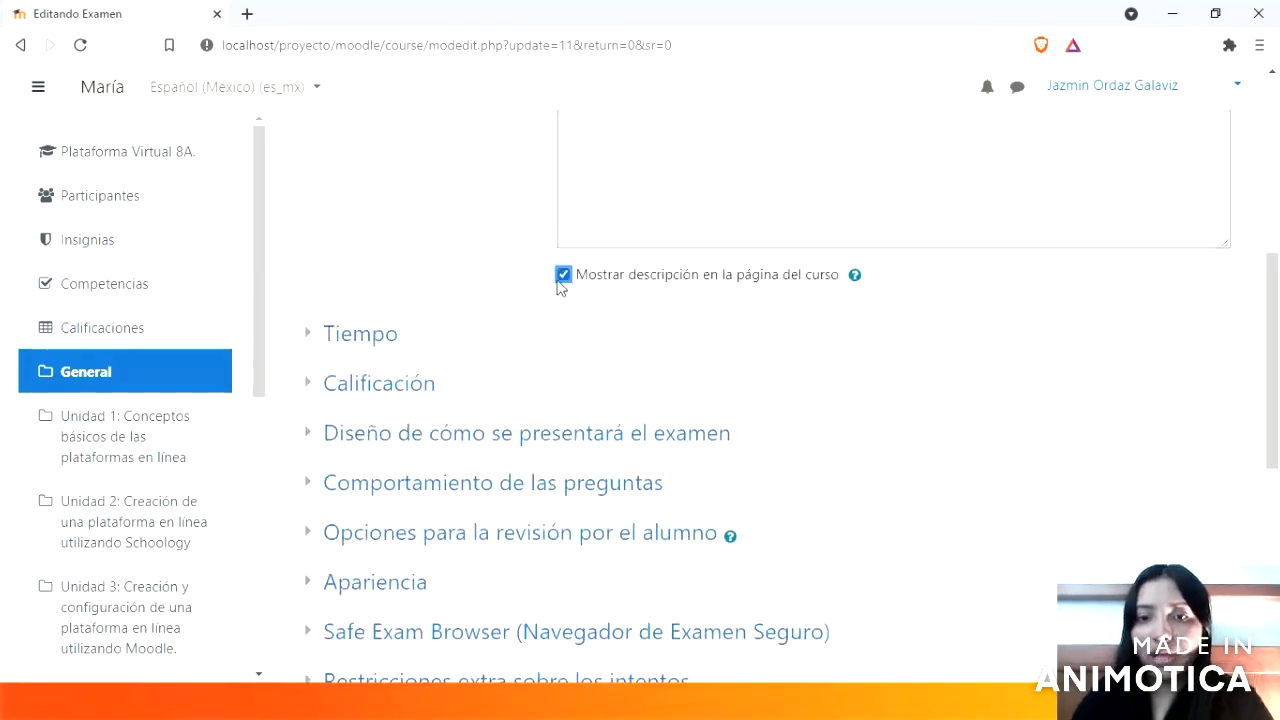
Step: Set the final exam's time limit to 2 hours in its Tiempo settings
{"action": "left_click", "coordinate": [339, 340]}
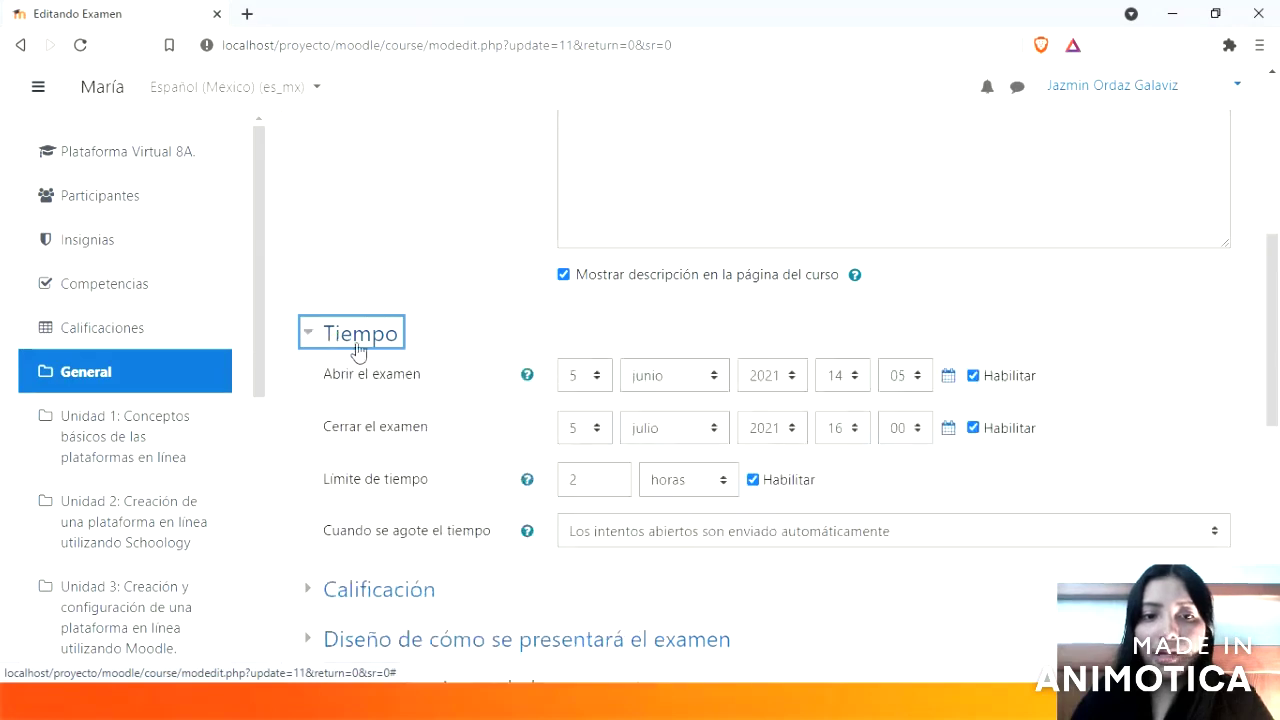
{"action": "scroll", "coordinate": [572, 385], "scroll_direction": "down", "scroll_amount": 1}
{"action": "double_click", "coordinate": [572, 388]}
{"action": "type", "text": "2"}
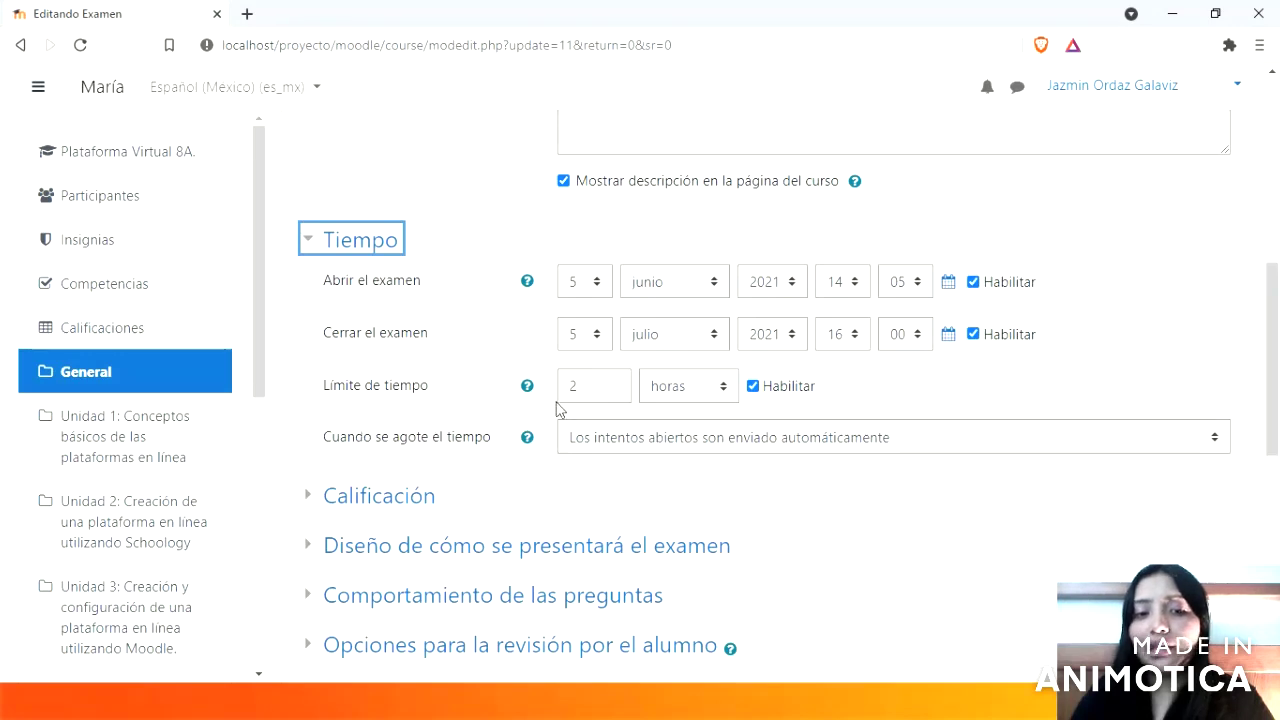
Step: Review the exam's Calificación settings and set its layout to start a new page every 5 questions
{"action": "left_click", "coordinate": [379, 495]}
{"action": "scroll", "coordinate": [729, 177], "scroll_direction": "down", "scroll_amount": 4}
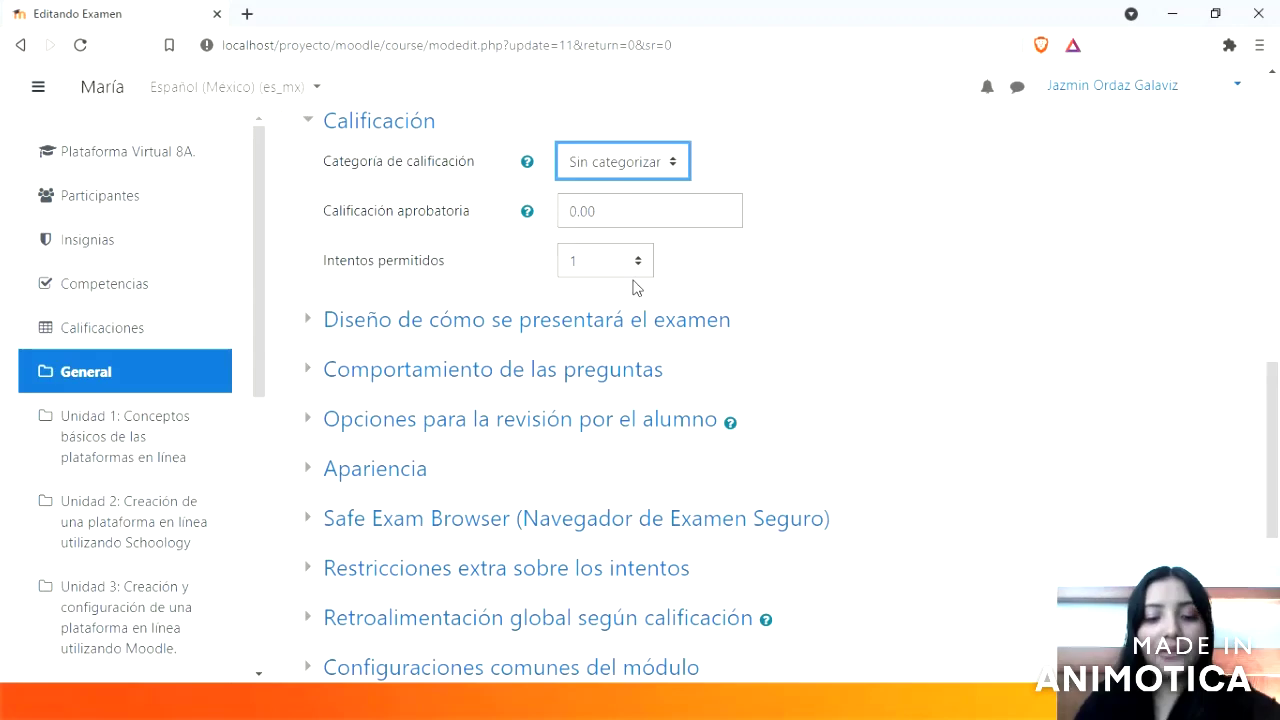
{"action": "left_click", "coordinate": [564, 330]}
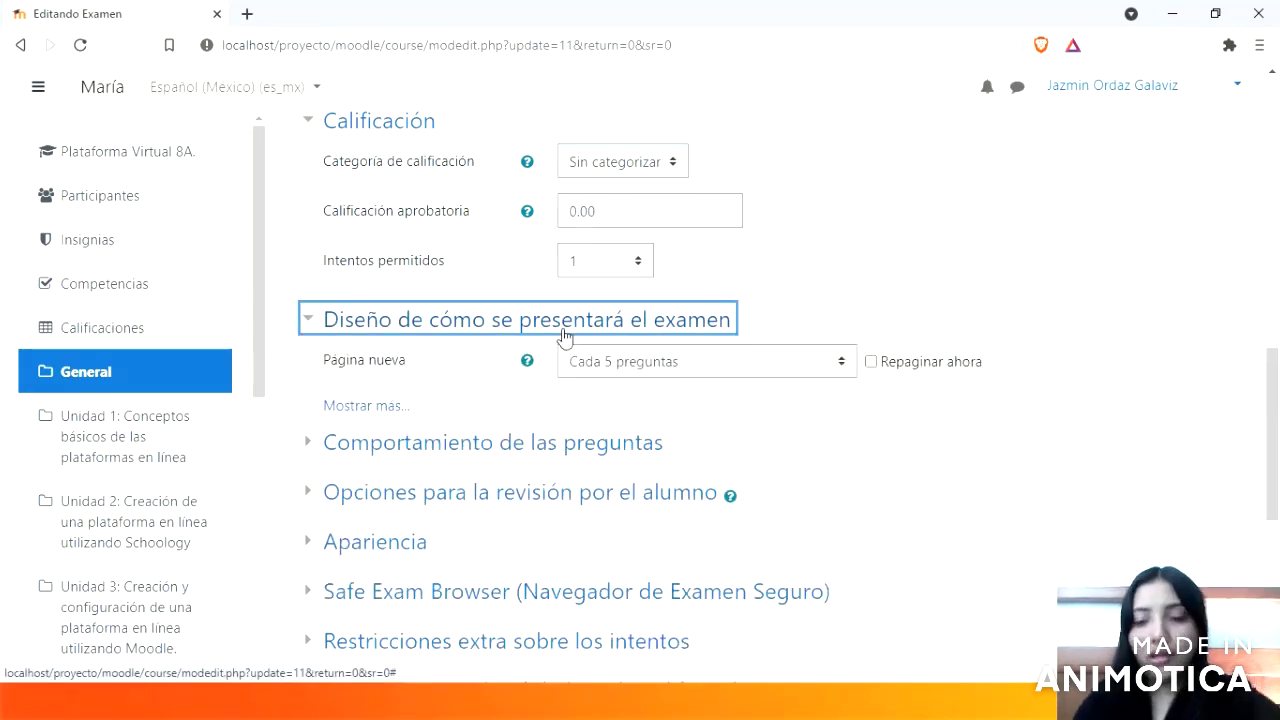
{"action": "scroll", "coordinate": [564, 342], "scroll_direction": "down", "scroll_amount": 1}
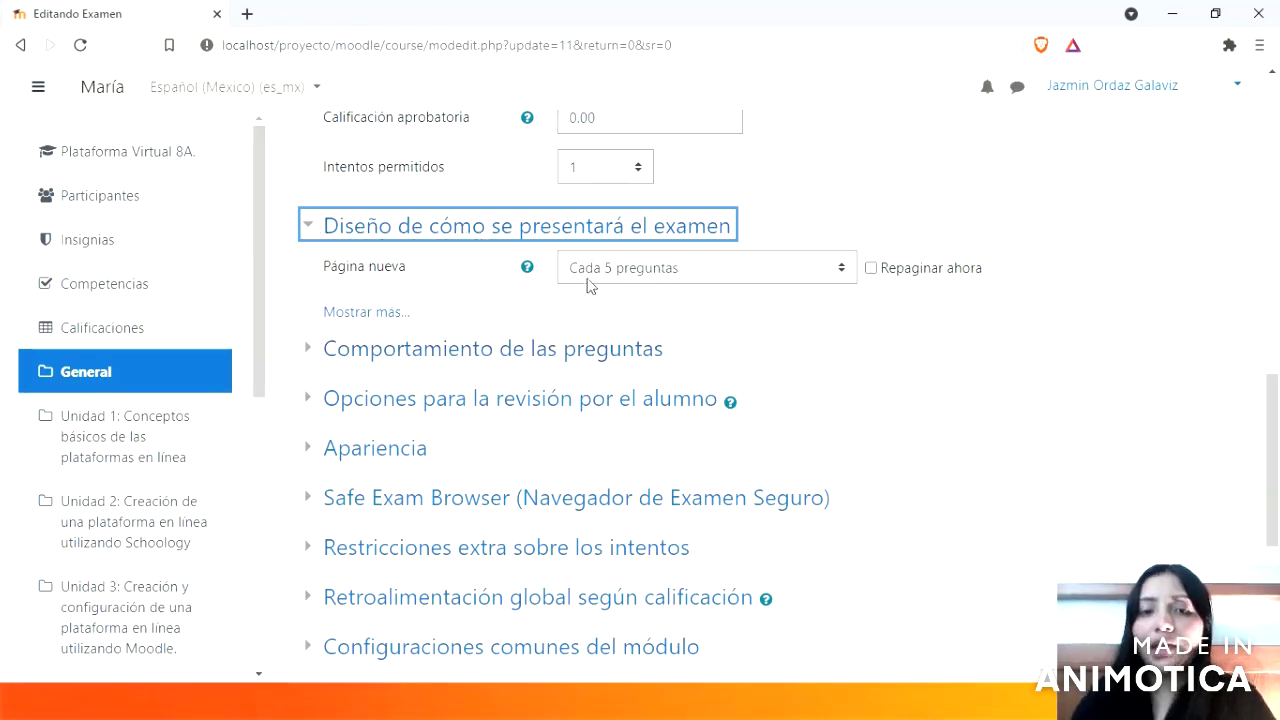
{"action": "left_click", "coordinate": [843, 278]}
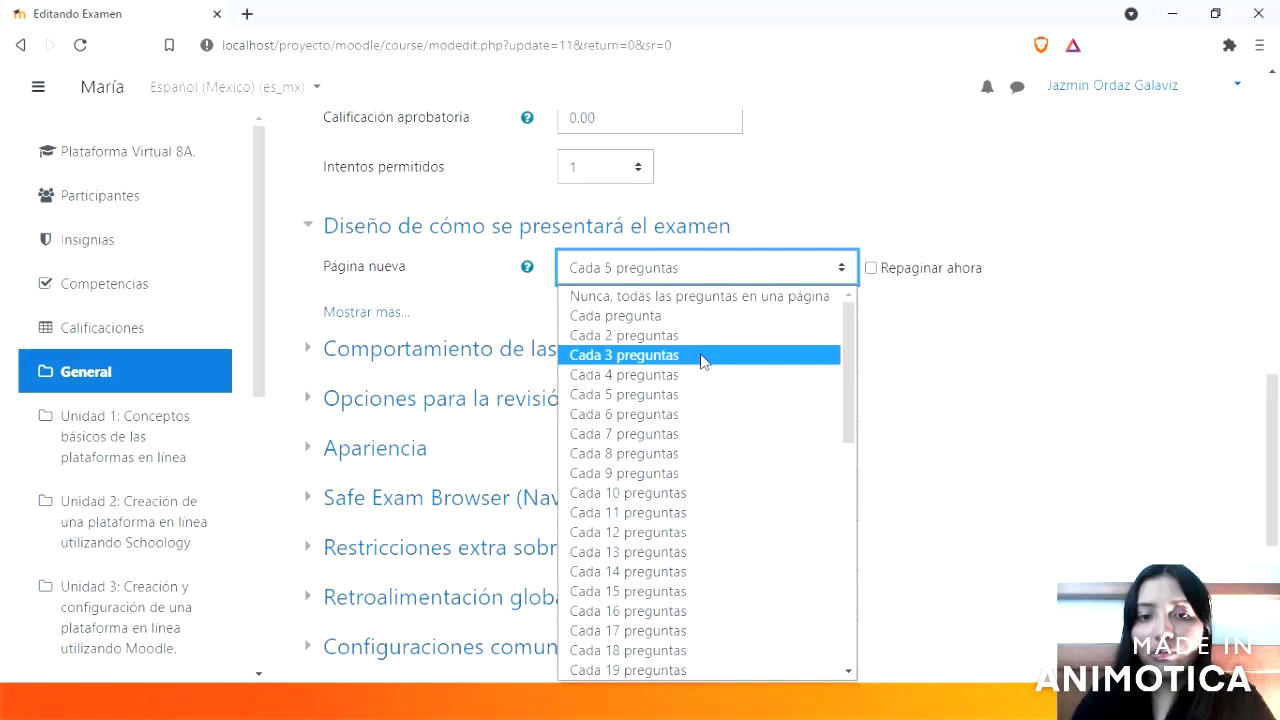
{"action": "left_click", "coordinate": [692, 396]}
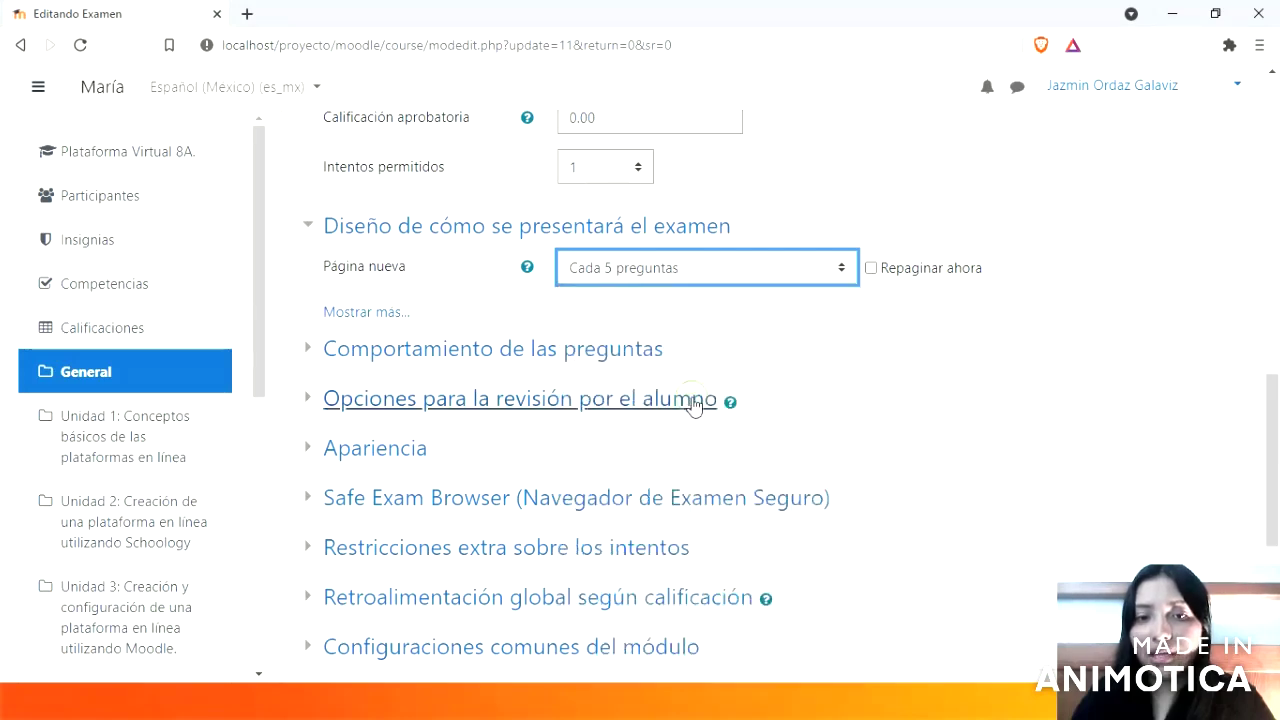
Step: Check the exam's student review options, and save the changes, returning to the course
{"action": "left_click", "coordinate": [695, 400]}
{"action": "scroll", "coordinate": [857, 400], "scroll_direction": "down", "scroll_amount": 2}
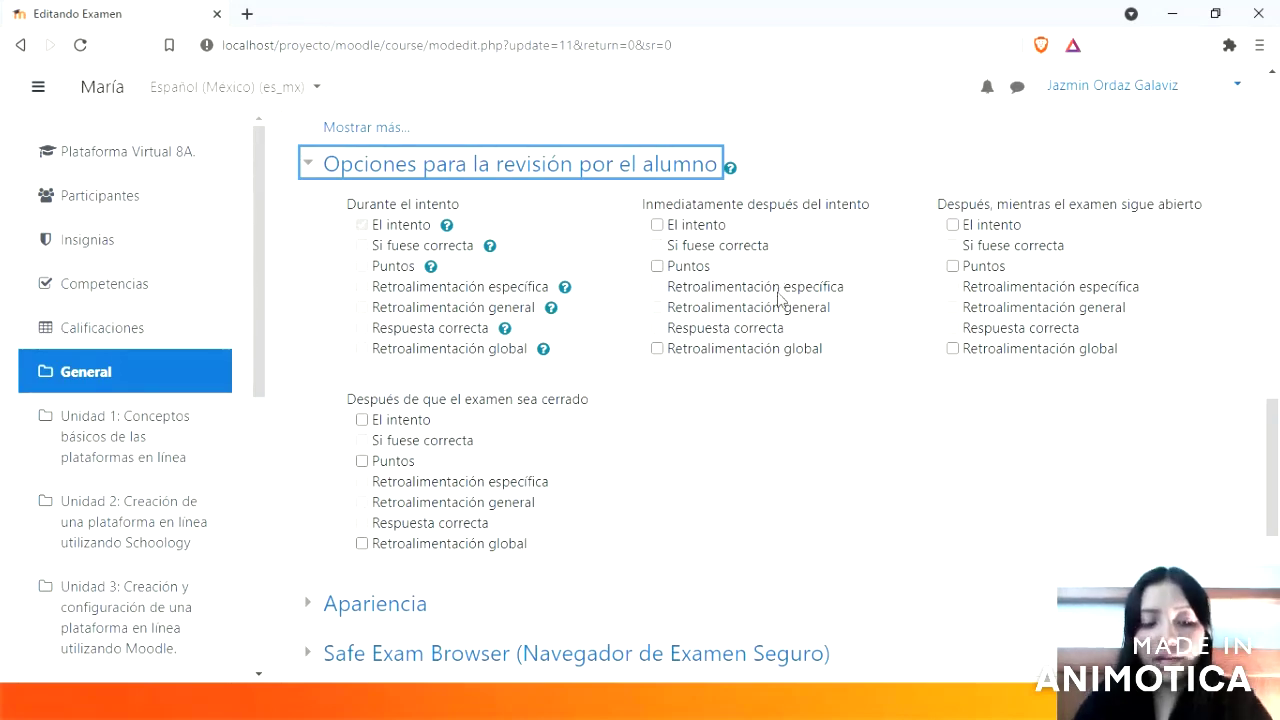
{"action": "scroll", "coordinate": [780, 307], "scroll_direction": "down", "scroll_amount": 10}
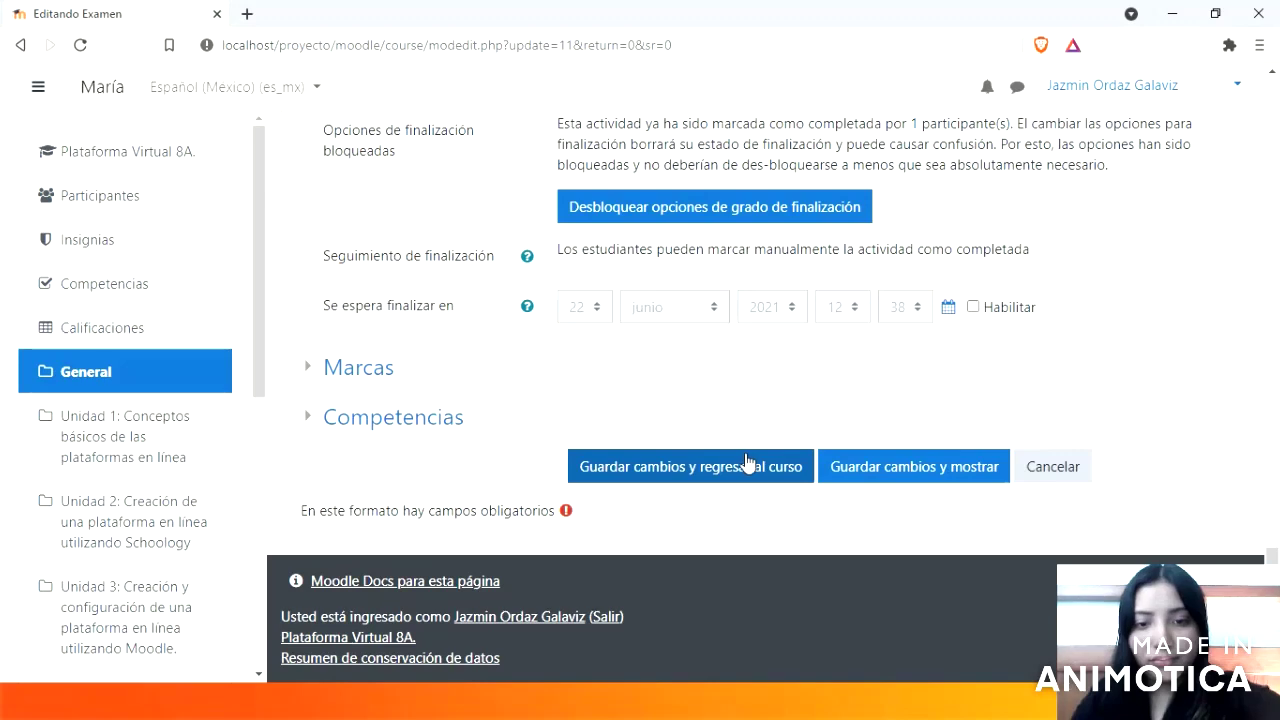
{"action": "left_click", "coordinate": [670, 476]}
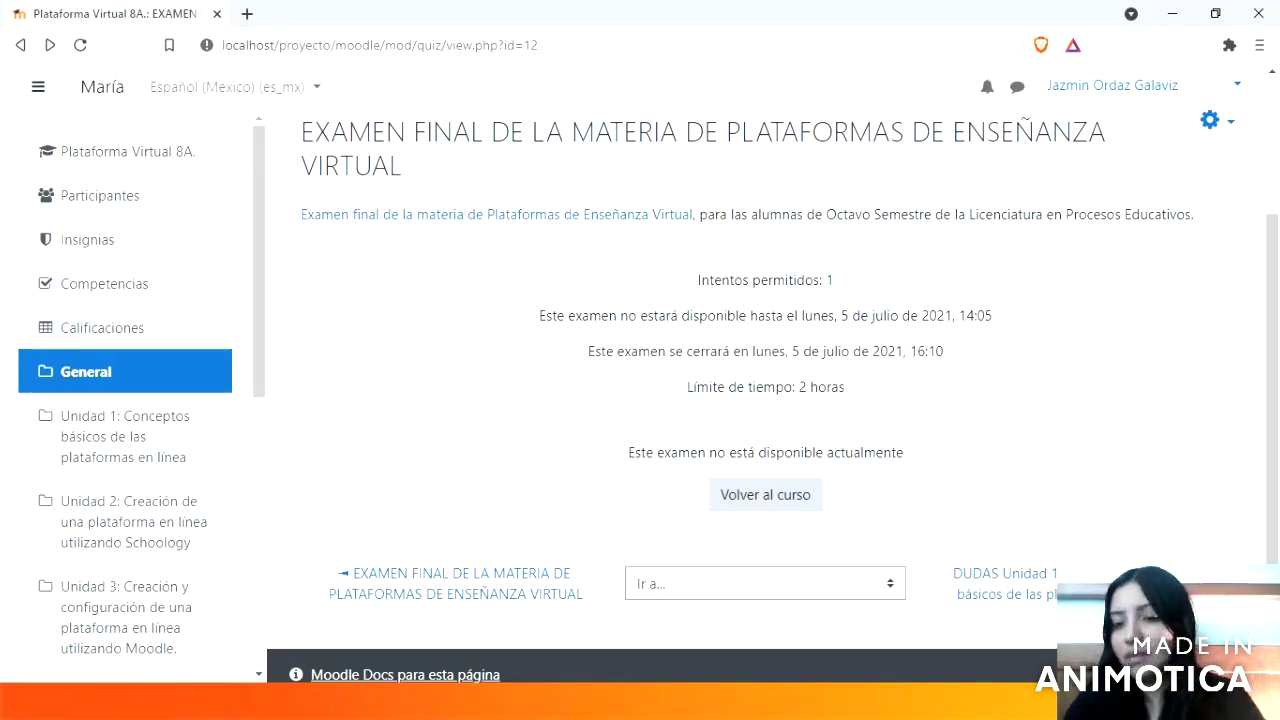
Step: Review the final exam's attempts, availability dates and time limit, and open the exam for question editing
{"action": "scroll", "coordinate": [966, 424], "scroll_direction": "up", "scroll_amount": 1}
{"action": "scroll", "coordinate": [963, 428], "scroll_direction": "down", "scroll_amount": 2}
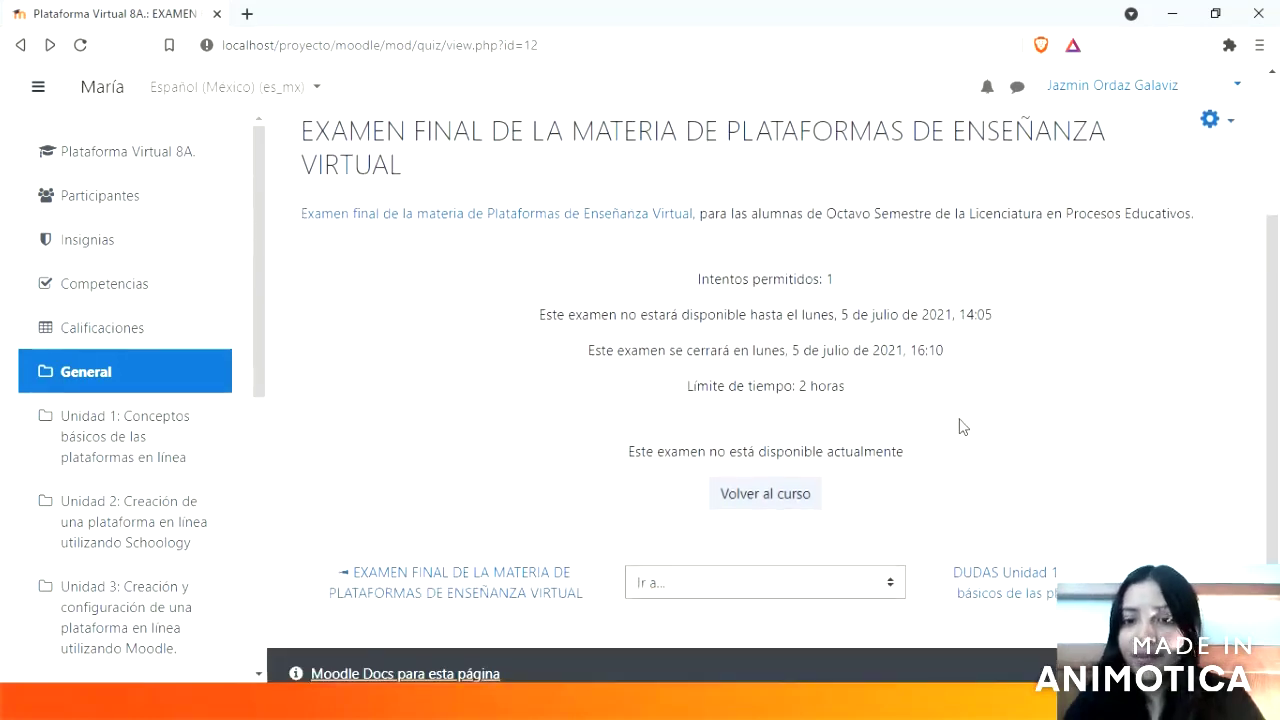
{"action": "scroll", "coordinate": [990, 410], "scroll_direction": "up", "scroll_amount": 2}
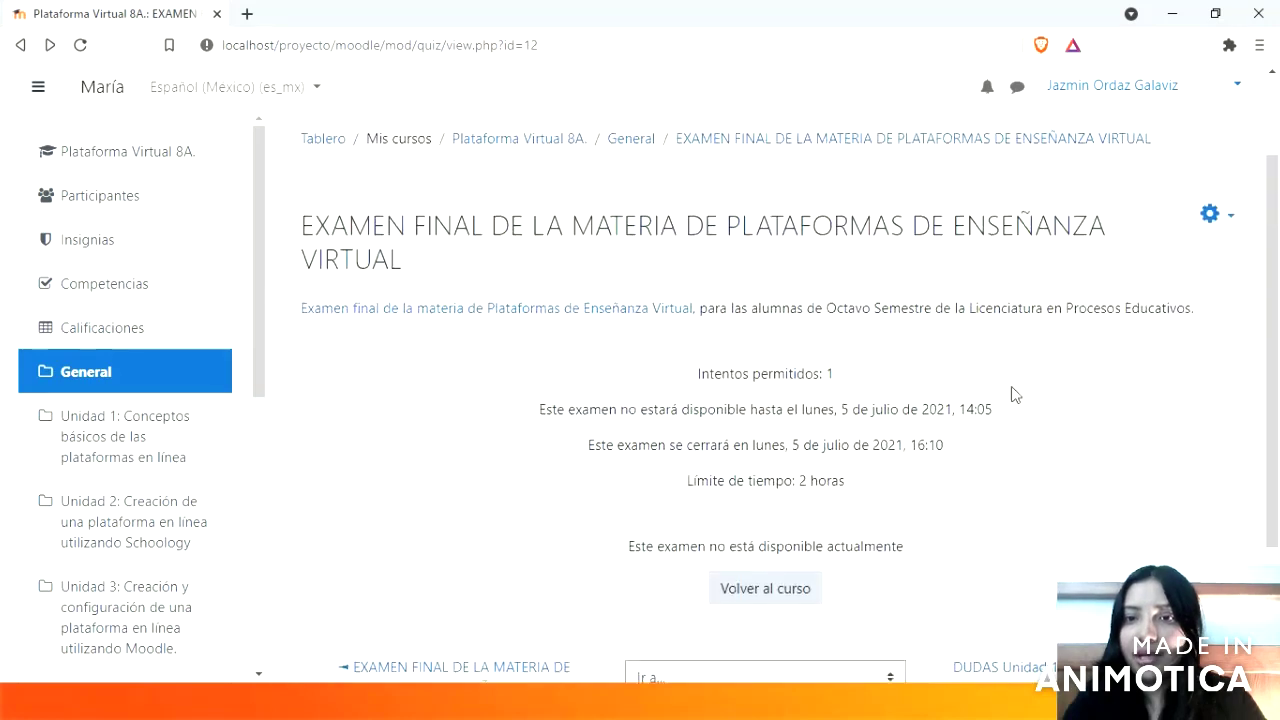
{"action": "left_click", "coordinate": [1220, 217]}
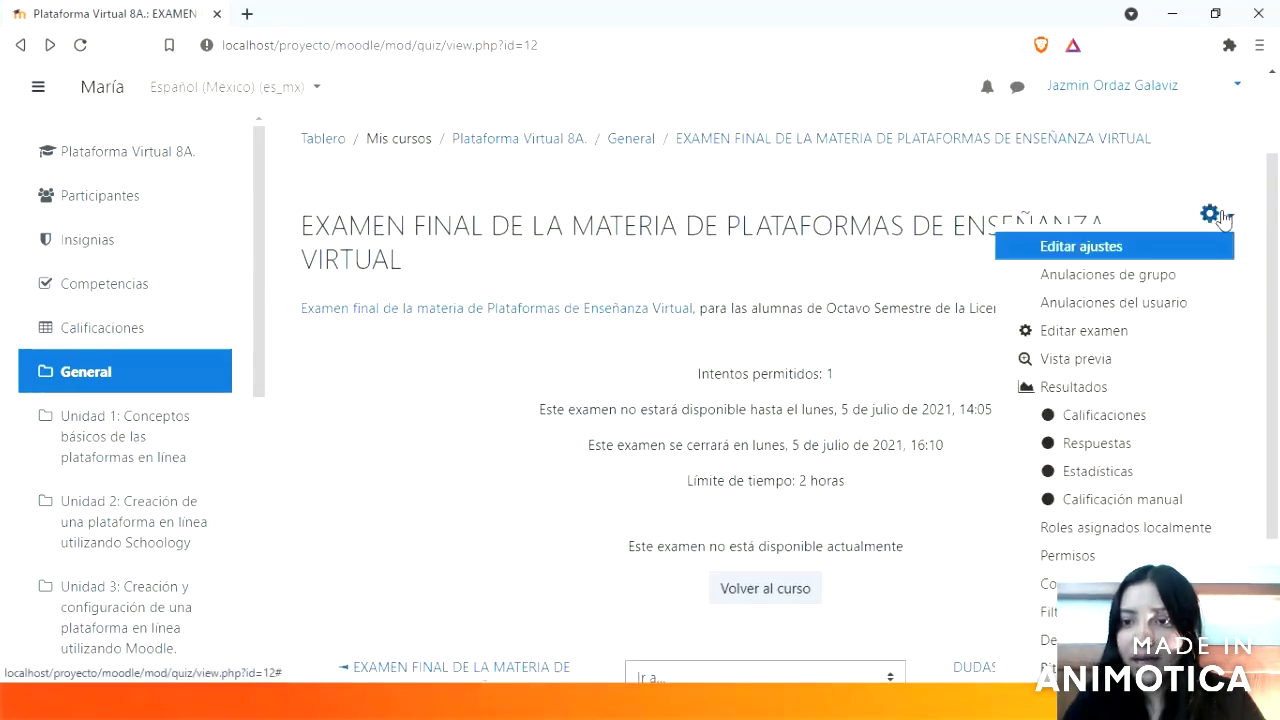
{"action": "left_click", "coordinate": [1128, 332]}
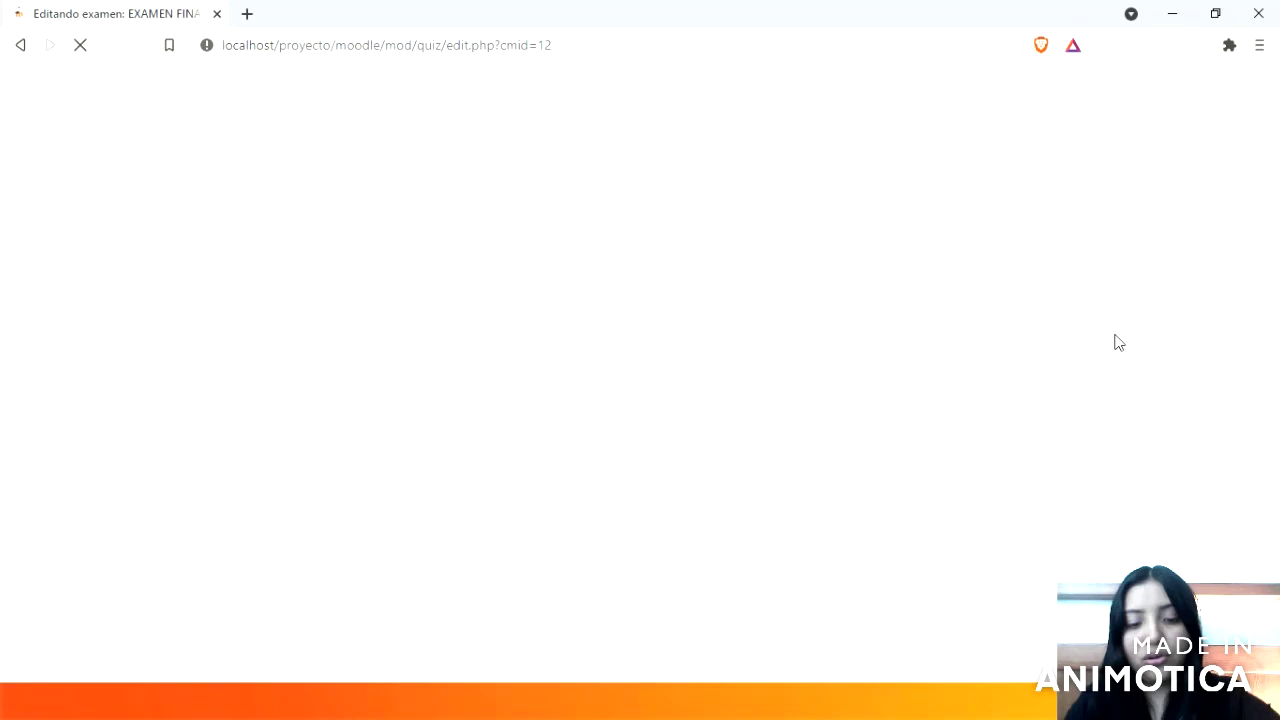
Step: Start adding a new Opción múltiple question at the end of the exam's Página 2
{"action": "scroll", "coordinate": [1050, 400], "scroll_direction": "down", "scroll_amount": 1}
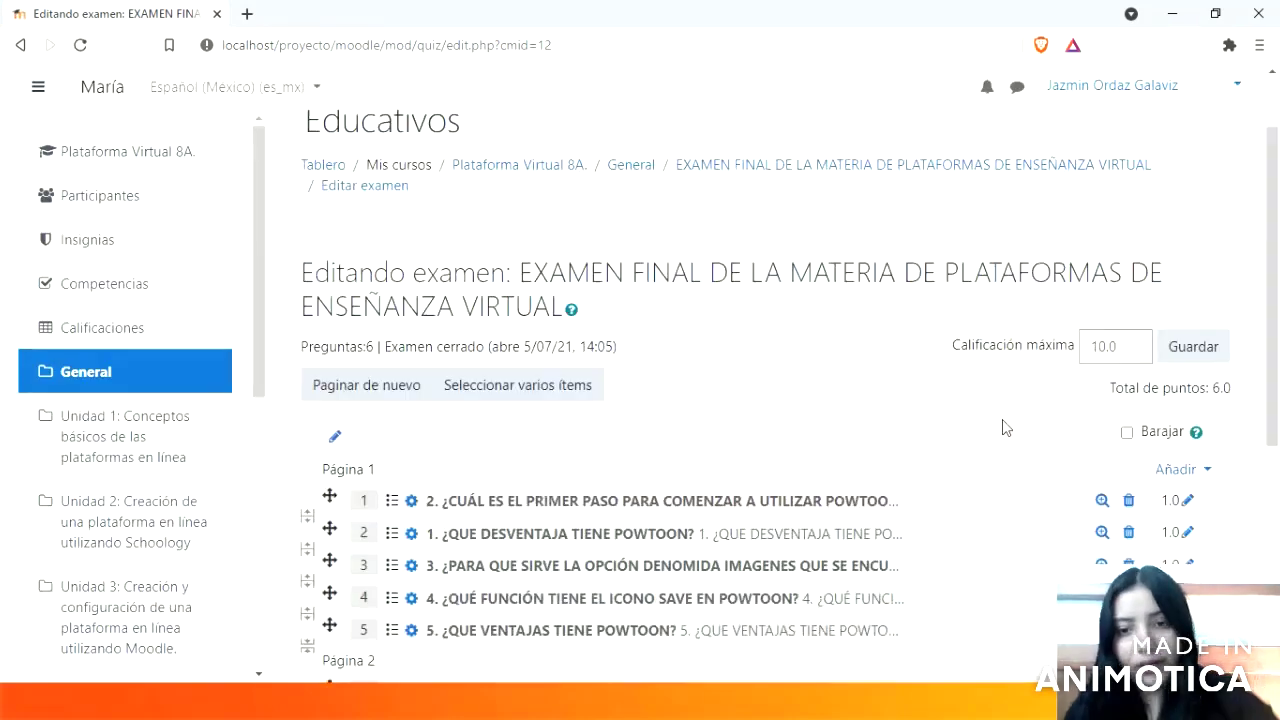
{"action": "scroll", "coordinate": [988, 440], "scroll_direction": "down", "scroll_amount": 2}
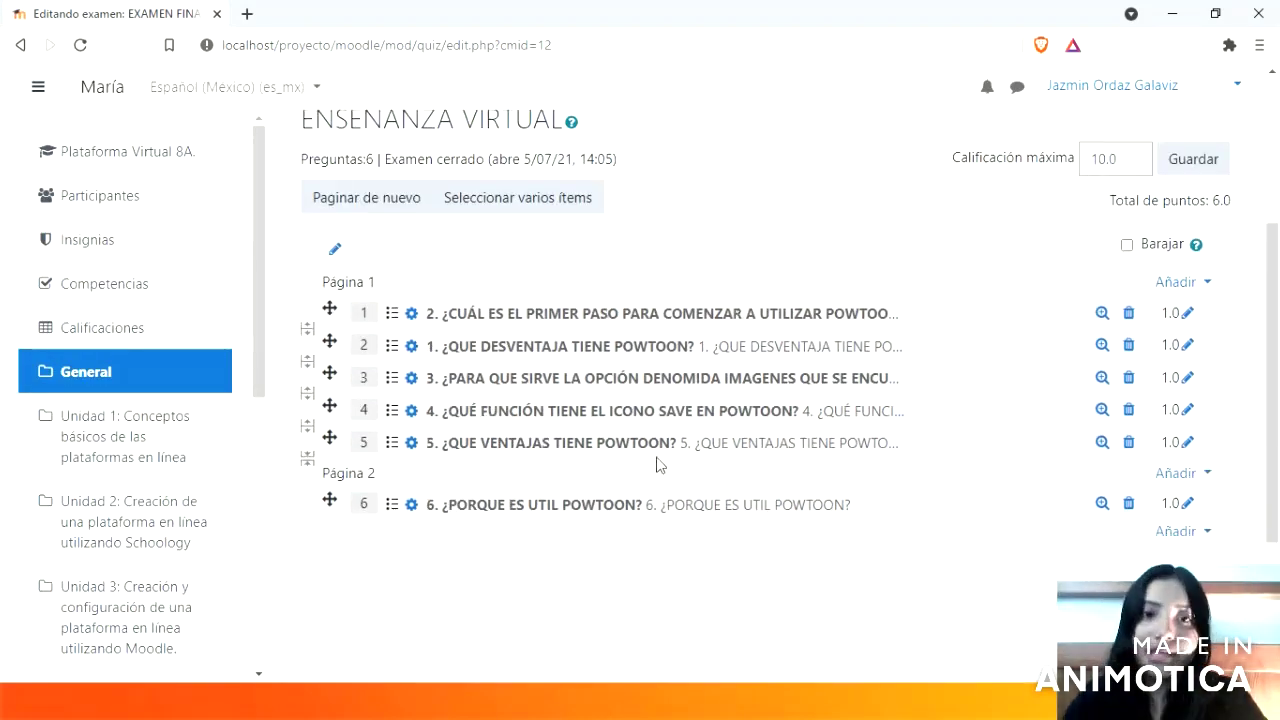
{"action": "scroll", "coordinate": [880, 450], "scroll_direction": "down", "scroll_amount": 1}
{"action": "left_click", "coordinate": [1172, 438]}
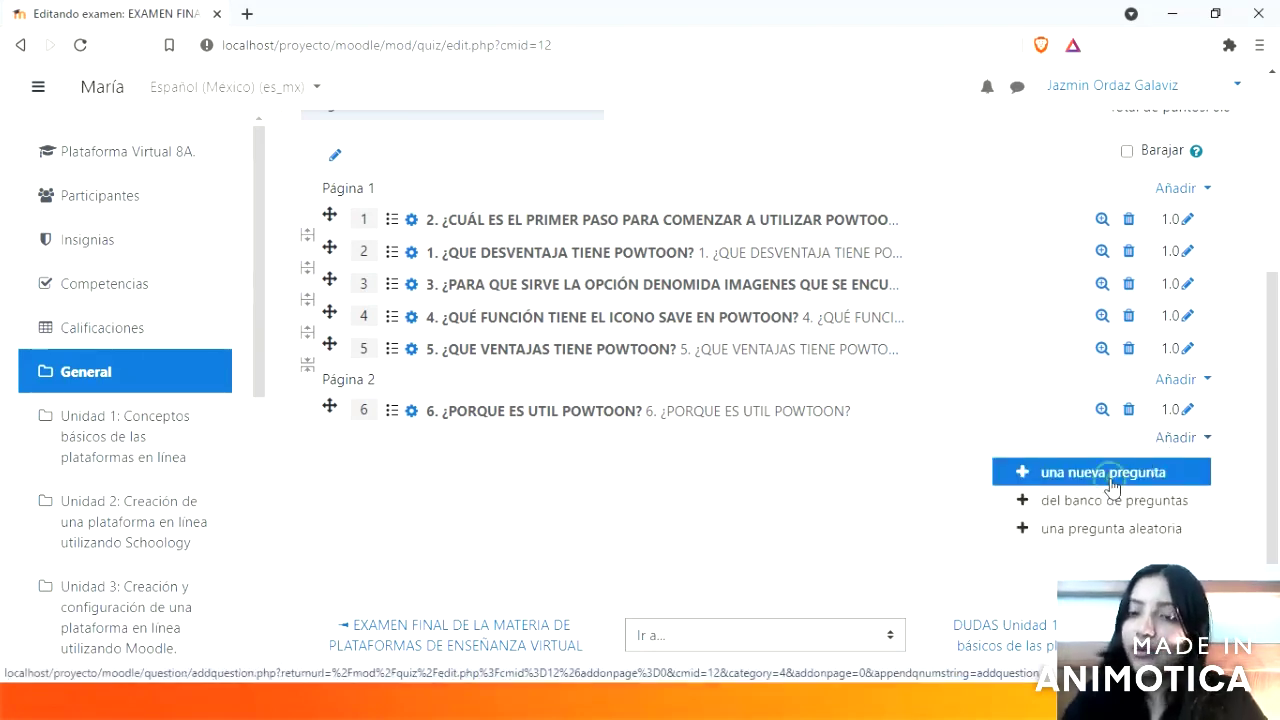
{"action": "left_click", "coordinate": [1112, 482]}
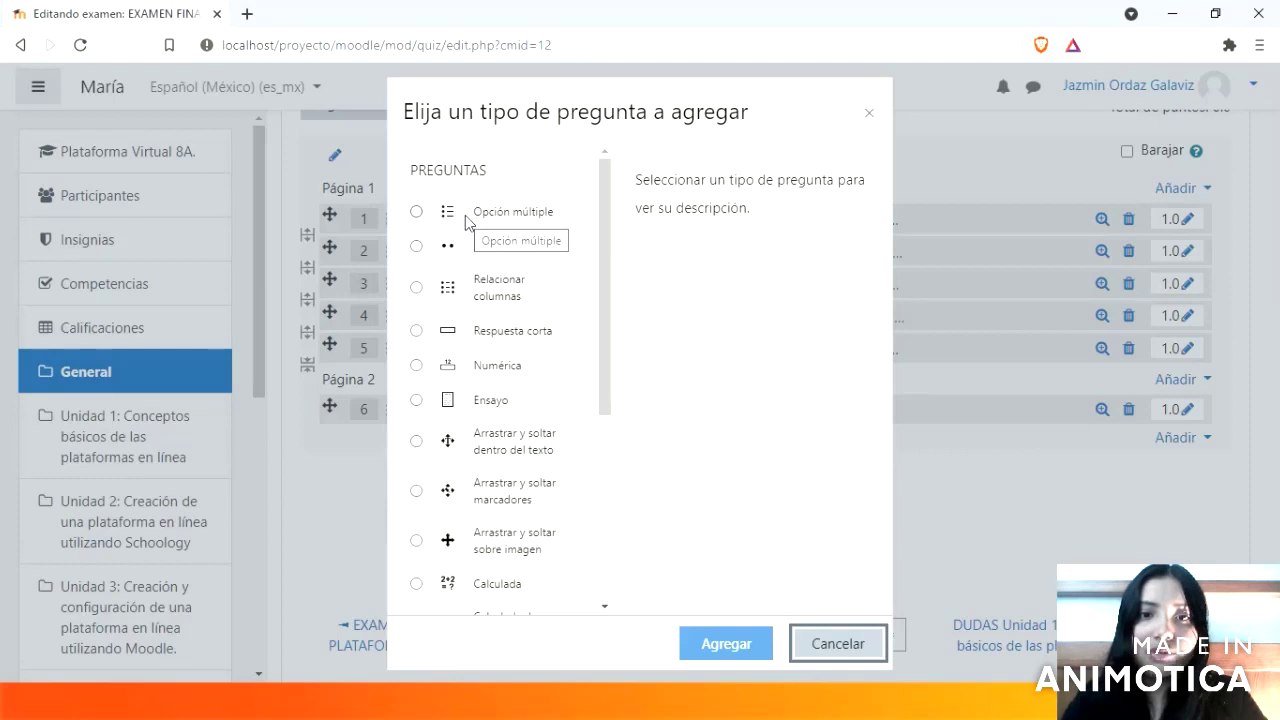
{"action": "double_click", "coordinate": [522, 212]}
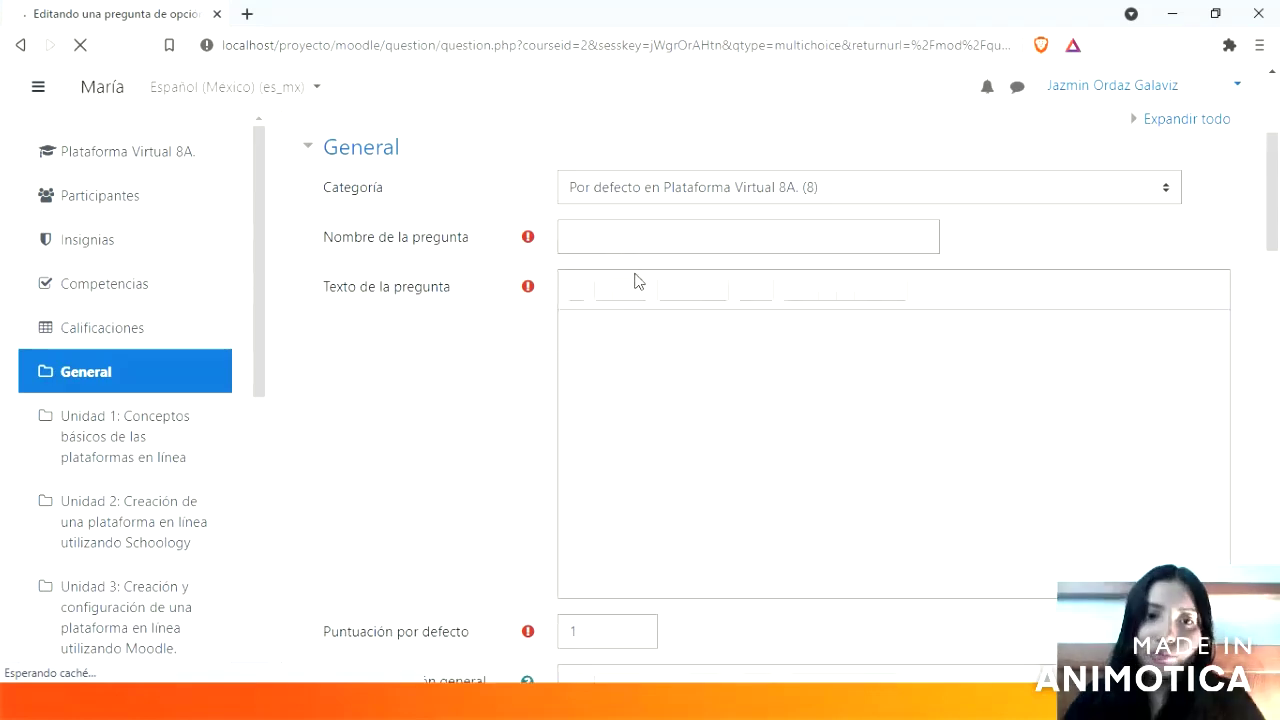
Step: Review the new question's general fields and set it to allow several answers (Se permiten varias respuestas)
{"action": "scroll", "coordinate": [634, 277], "scroll_direction": "down", "scroll_amount": 1}
{"action": "scroll", "coordinate": [628, 287], "scroll_direction": "down", "scroll_amount": 2}
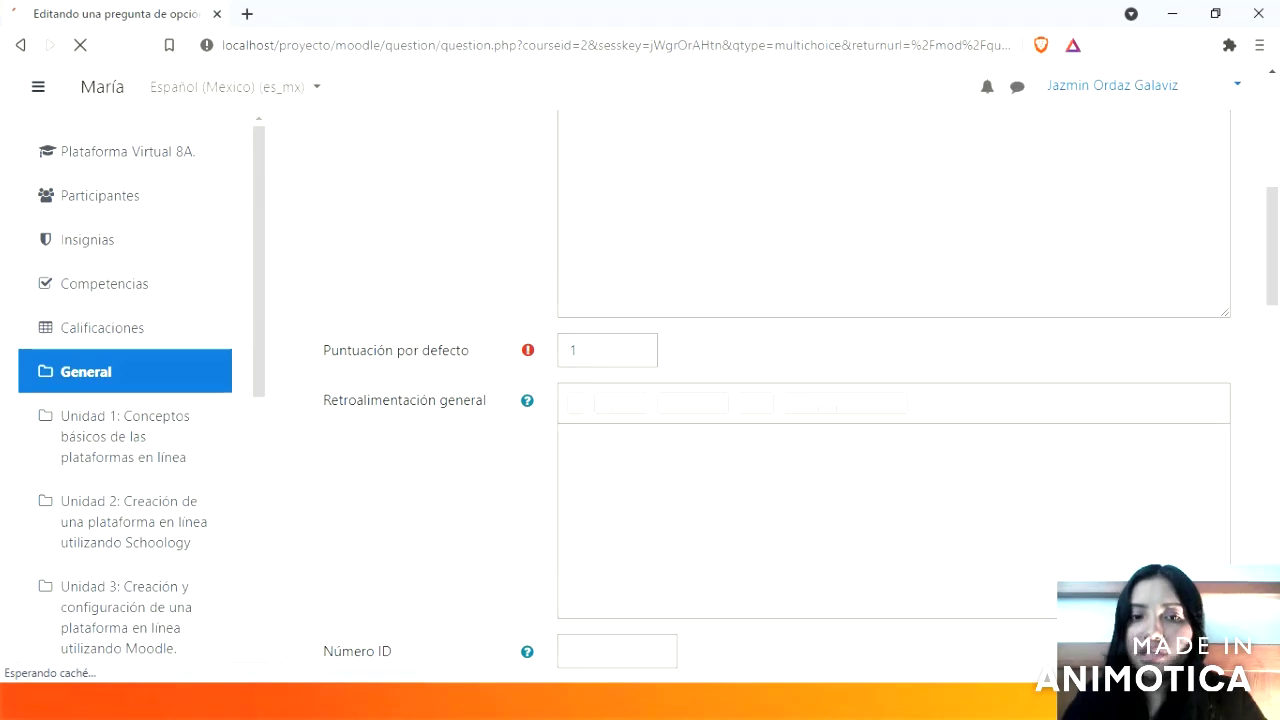
{"action": "scroll", "coordinate": [685, 360], "scroll_direction": "down", "scroll_amount": 2}
{"action": "scroll", "coordinate": [685, 360], "scroll_direction": "down", "scroll_amount": 1}
{"action": "scroll", "coordinate": [685, 360], "scroll_direction": "down", "scroll_amount": 1}
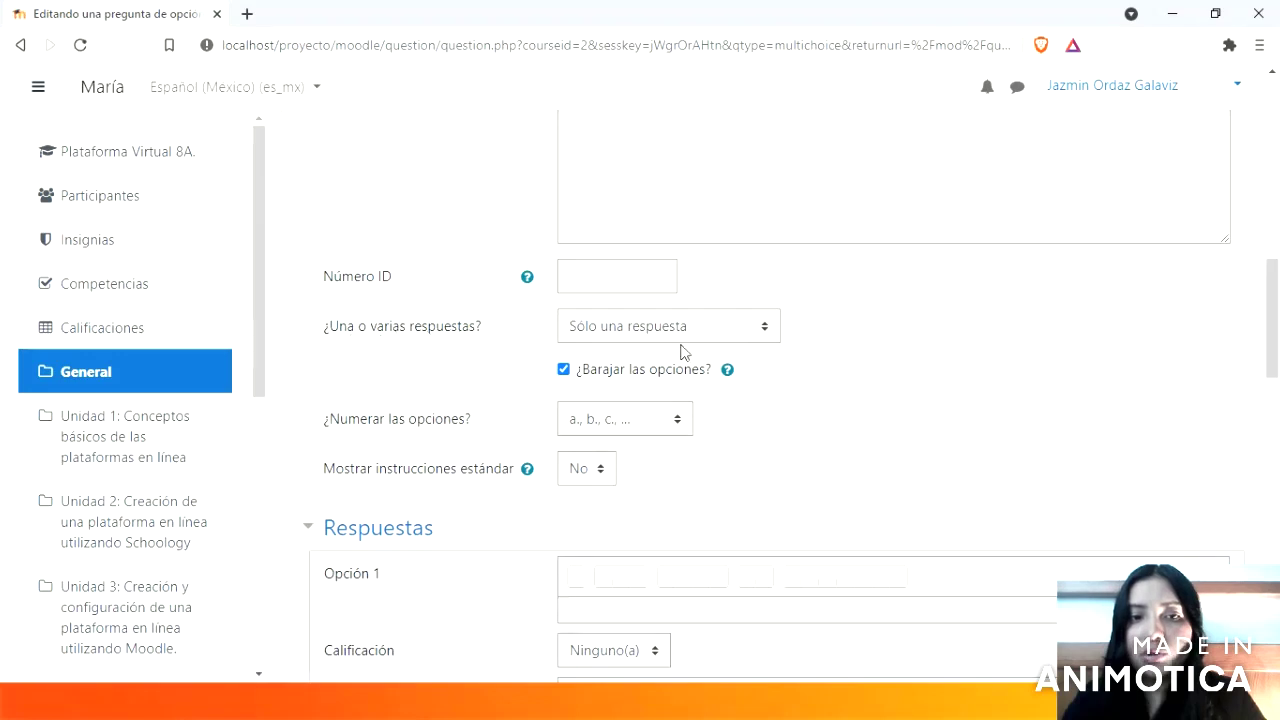
{"action": "left_click", "coordinate": [763, 332]}
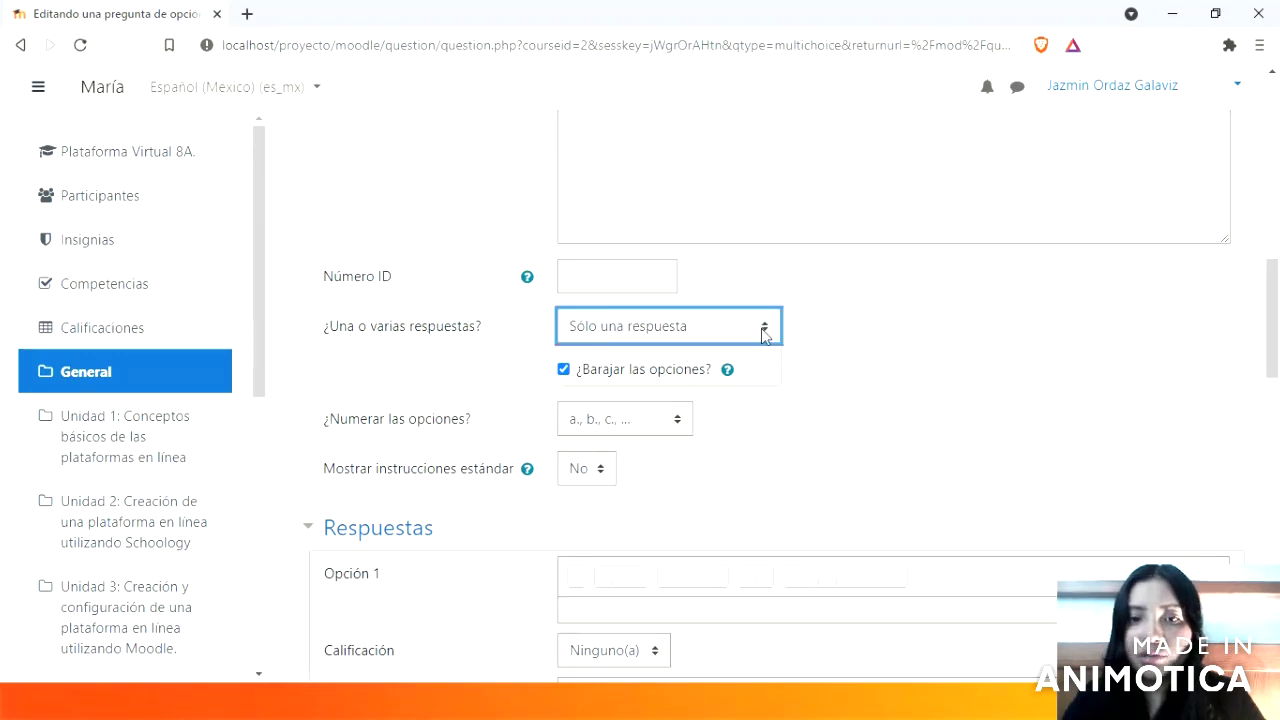
{"action": "left_click", "coordinate": [712, 354]}
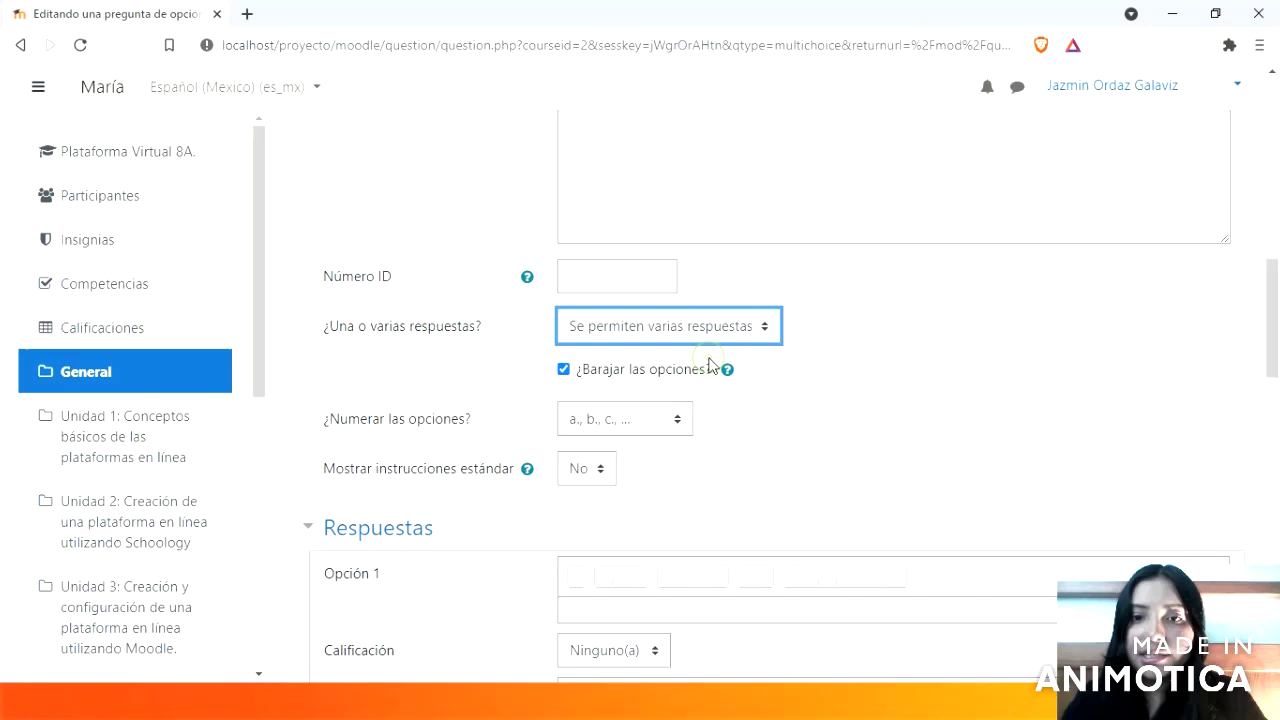
Step: Examine the answer, Calificación and Retroalimentación fields for the options in the question's Respuestas section
{"action": "scroll", "coordinate": [700, 371], "scroll_direction": "down", "scroll_amount": 1}
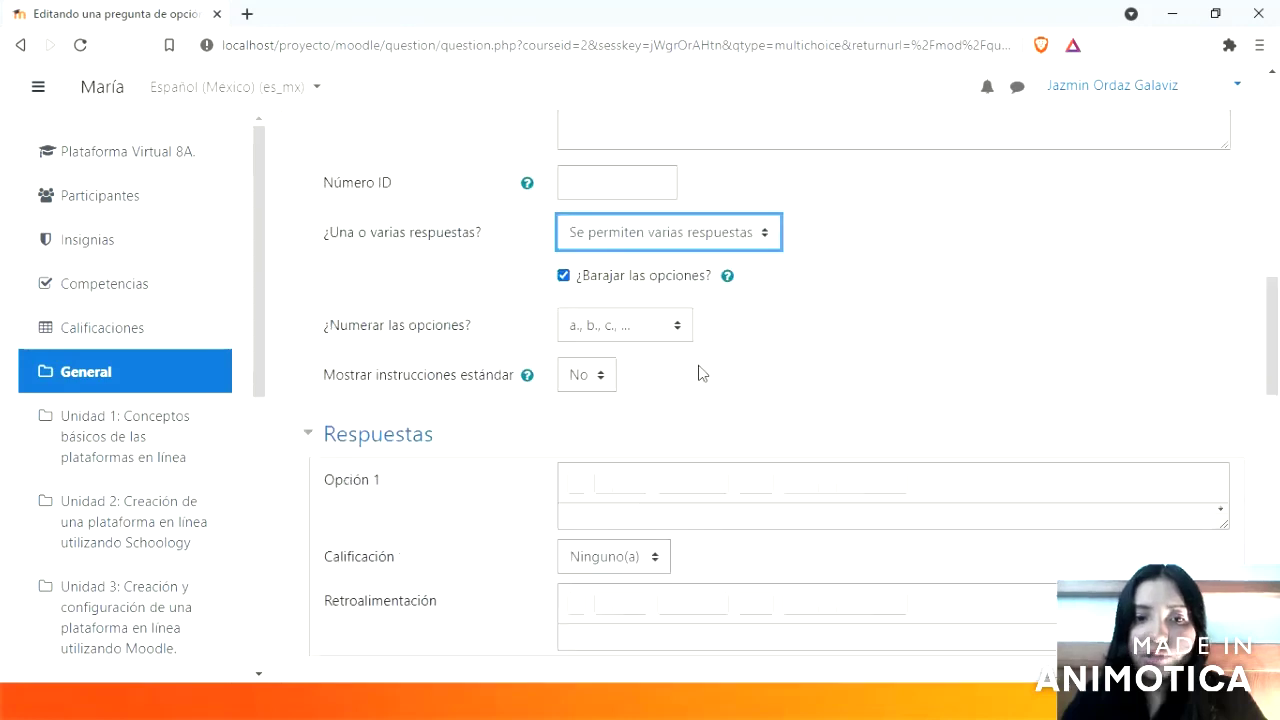
{"action": "scroll", "coordinate": [480, 273], "scroll_direction": "down", "scroll_amount": 3}
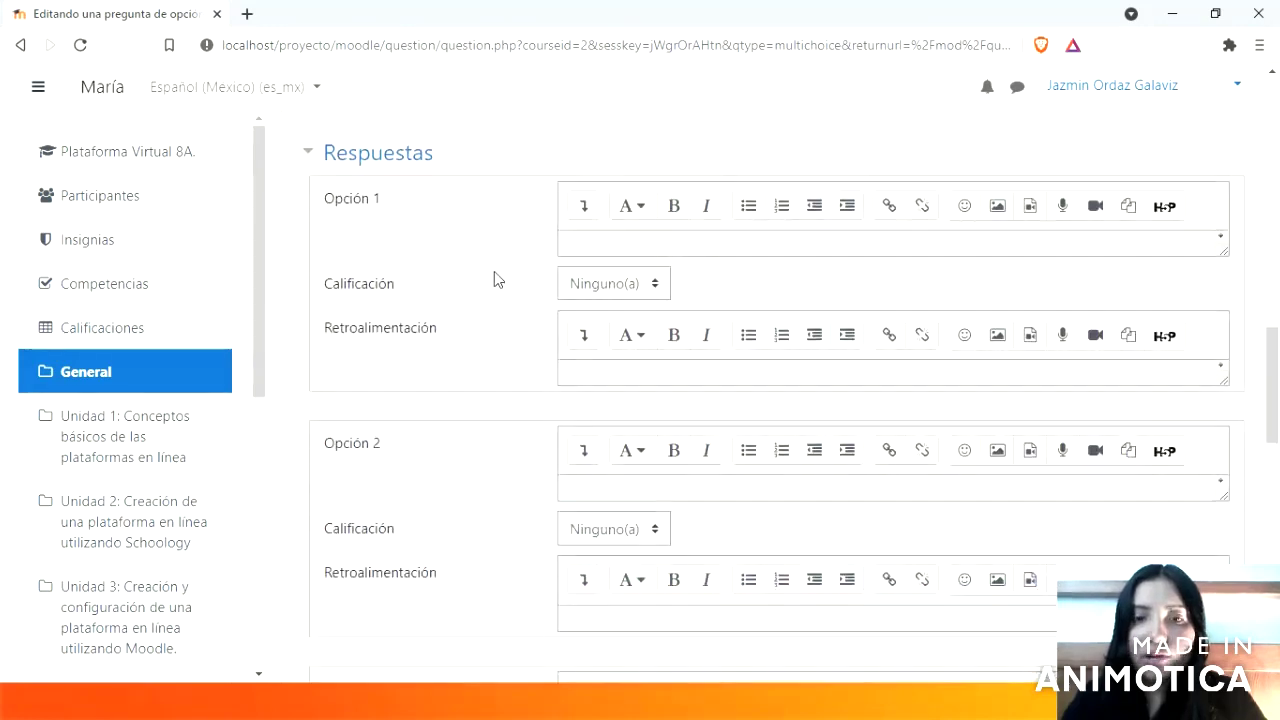
{"action": "left_click", "coordinate": [577, 248]}
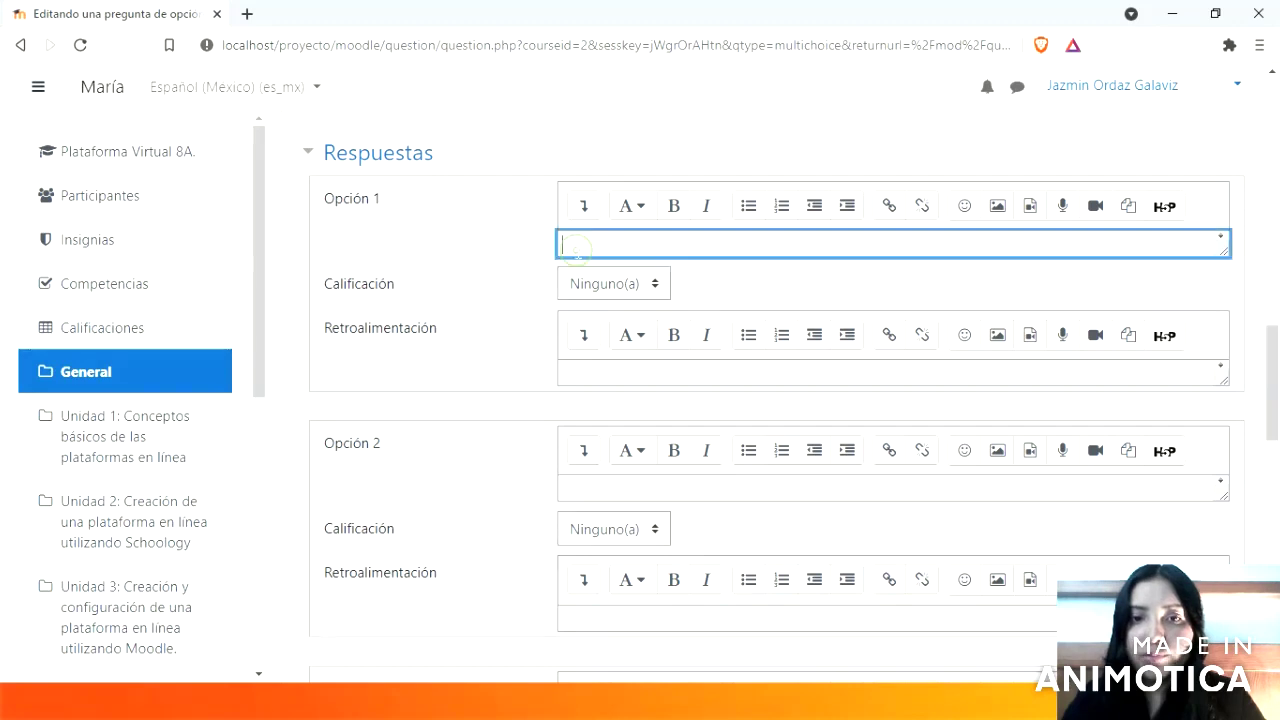
{"action": "scroll", "coordinate": [657, 366], "scroll_direction": "down", "scroll_amount": 1}
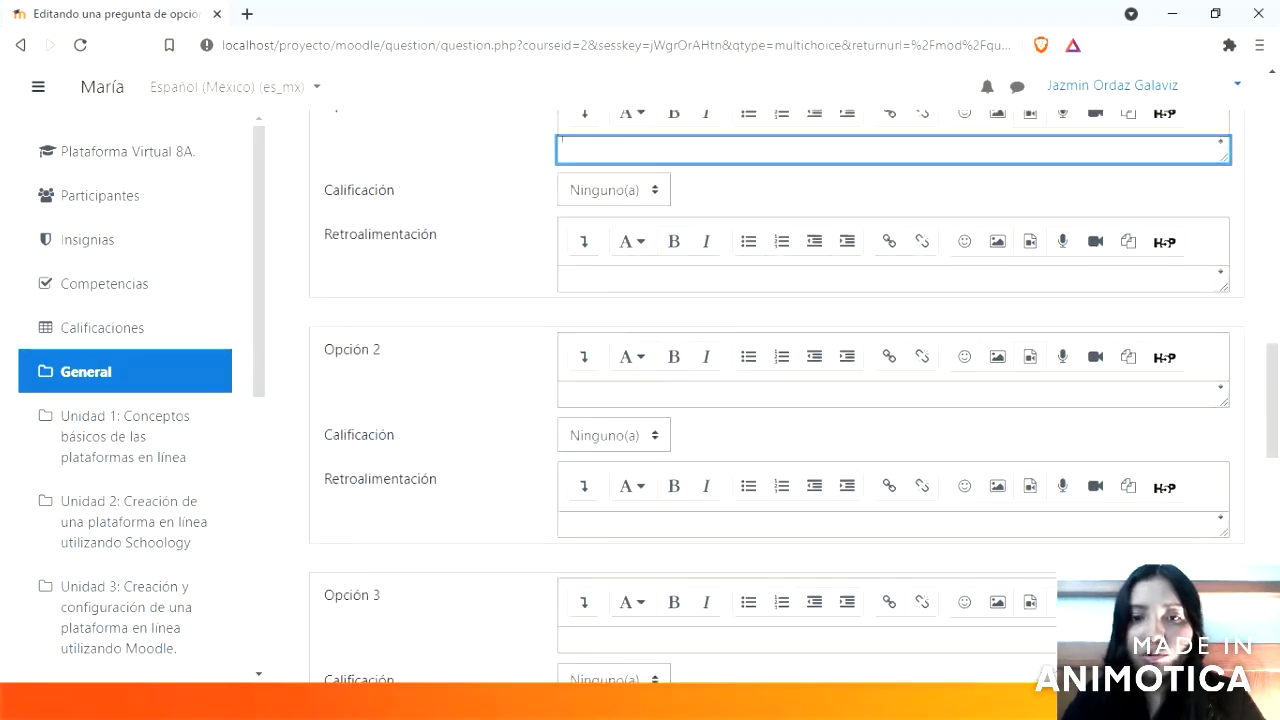